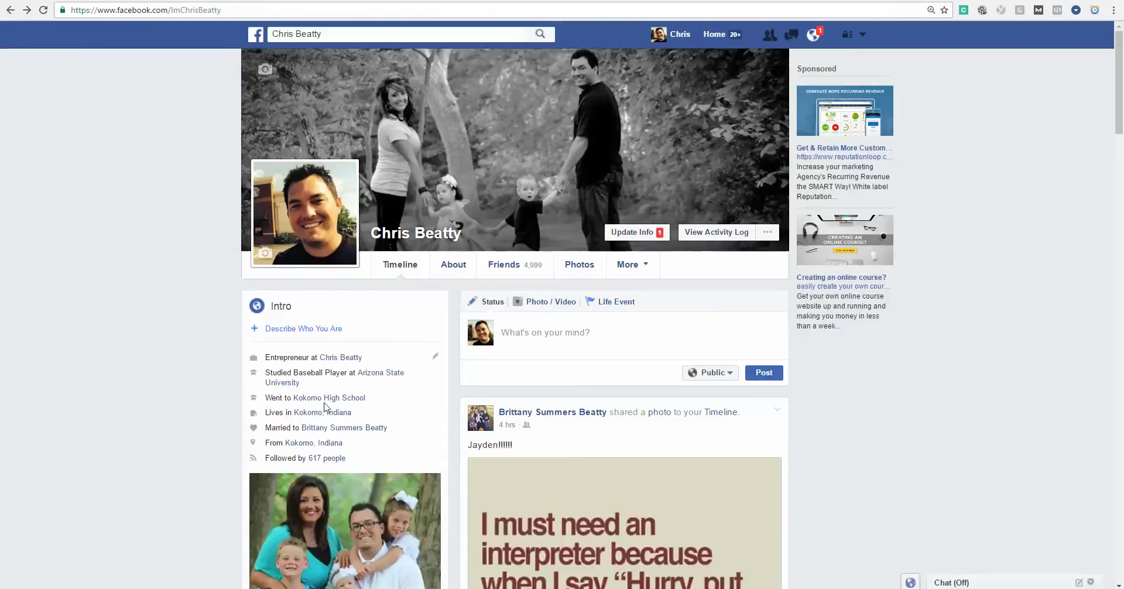
# Scroll through The Key Team, Kokomo Real Estate page's home timeline.
pyautogui.scroll(-1, 484, 367)
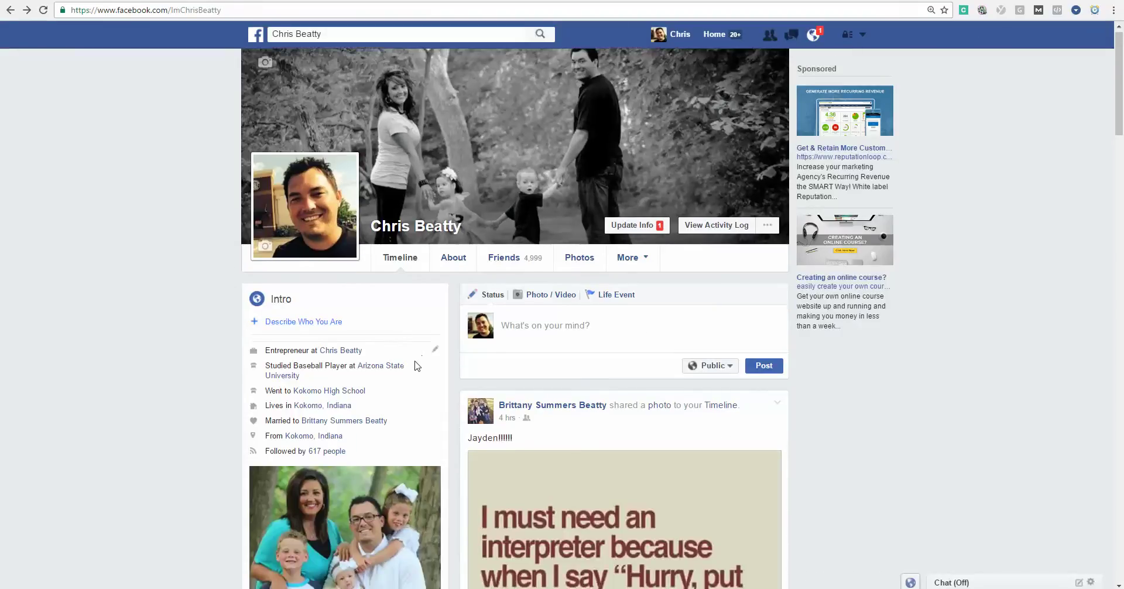
pyautogui.scroll(-2, 318, 485)
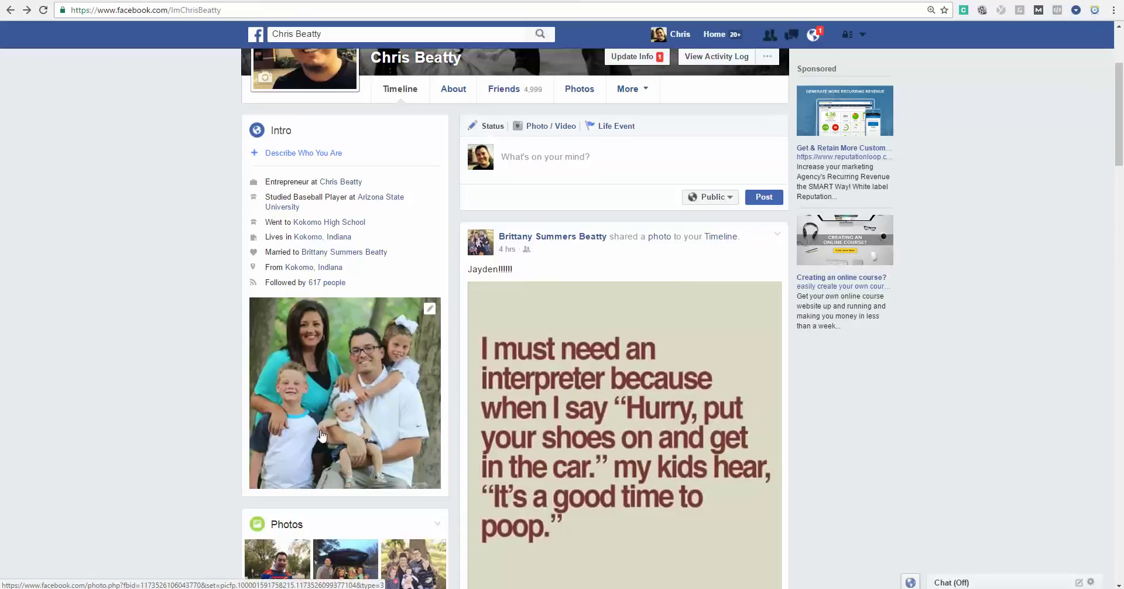
pyautogui.scroll(1, 305, 437)
pyautogui.scroll(3, 304, 436)
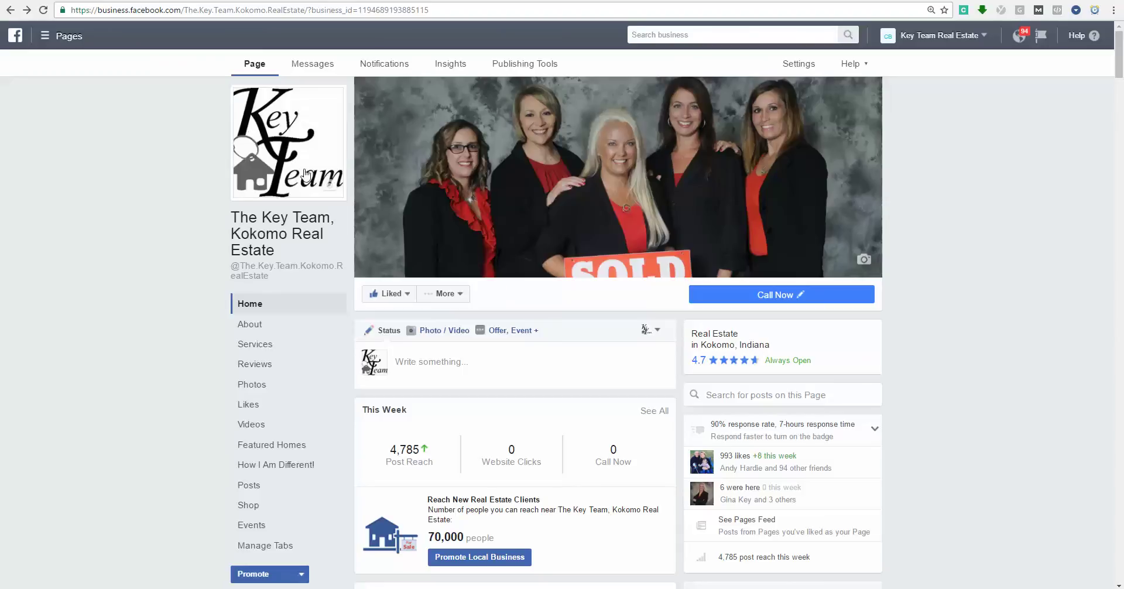
pyautogui.scroll(-10, 312, 179)
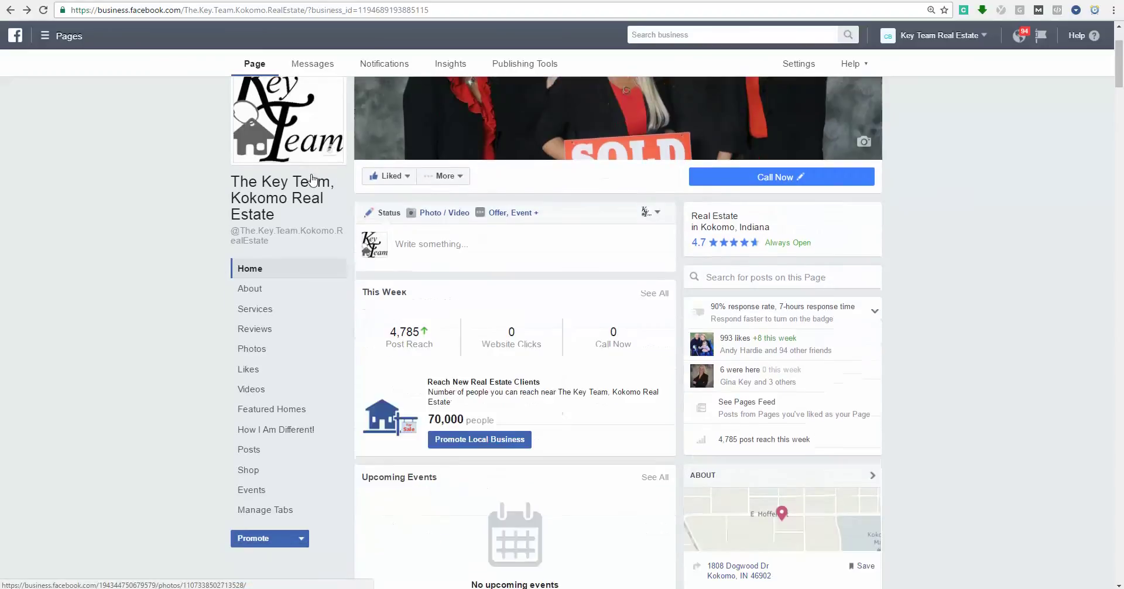
pyautogui.scroll(-1, 312, 178)
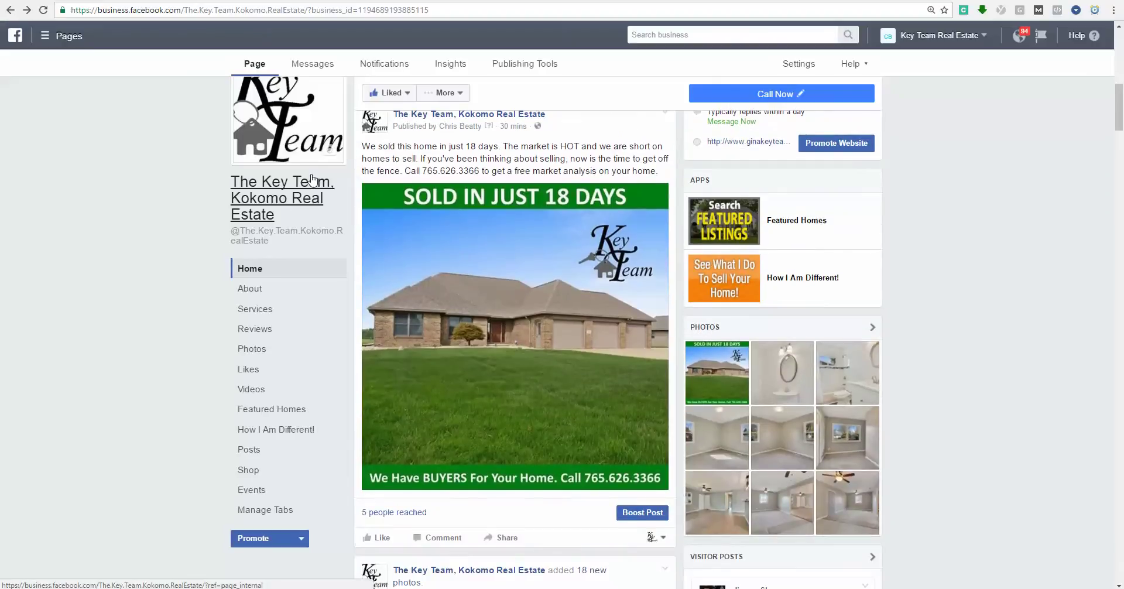
pyautogui.scroll(1, 312, 179)
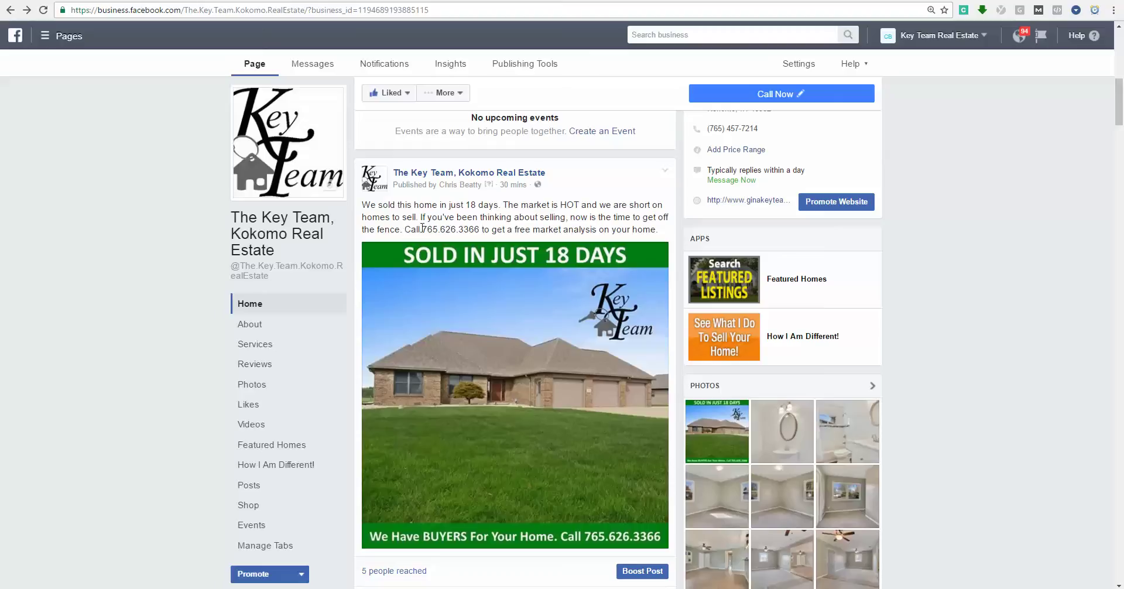
pyautogui.moveTo(417, 229); pyautogui.dragTo(481, 230)
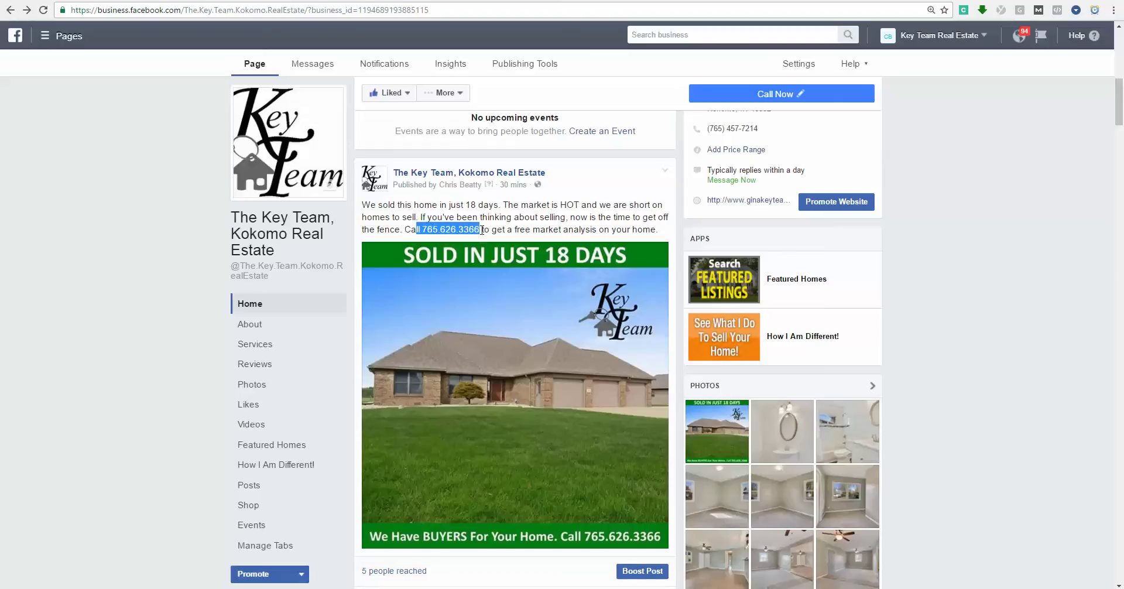
pyautogui.click(481, 229)
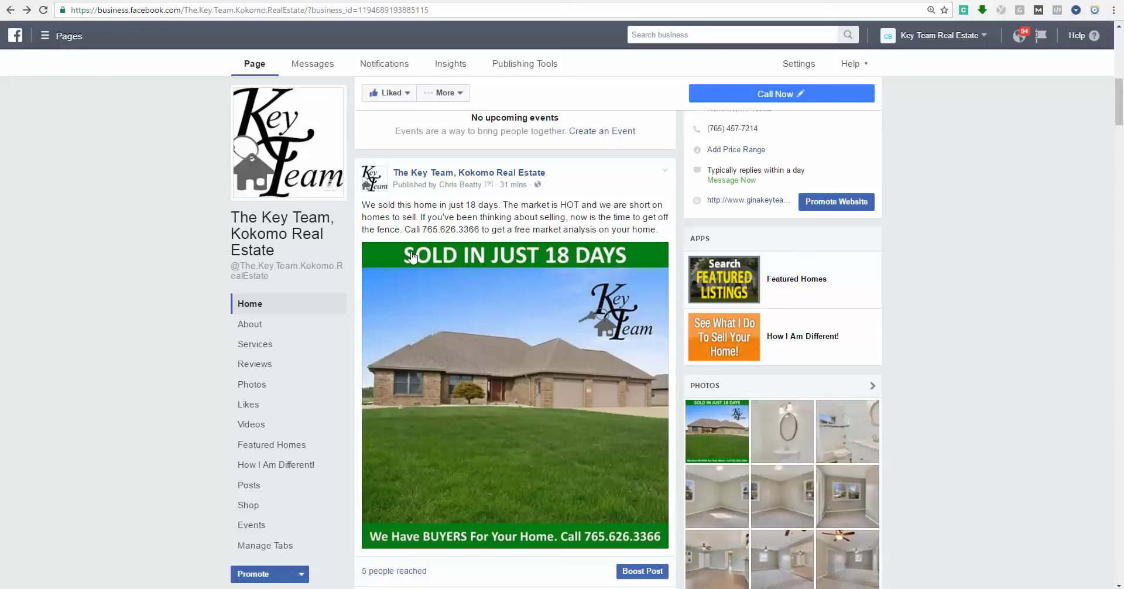
pyautogui.scroll(-1, 381, 530)
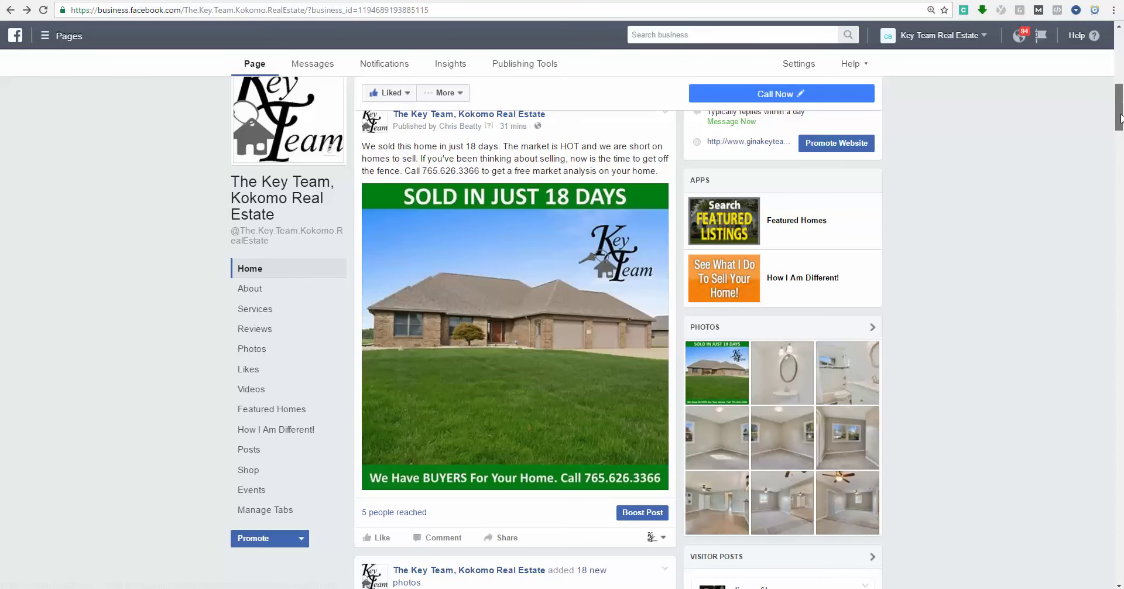
pyautogui.moveTo(1120, 111); pyautogui.dragTo(1118, 423)
pyautogui.scroll(-5, 941, 414)
pyautogui.scroll(-10, 941, 414)
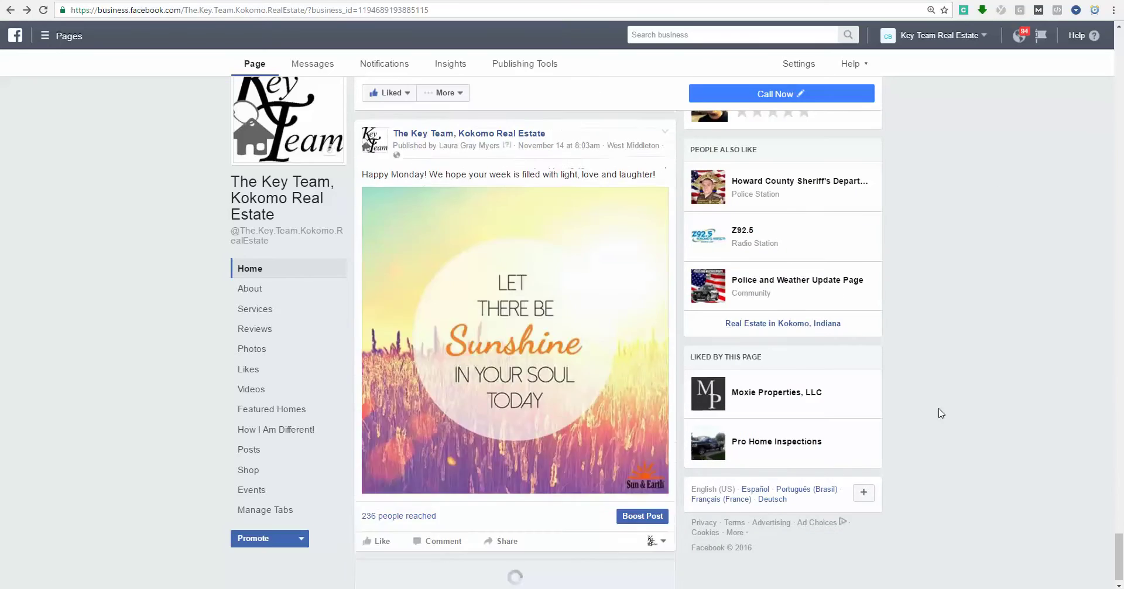
pyautogui.scroll(-10, 941, 412)
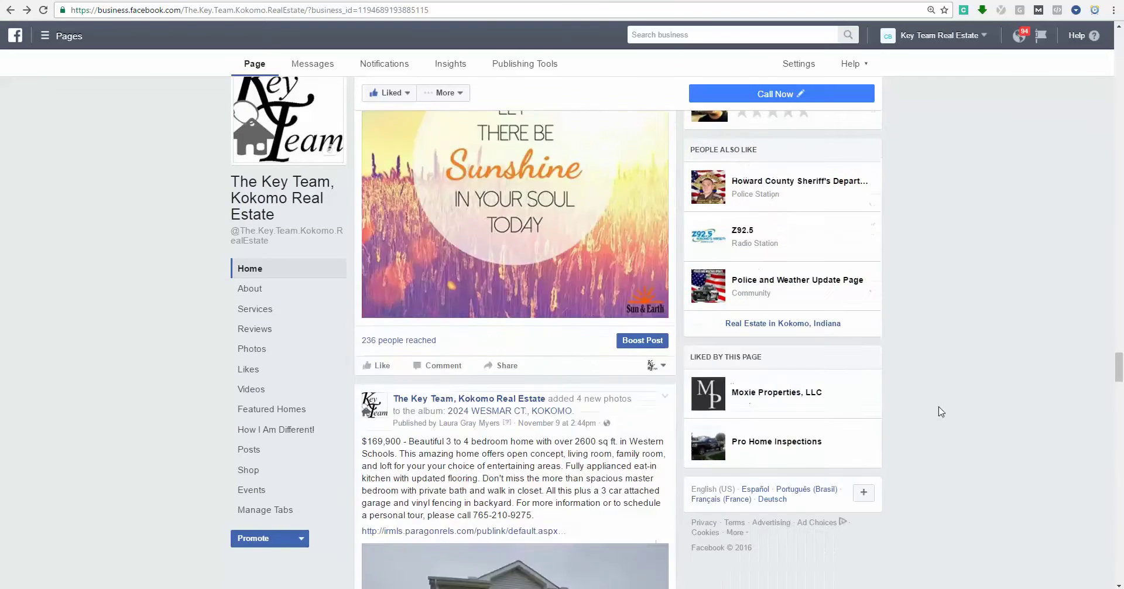
pyautogui.scroll(-10, 941, 412)
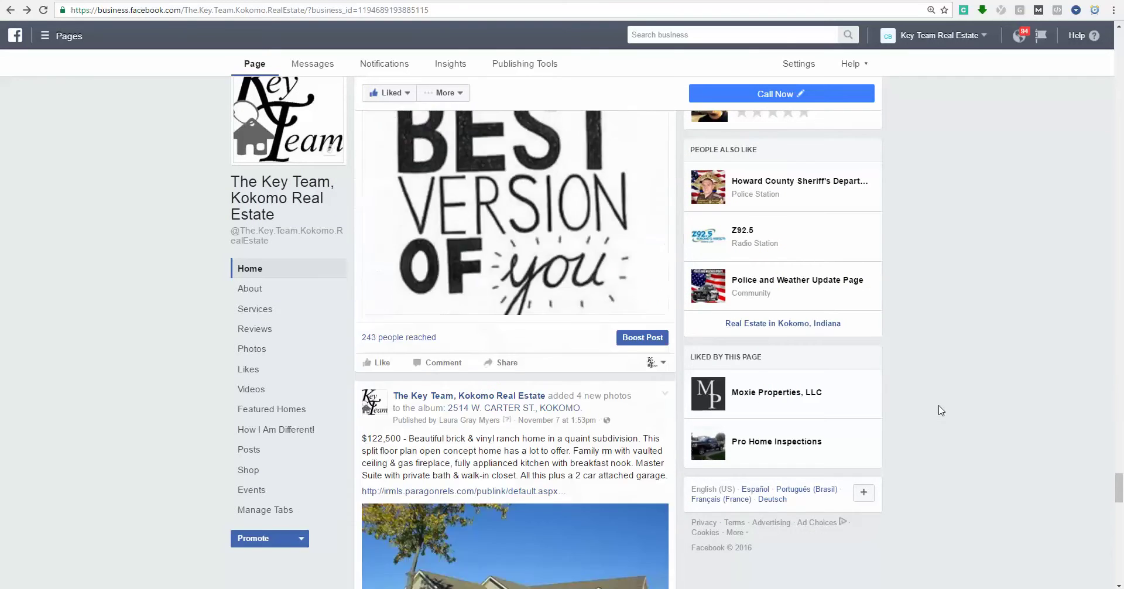
pyautogui.scroll(-7, 941, 410)
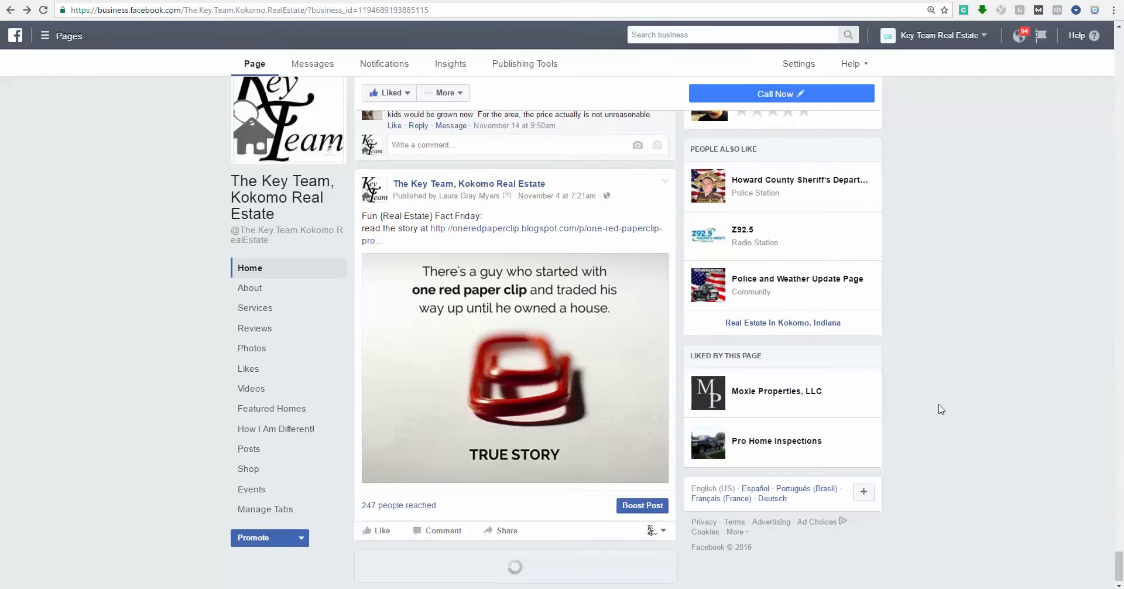
pyautogui.scroll(-10, 939, 389)
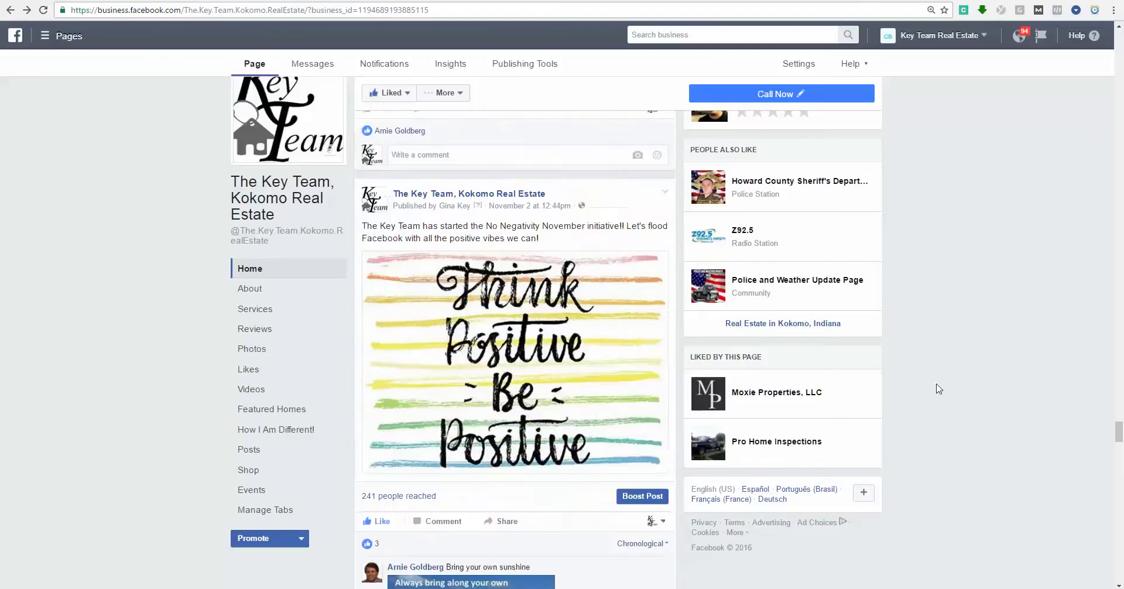
pyautogui.scroll(-8, 939, 389)
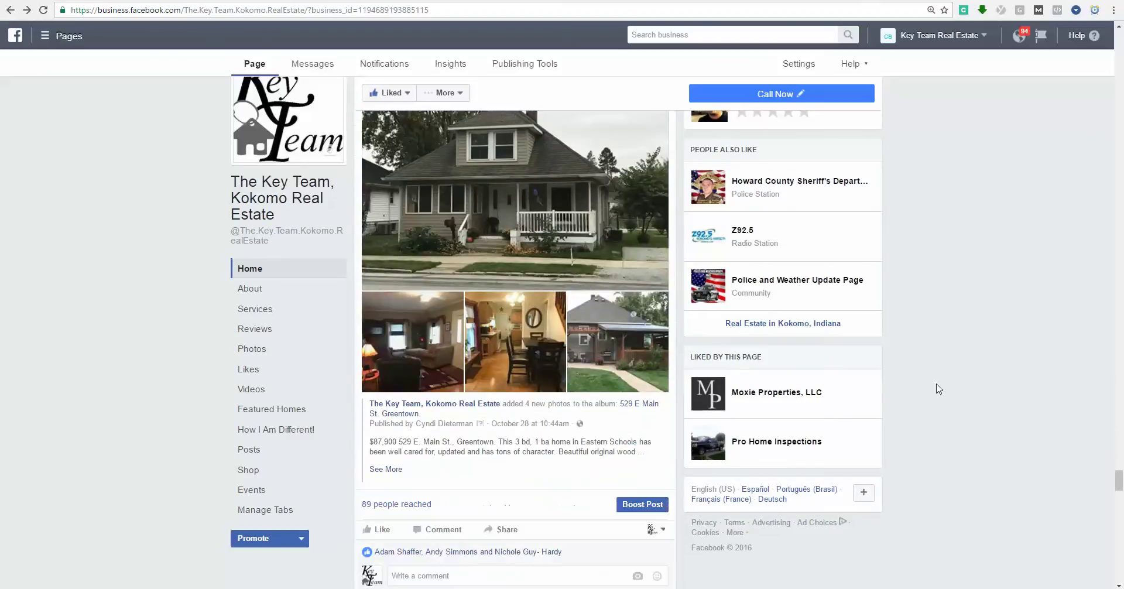
pyautogui.scroll(-7, 939, 389)
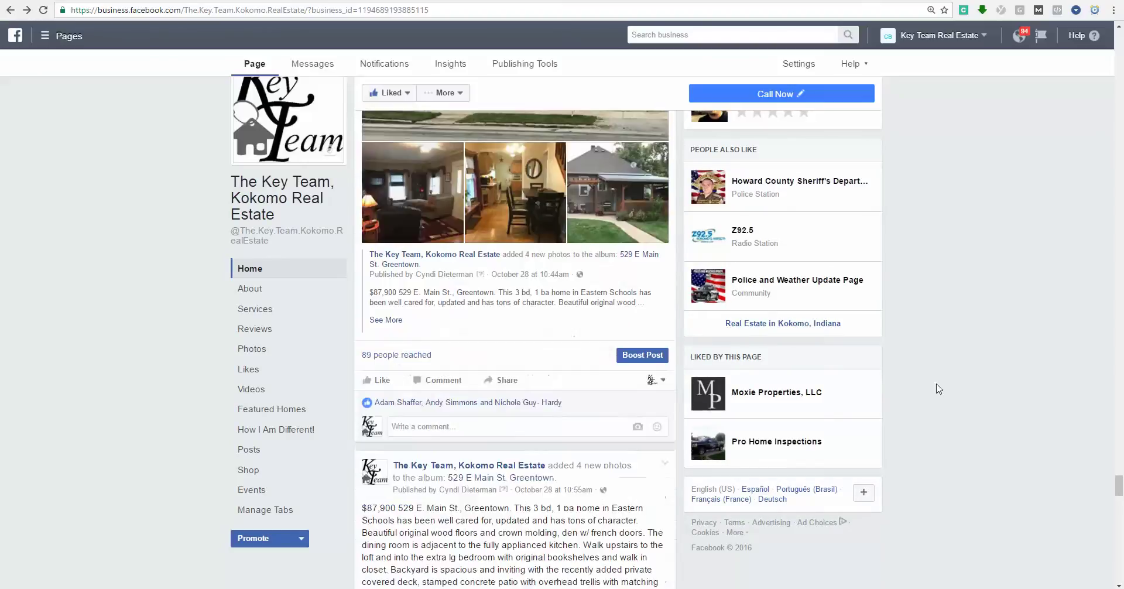
pyautogui.scroll(-20, 938, 389)
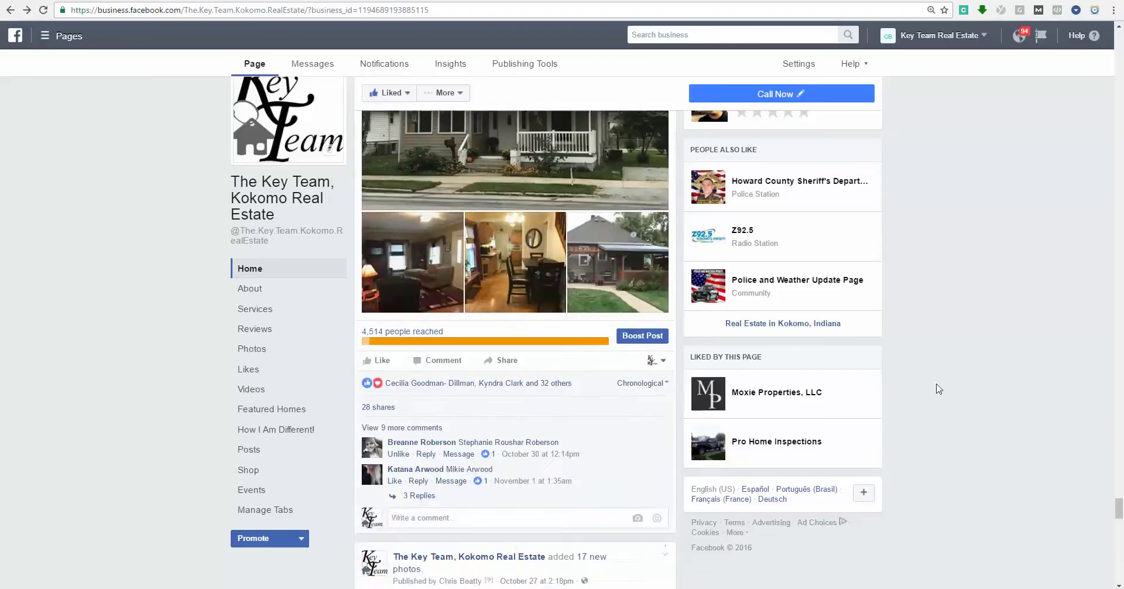
pyautogui.scroll(-6, 938, 389)
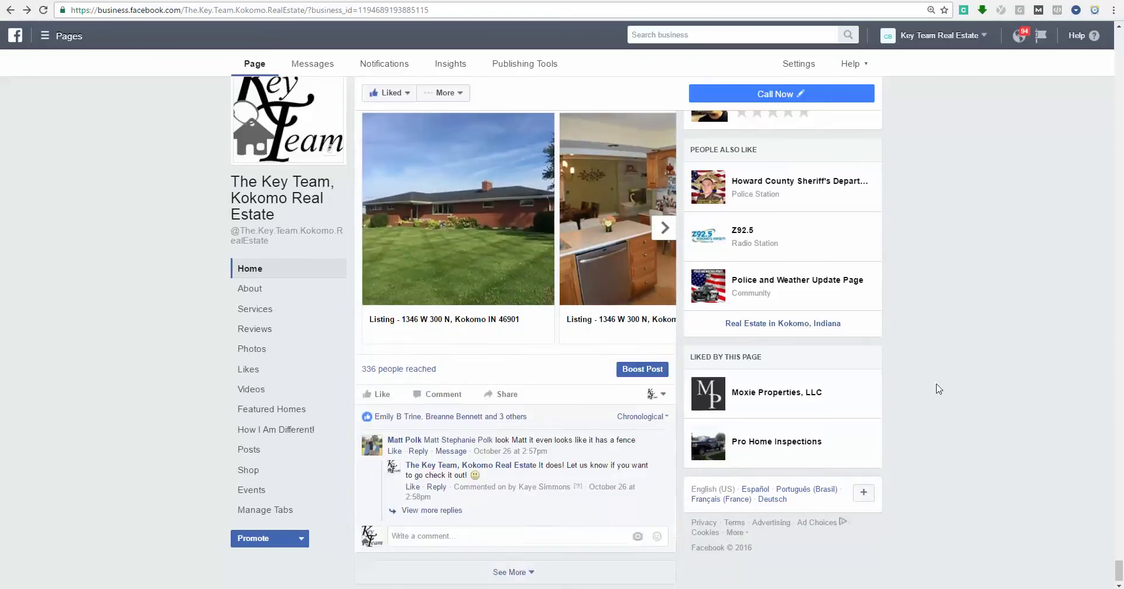
pyautogui.scroll(-20, 939, 389)
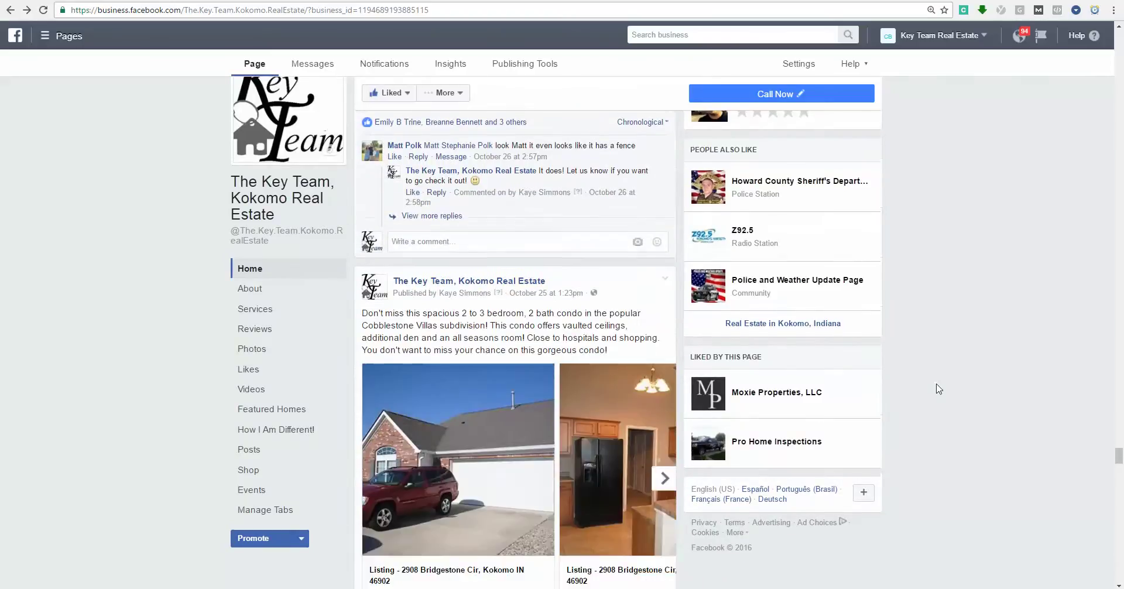
pyautogui.scroll(-3, 938, 389)
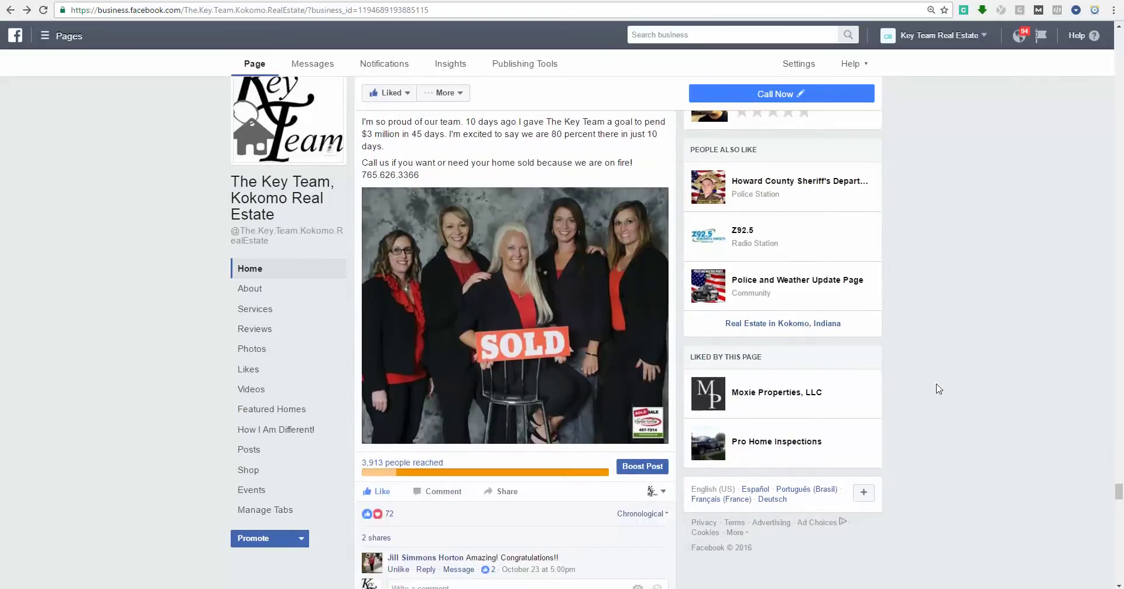
pyautogui.scroll(2, 939, 389)
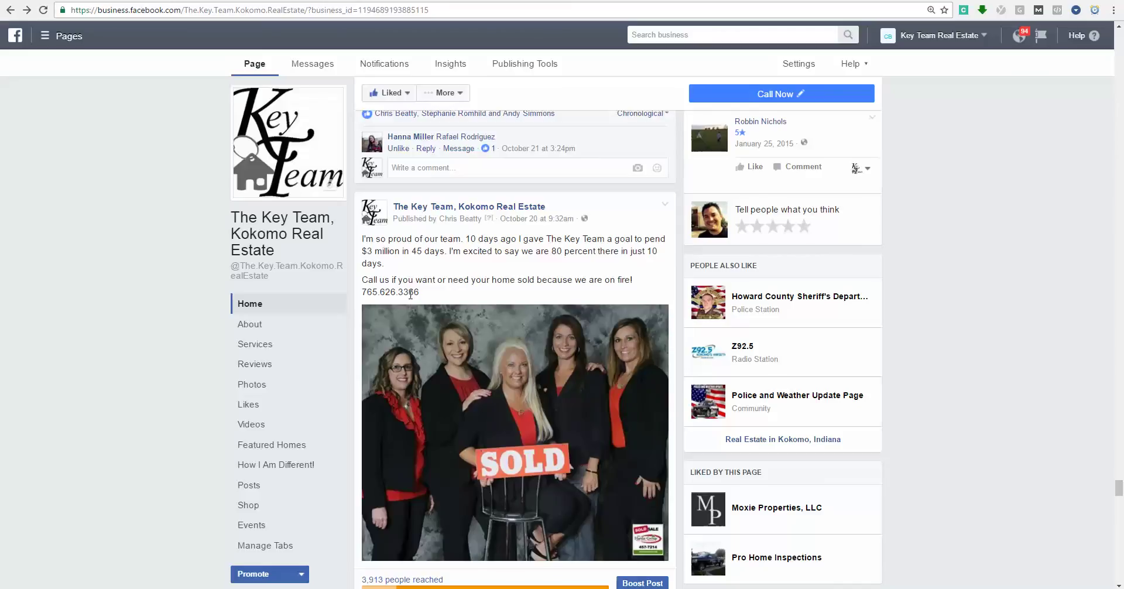
# Scroll the Key Team feed past the SOLD post to the $99,900 renovated 3–4 bedroom listing.
pyautogui.scroll(-1, 414, 293)
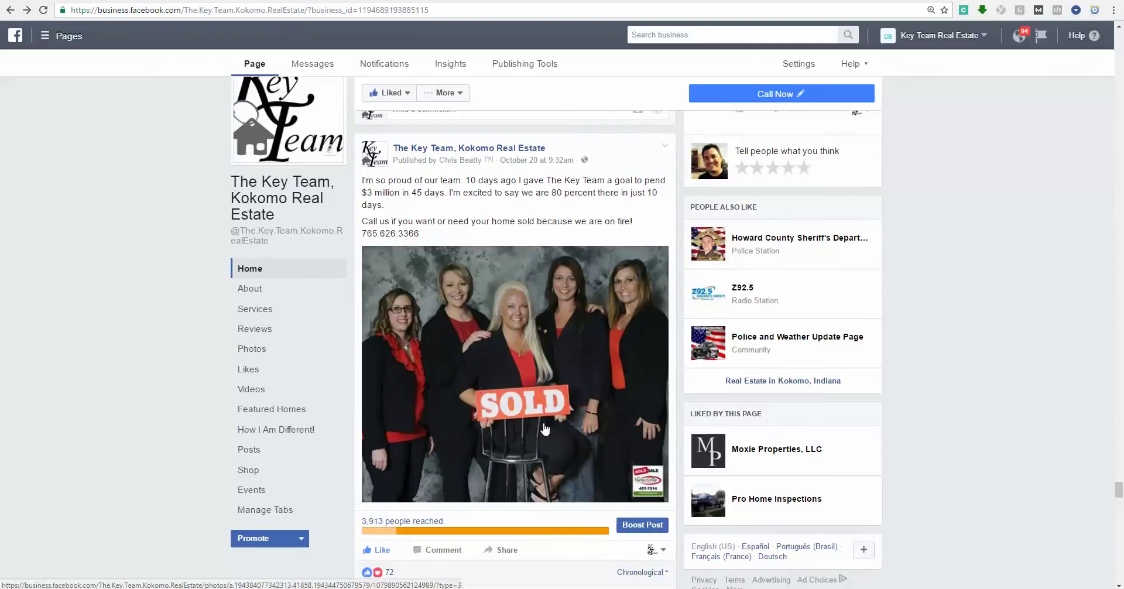
pyautogui.scroll(-4, 458, 319)
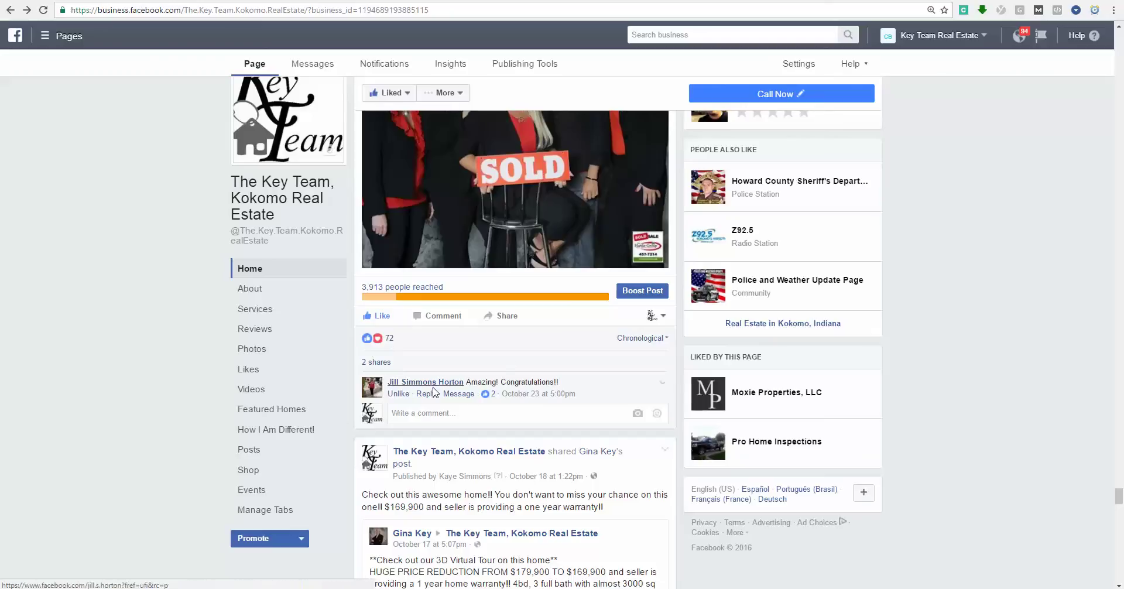
pyautogui.scroll(2, 380, 334)
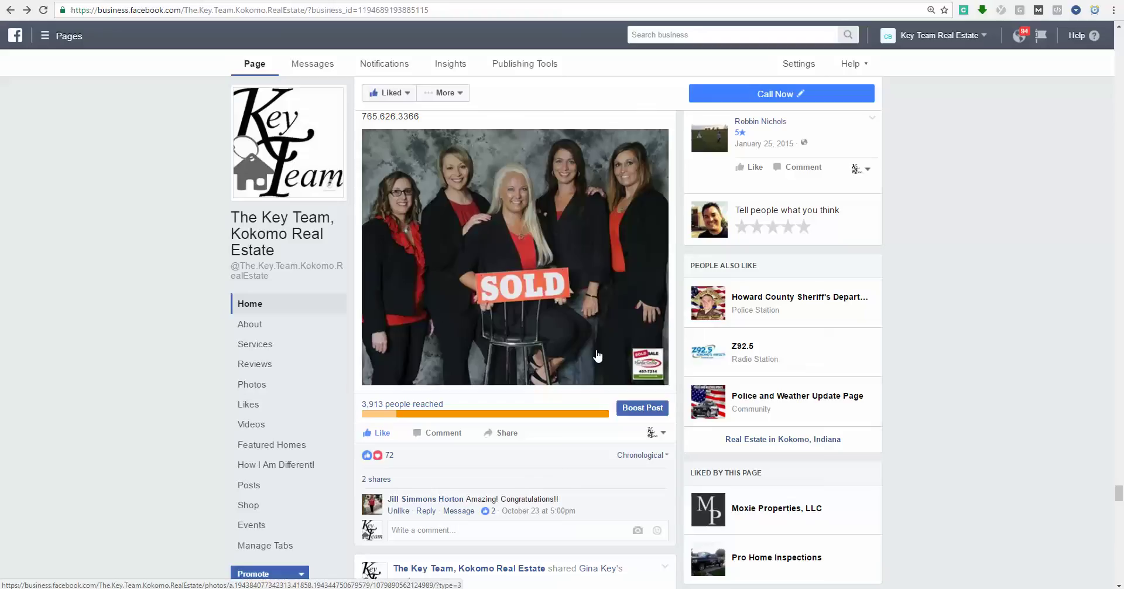
pyautogui.scroll(5, 598, 355)
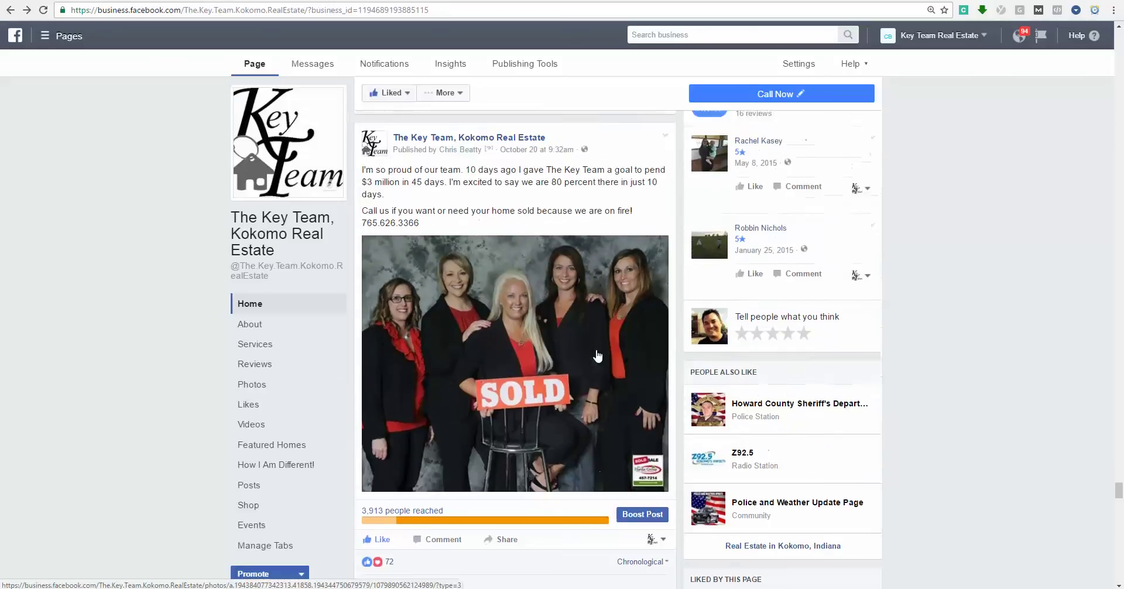
pyautogui.scroll(-5, 381, 420)
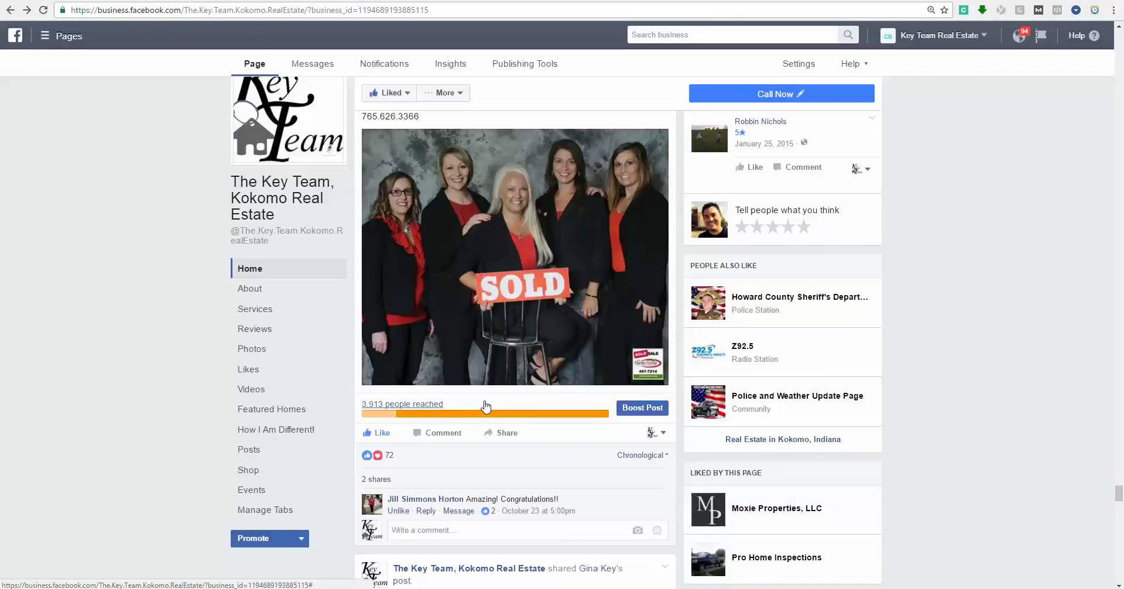
pyautogui.scroll(4, 486, 405)
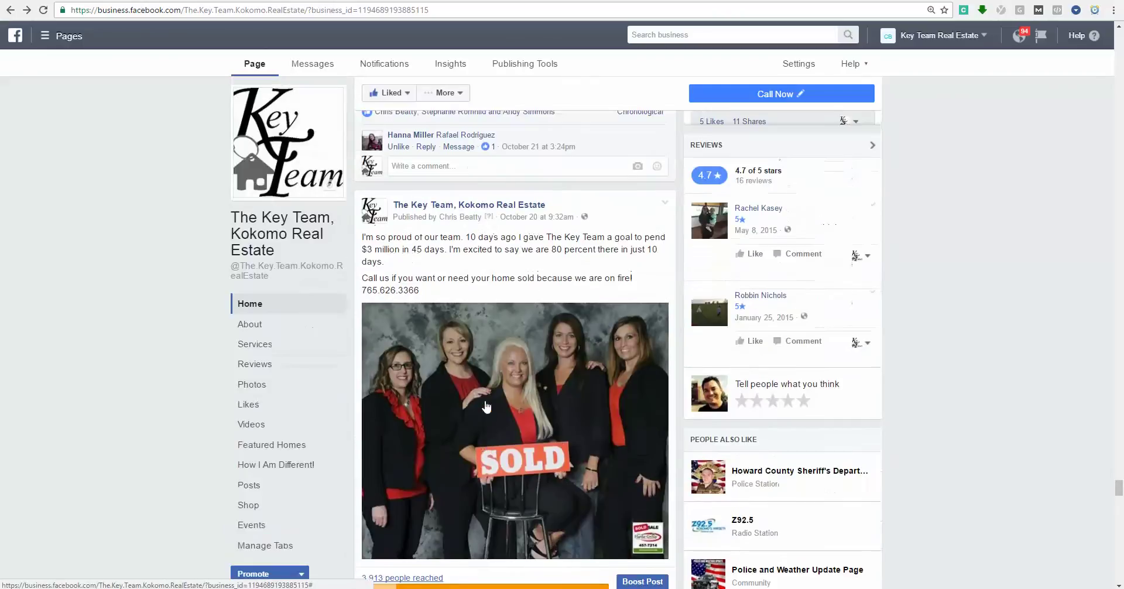
pyautogui.scroll(3, 916, 414)
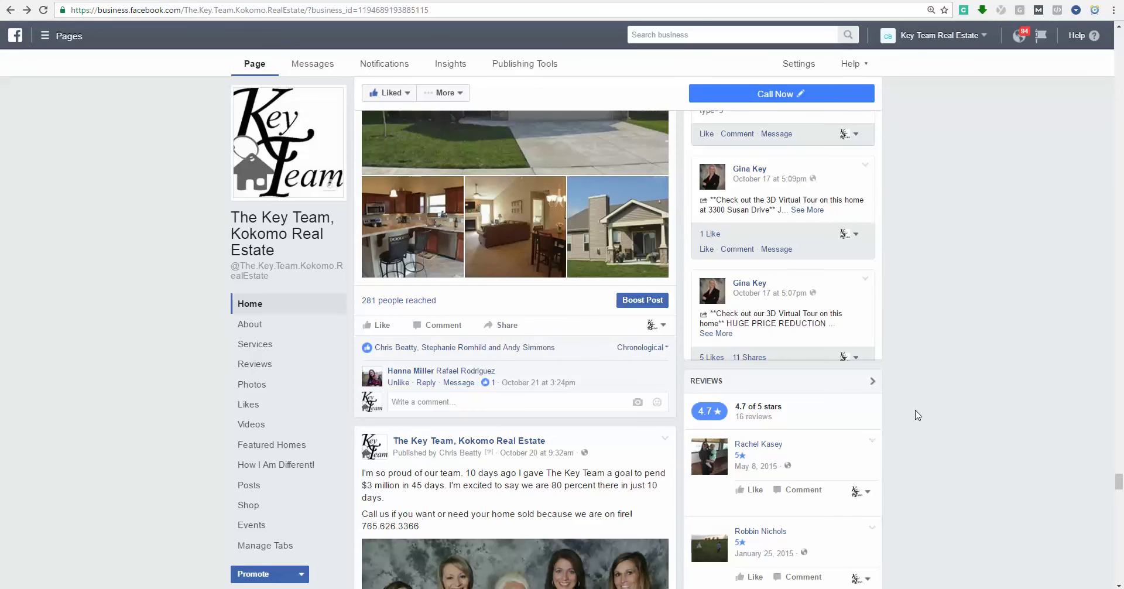
pyautogui.scroll(10, 918, 415)
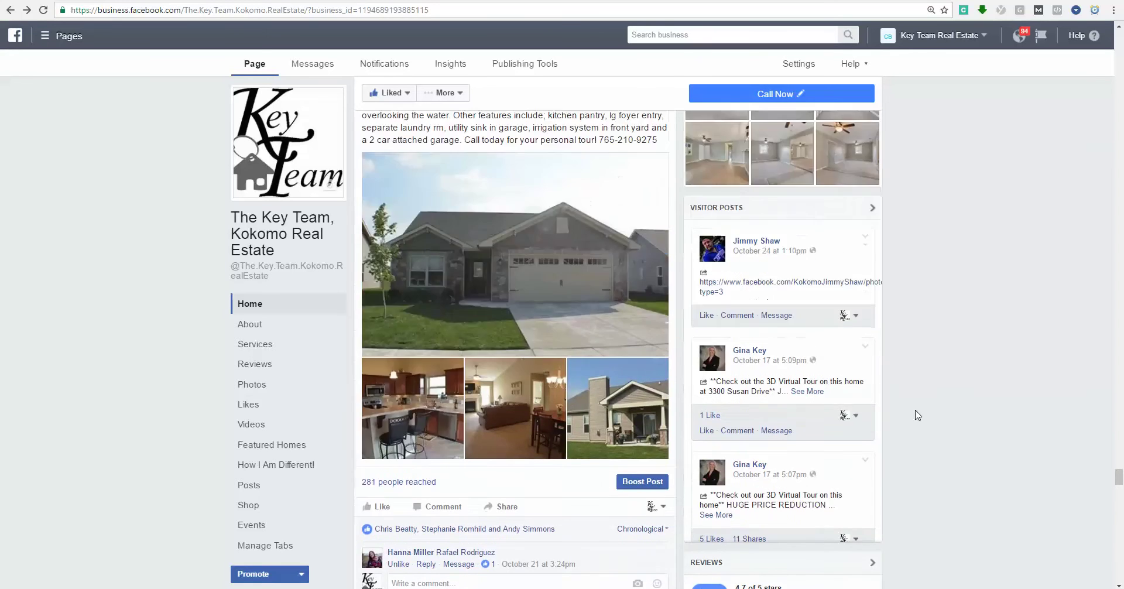
pyautogui.moveTo(1119, 439); pyautogui.dragTo(1121, 76)
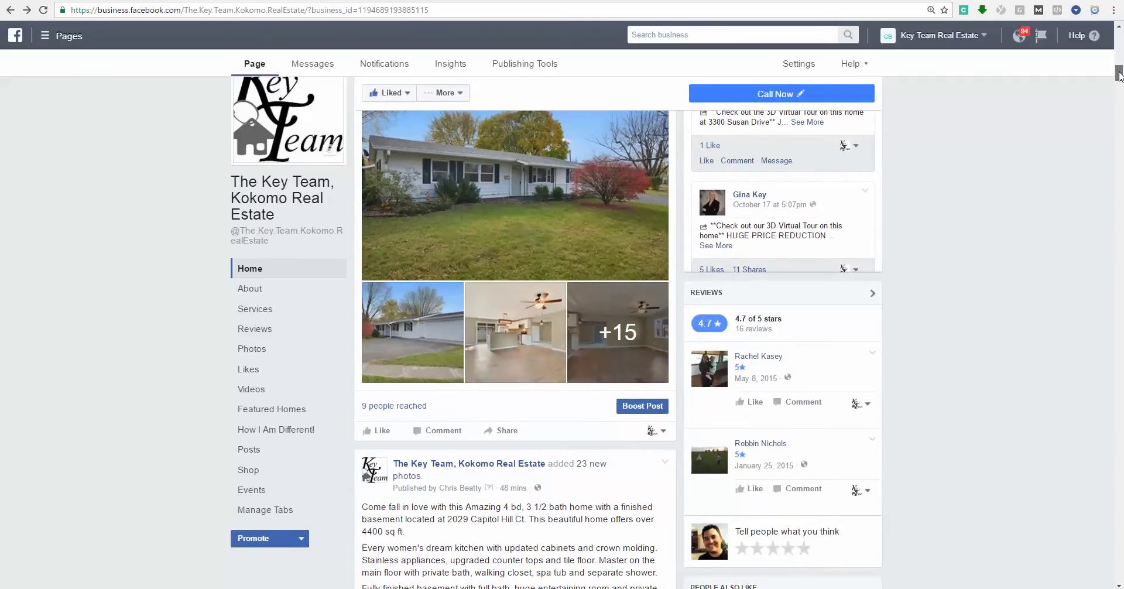
pyautogui.moveTo(1119, 75); pyautogui.dragTo(1119, 68)
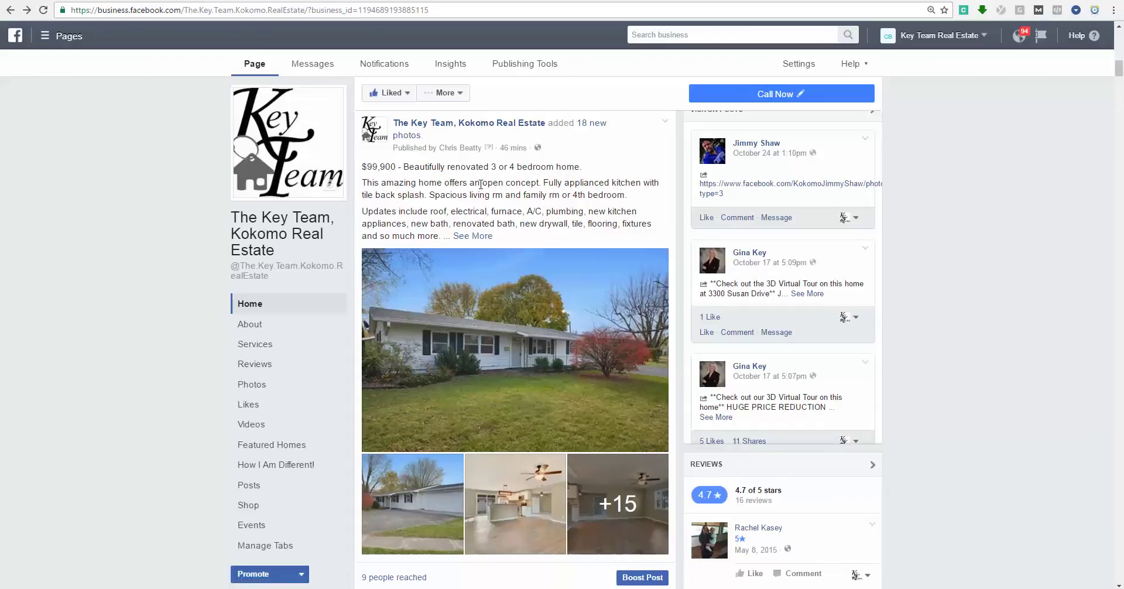
pyautogui.scroll(-1, 480, 184)
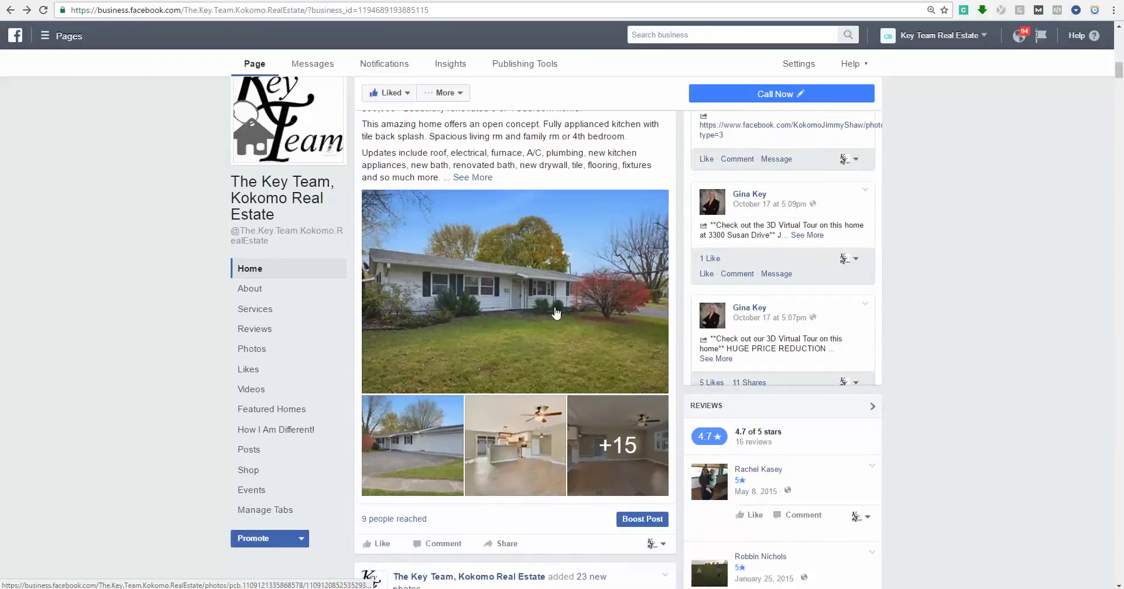
pyautogui.click(508, 304)
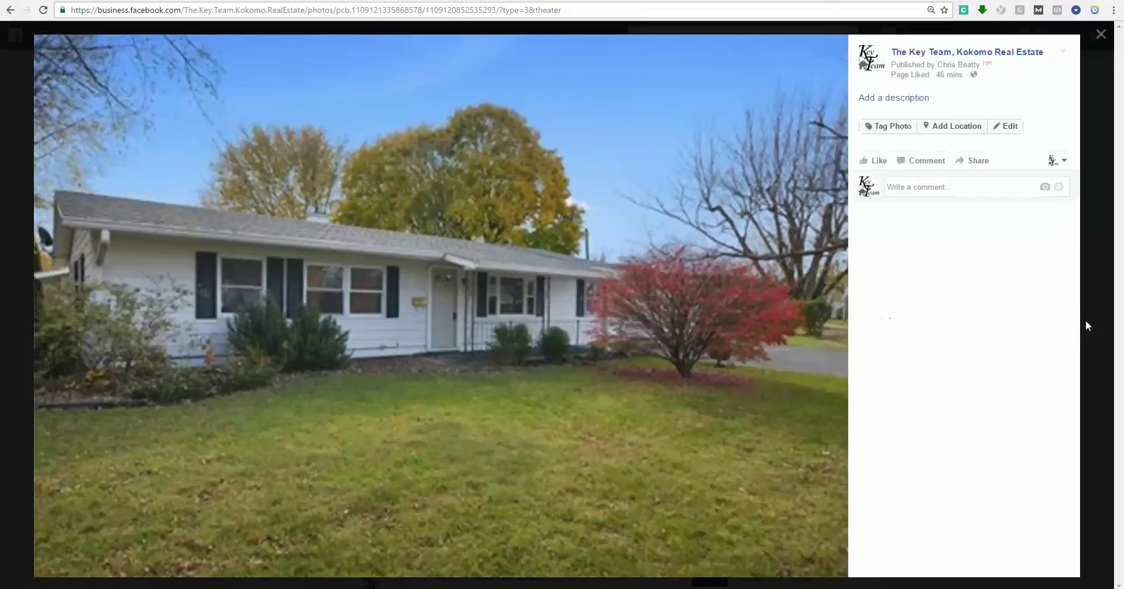
pyautogui.click(825, 308)
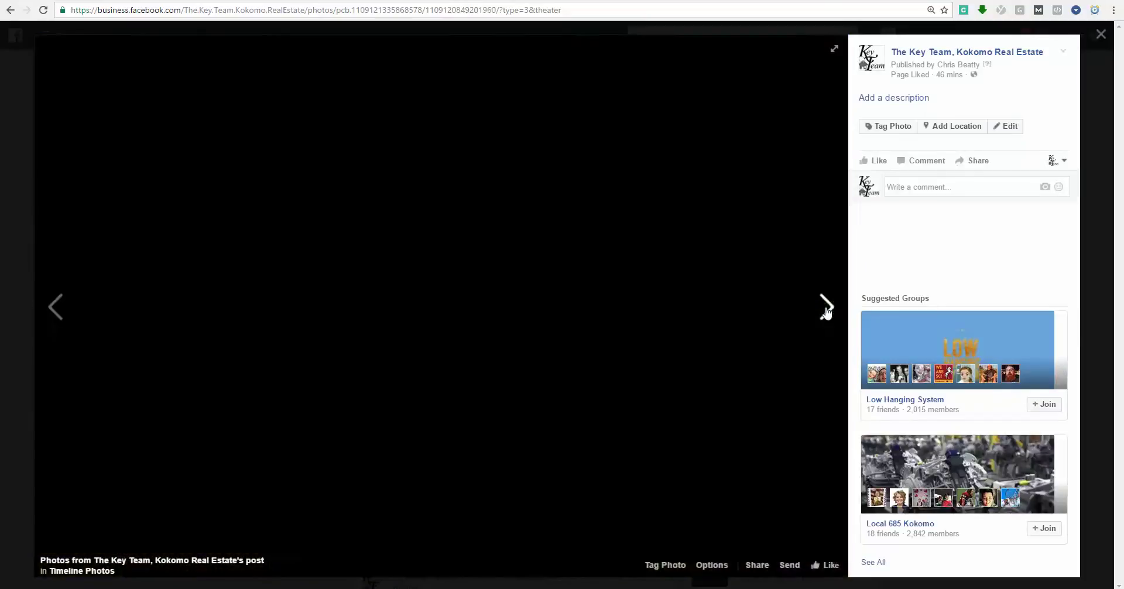
pyautogui.click(826, 310)
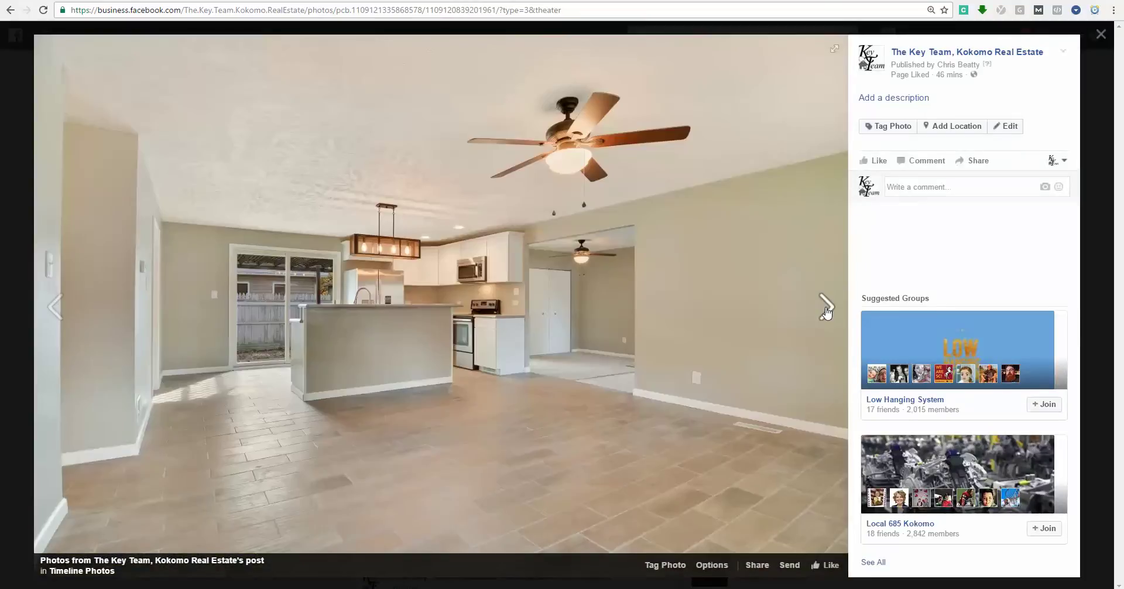
pyautogui.click(826, 311)
pyautogui.click(825, 307)
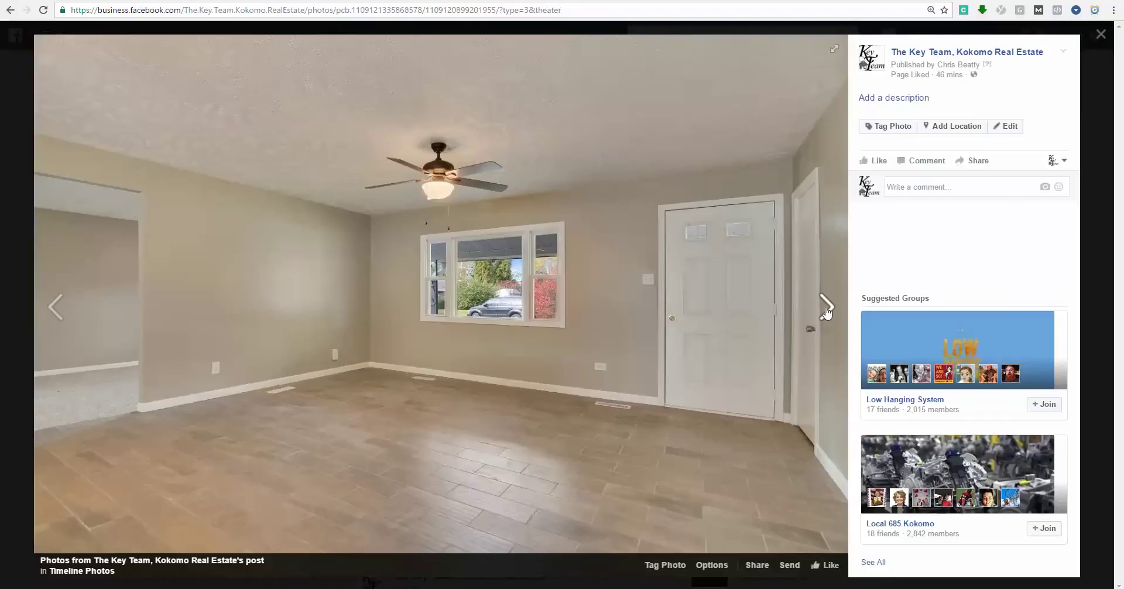
pyautogui.click(826, 308)
pyautogui.click(825, 307)
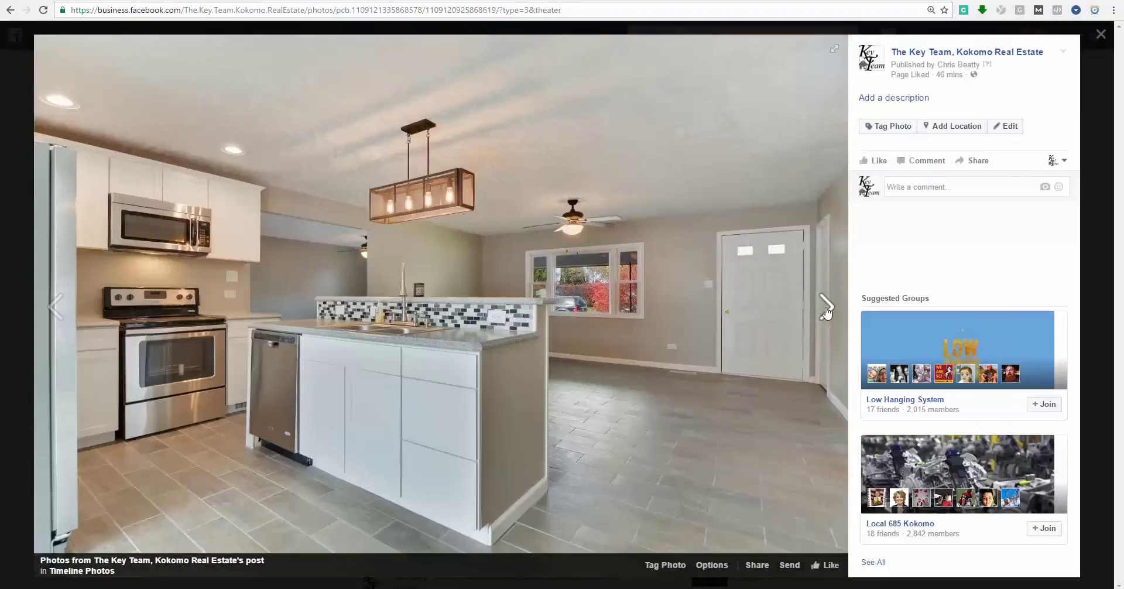
pyautogui.click(826, 307)
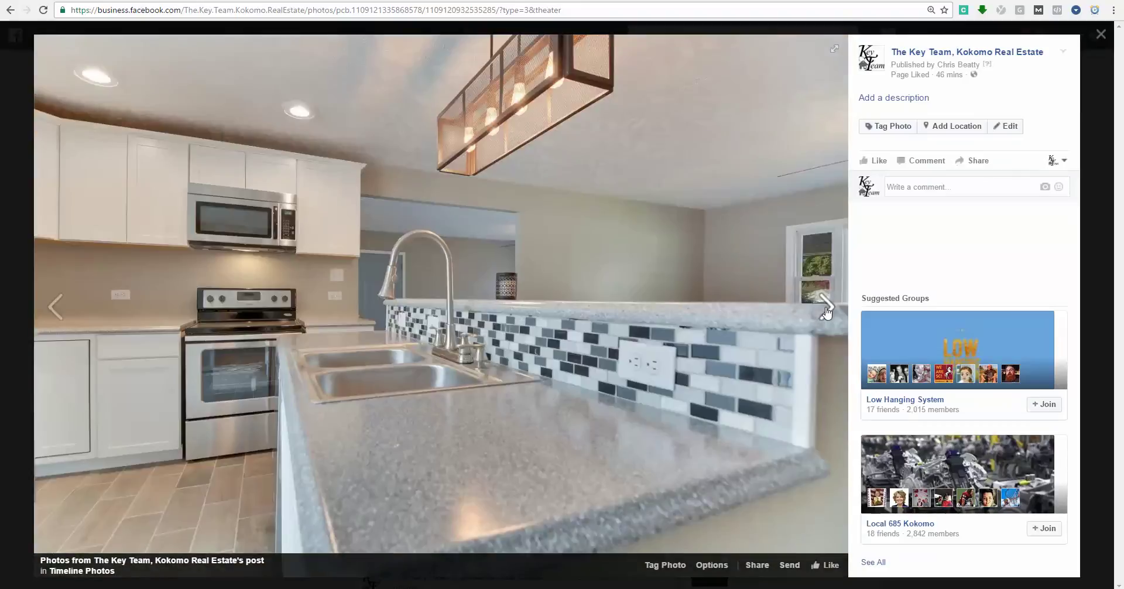
pyautogui.click(825, 307)
pyautogui.click(826, 308)
pyautogui.click(826, 307)
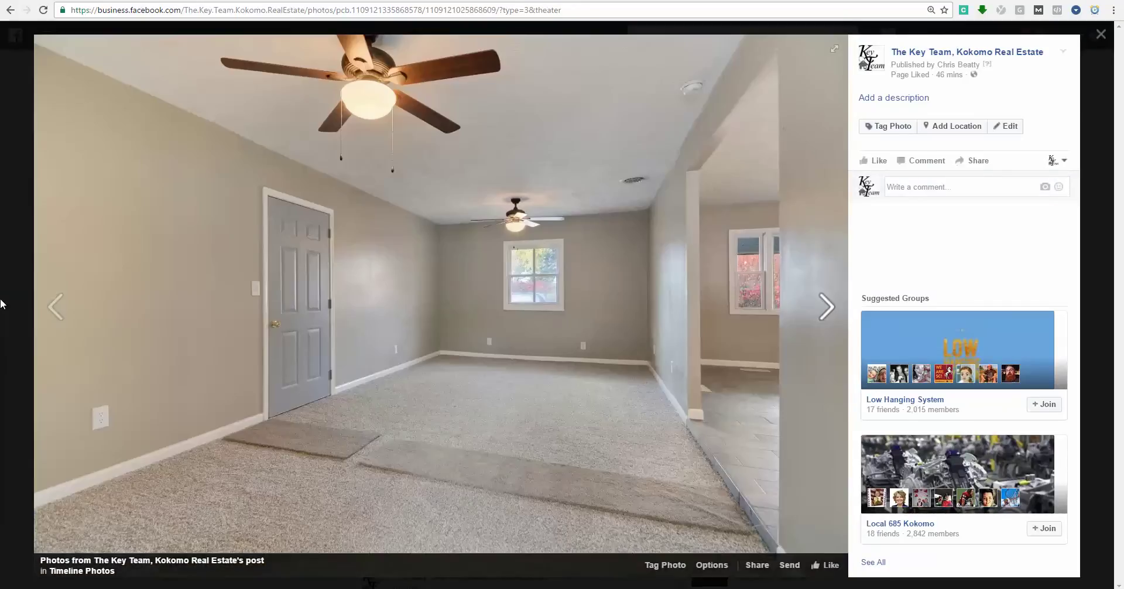
pyautogui.click(2, 304)
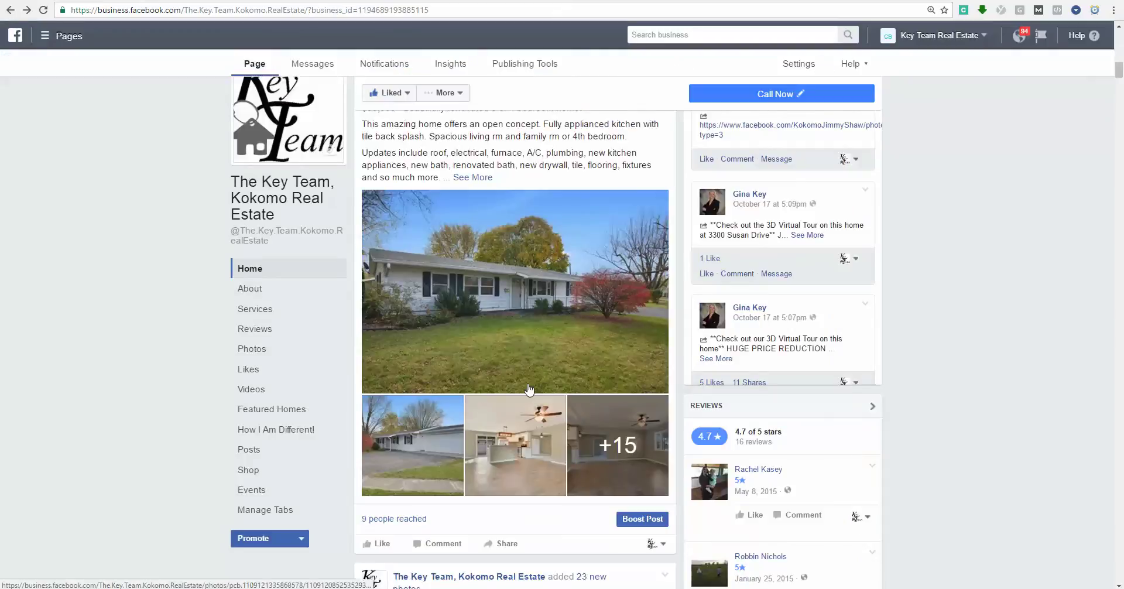
pyautogui.scroll(-1, 530, 389)
pyautogui.scroll(-1, 515, 290)
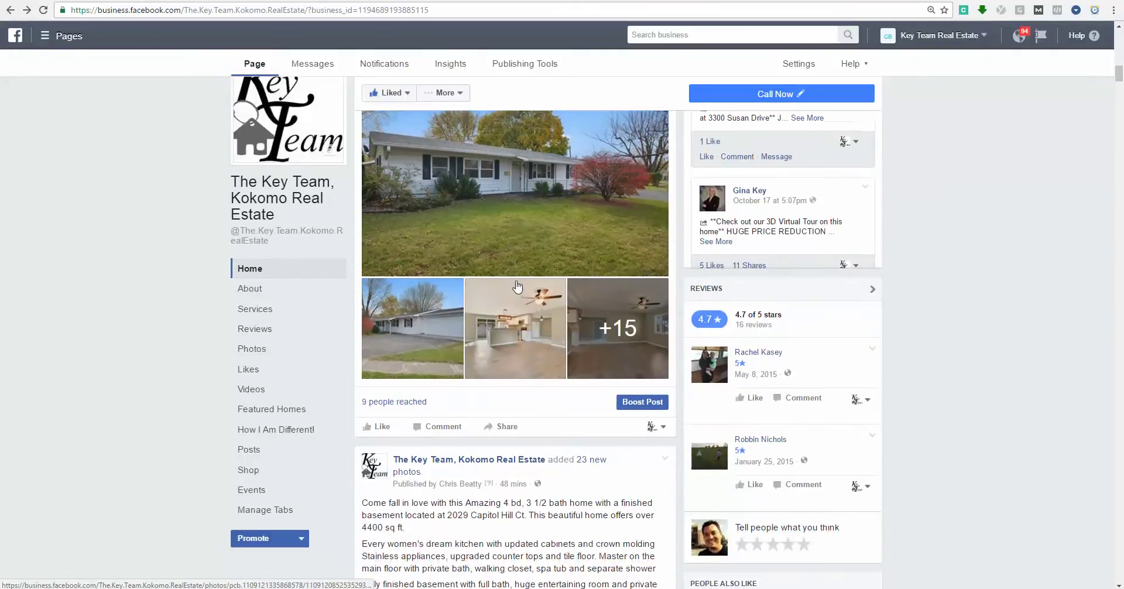
pyautogui.scroll(1, 517, 285)
pyautogui.scroll(2, 510, 275)
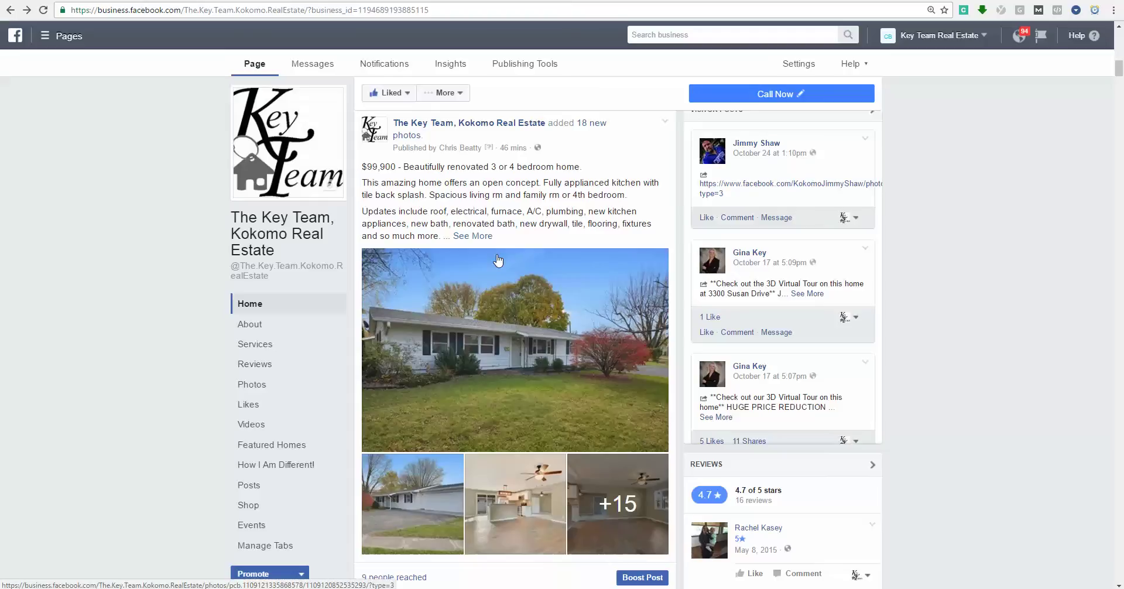
pyautogui.scroll(-10, 498, 260)
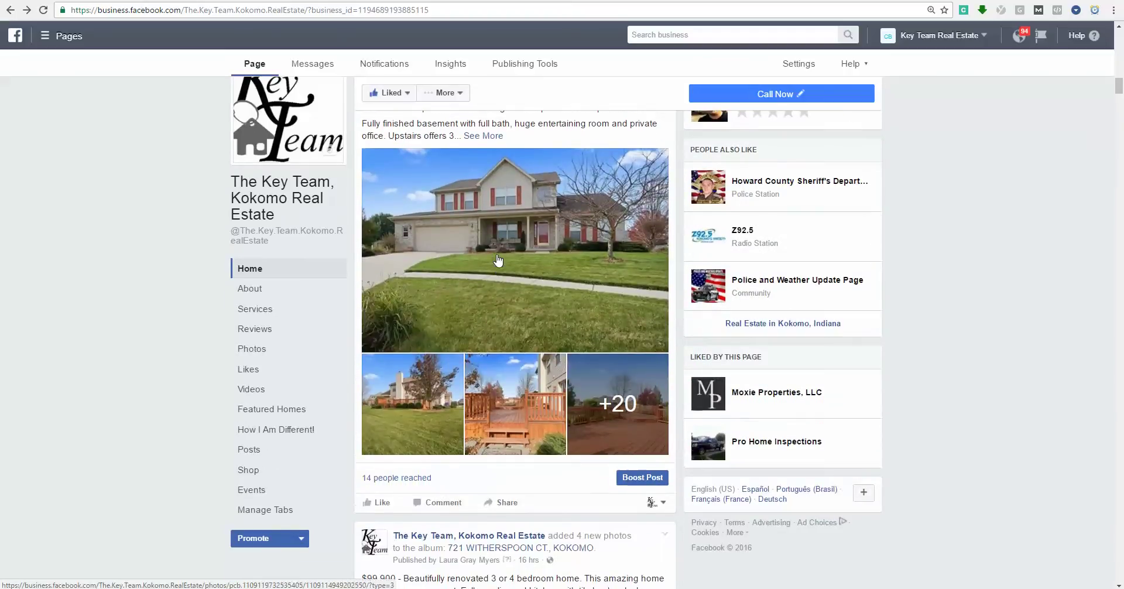
pyautogui.scroll(2, 498, 260)
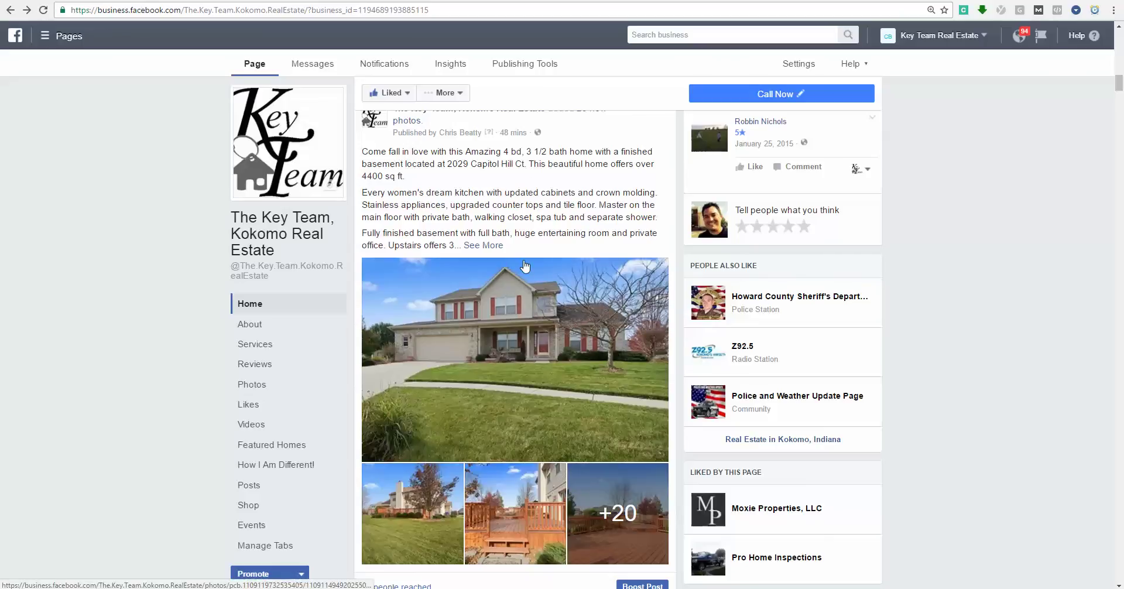
pyautogui.scroll(-1, 525, 270)
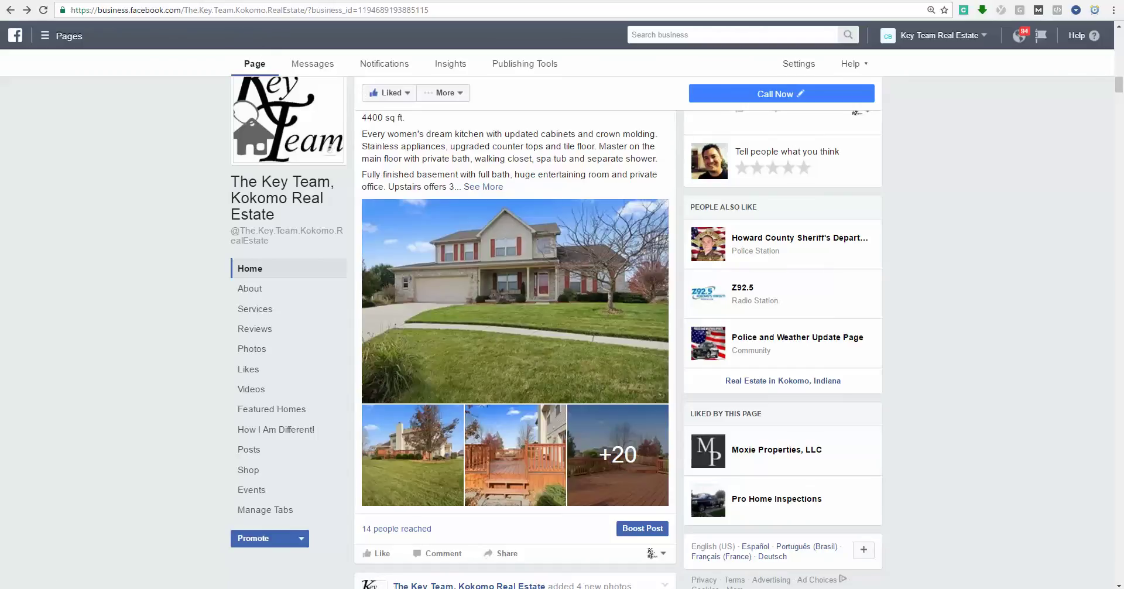
pyautogui.click(212, 2)
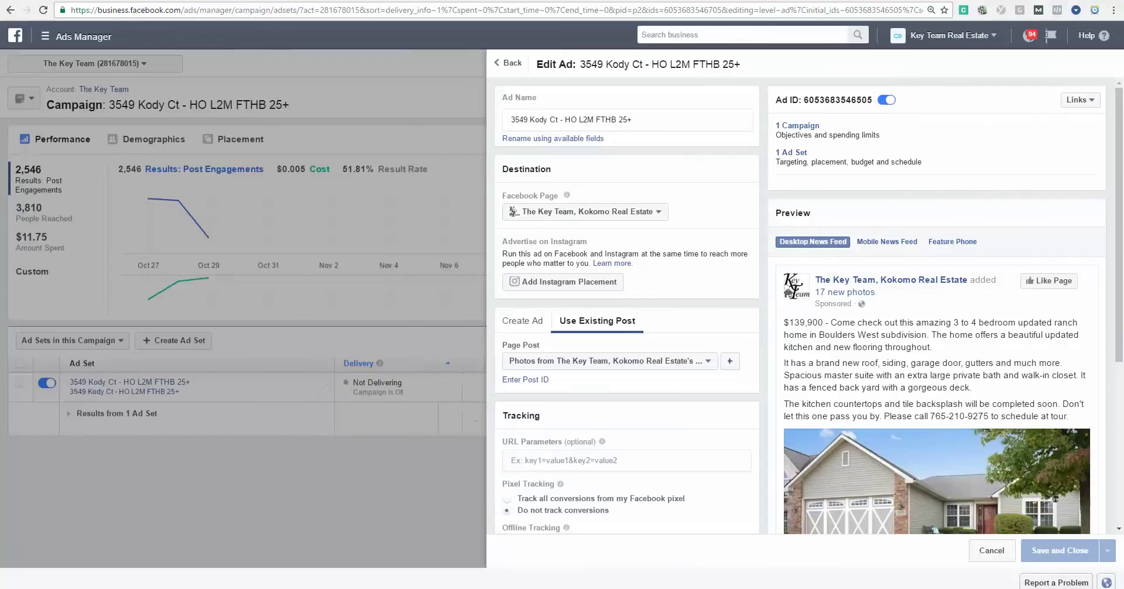
pyautogui.scroll(-1, 748, 291)
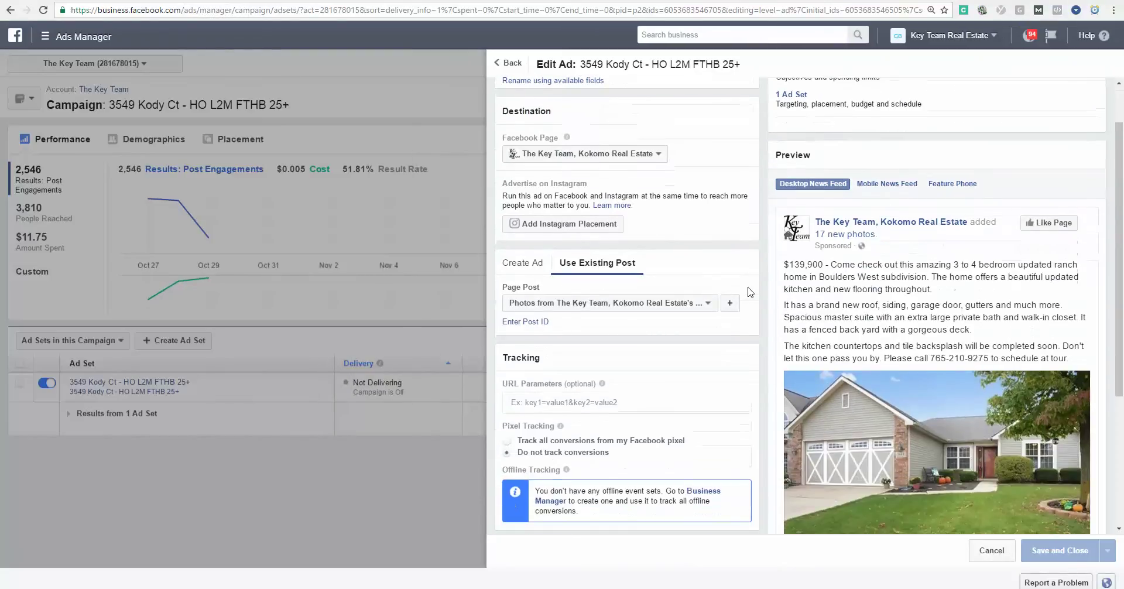
pyautogui.scroll(1, 748, 291)
pyautogui.scroll(-1, 750, 292)
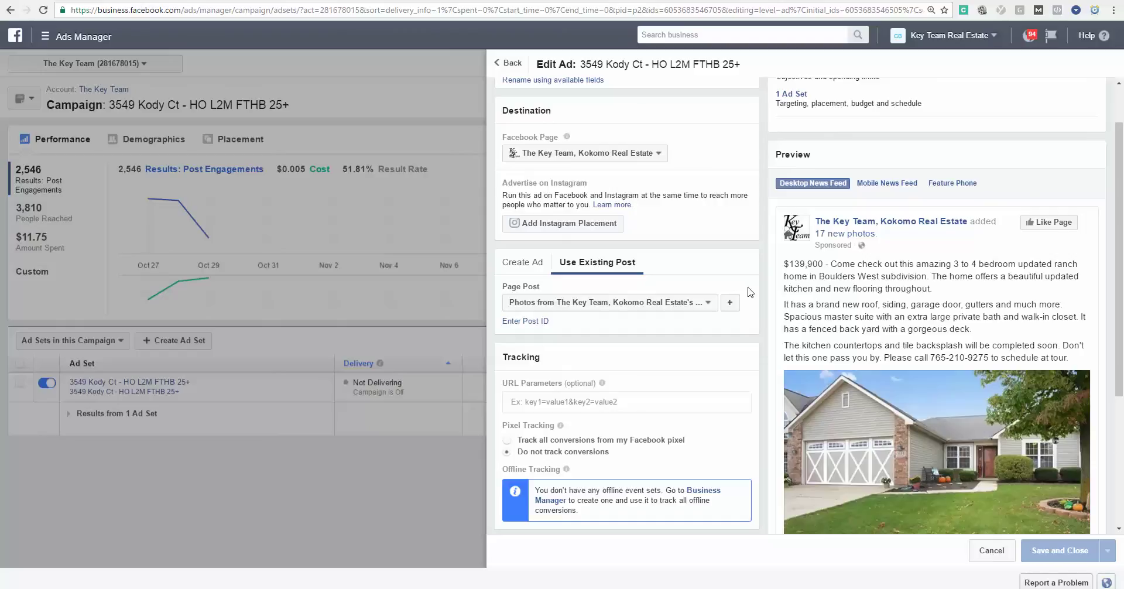
pyautogui.scroll(-3, 750, 291)
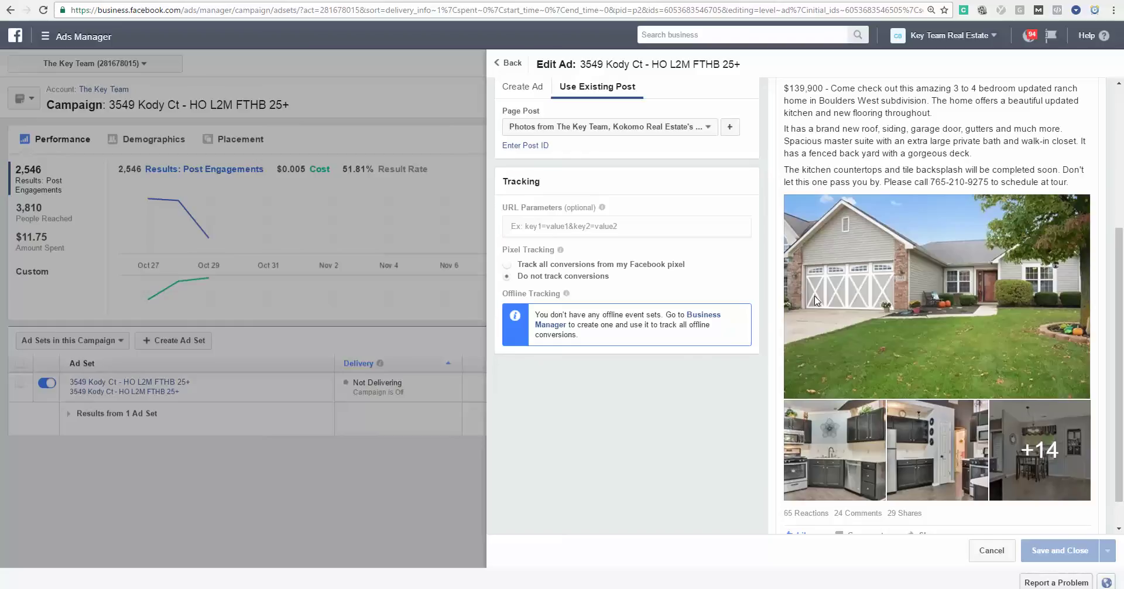
pyautogui.scroll(3, 936, 339)
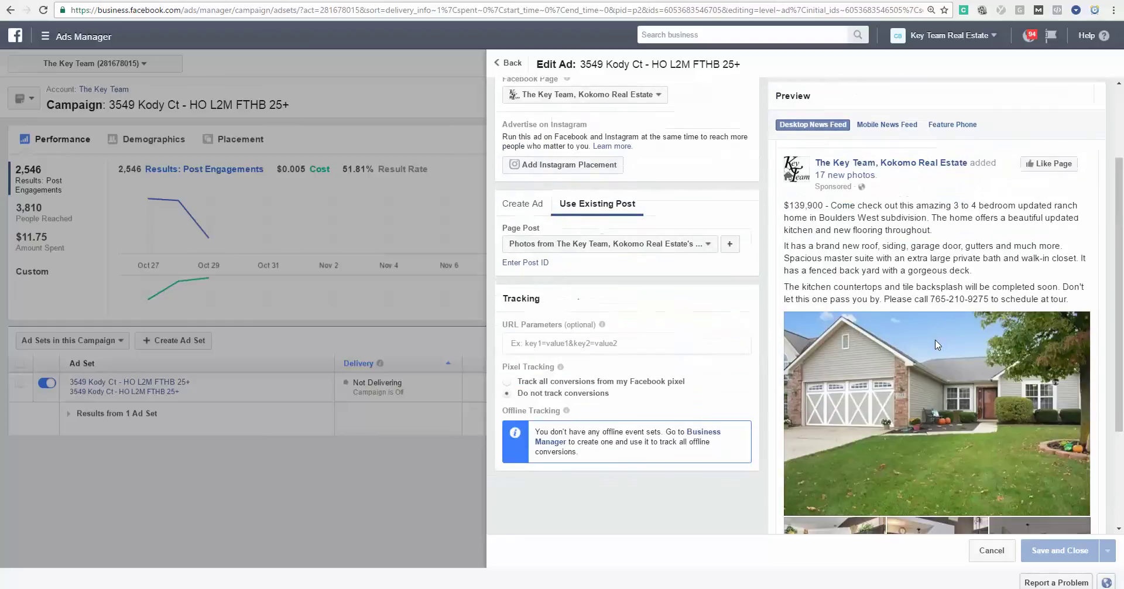
pyautogui.scroll(-1, 917, 287)
pyautogui.scroll(-3, 901, 386)
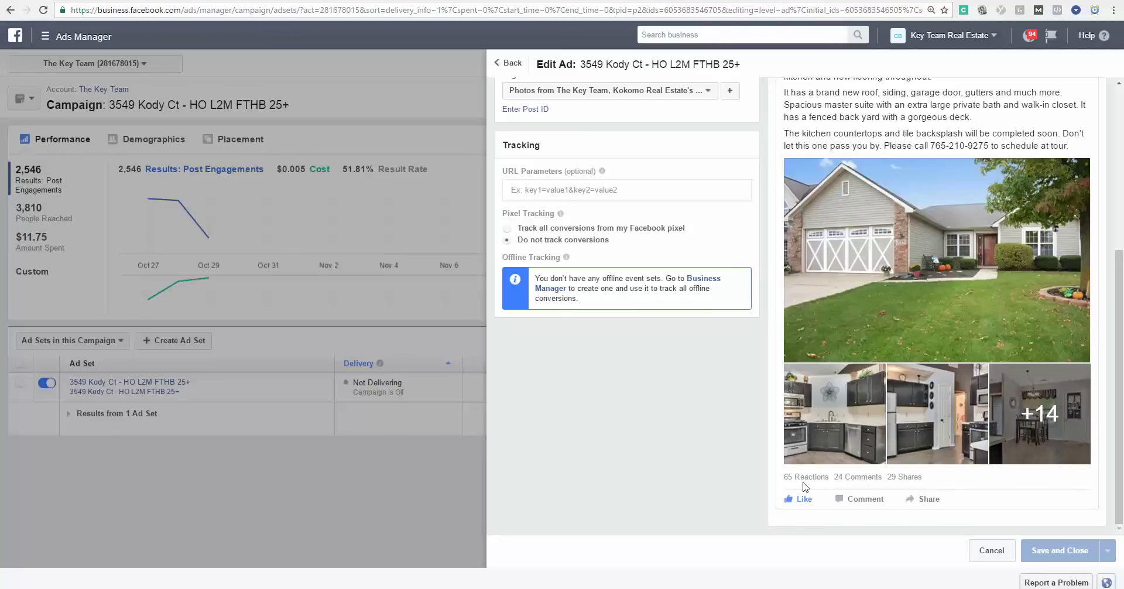
pyautogui.click(358, 457)
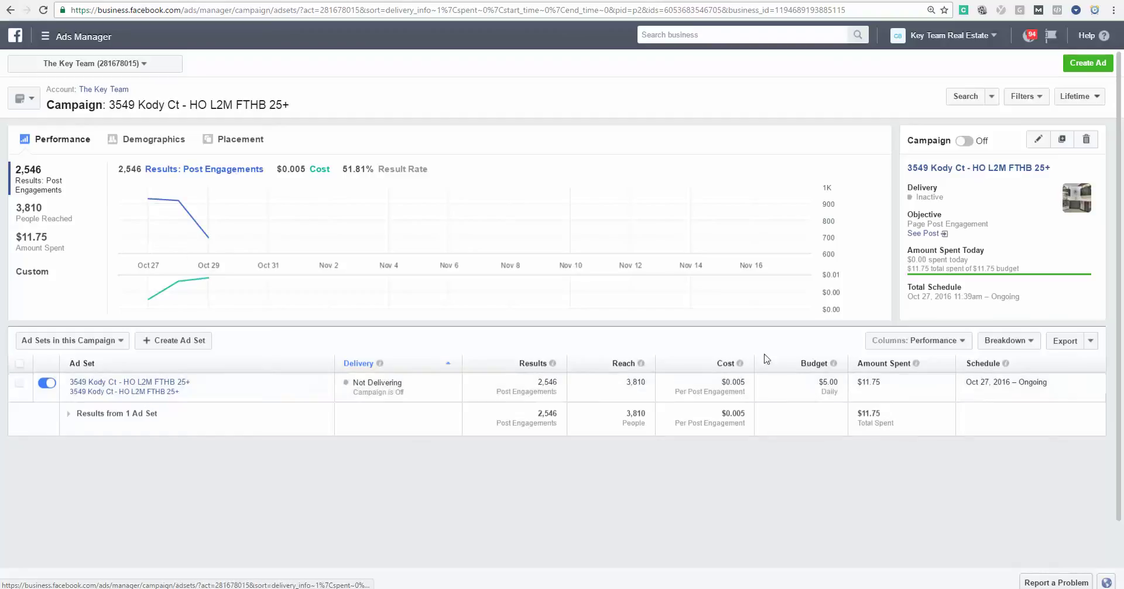
pyautogui.click(168, 388)
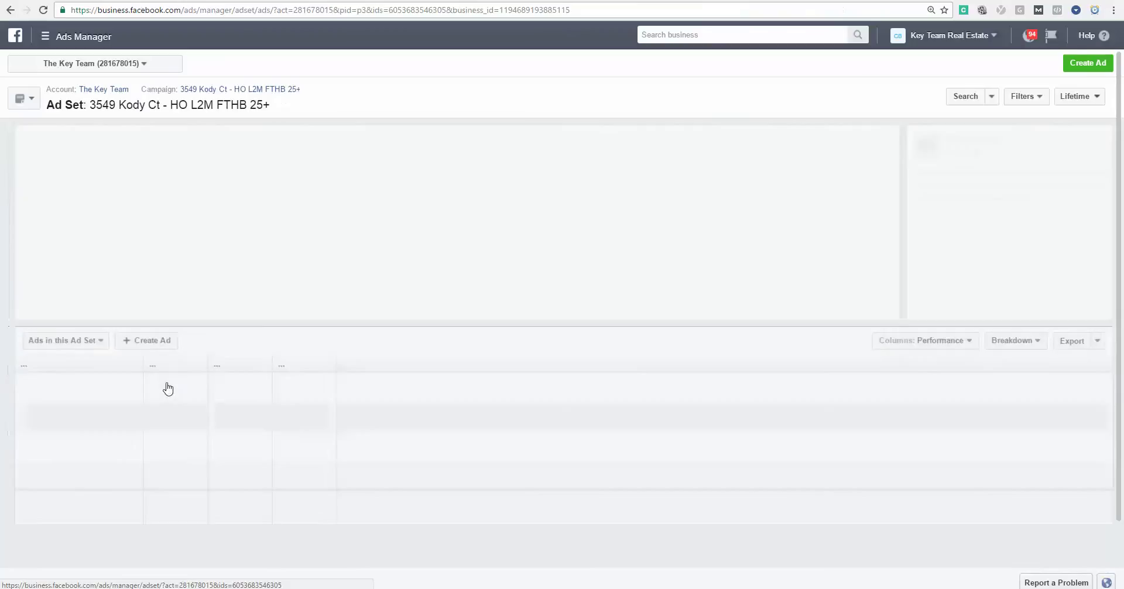
pyautogui.scroll(-2, 937, 281)
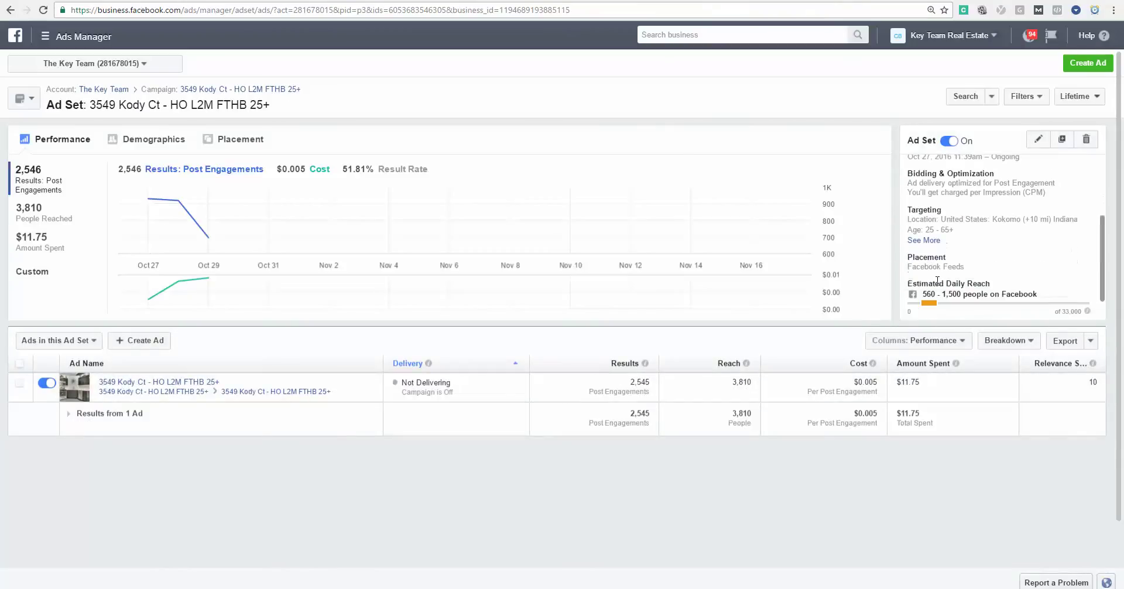
pyautogui.click(931, 240)
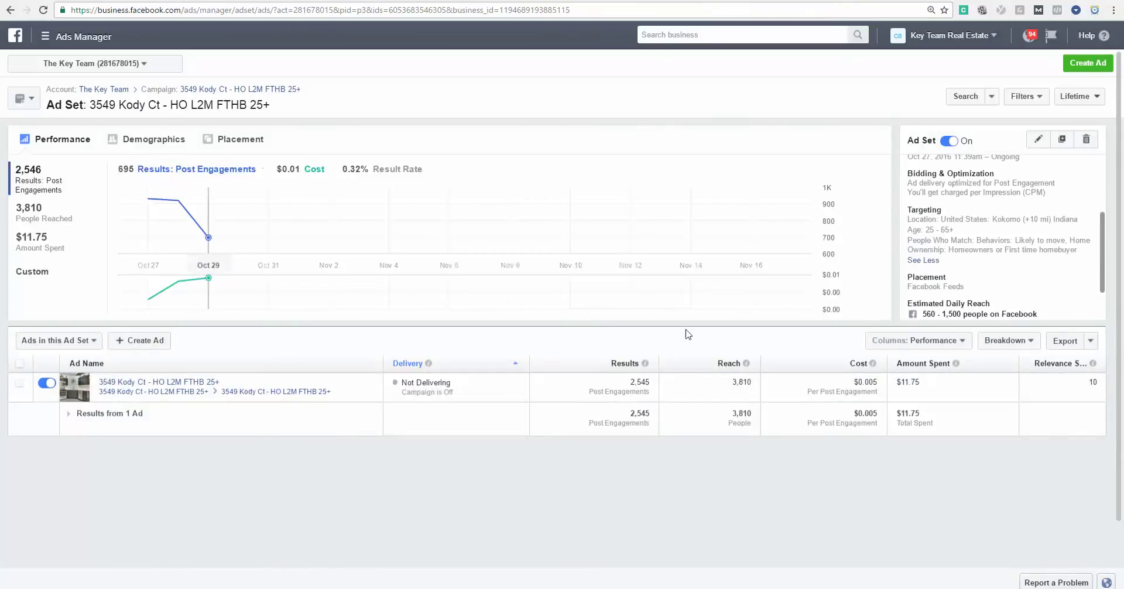
pyautogui.click(1038, 140)
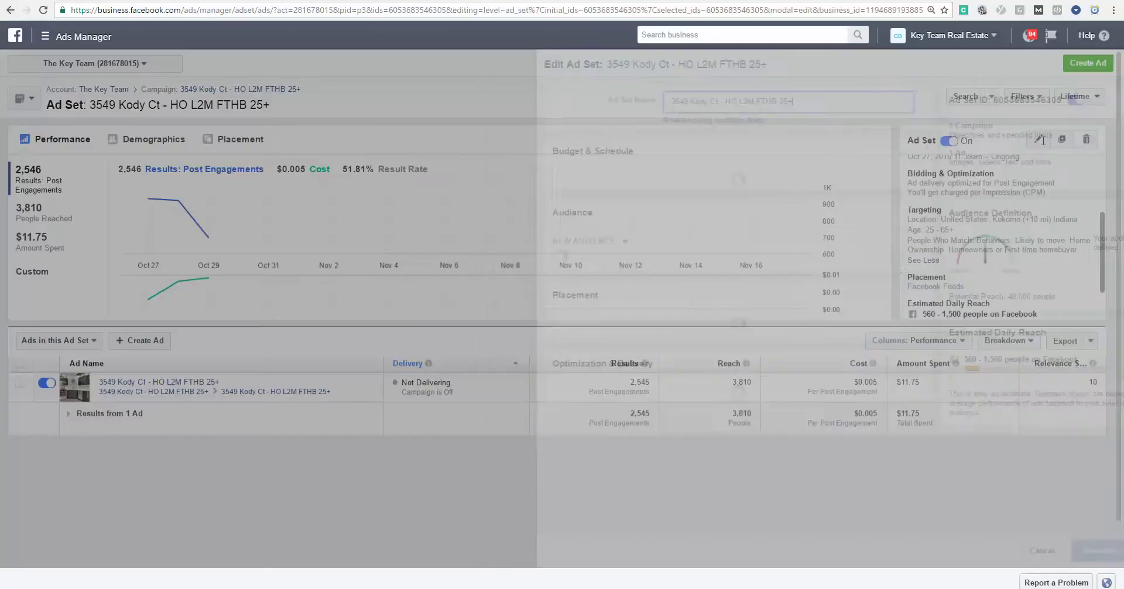
# Review the Kokomo +10 mi, ages 25–65+ audience and its movers, homeowners, first-time buyer interests, then close unchanged.
pyautogui.scroll(-5, 834, 240)
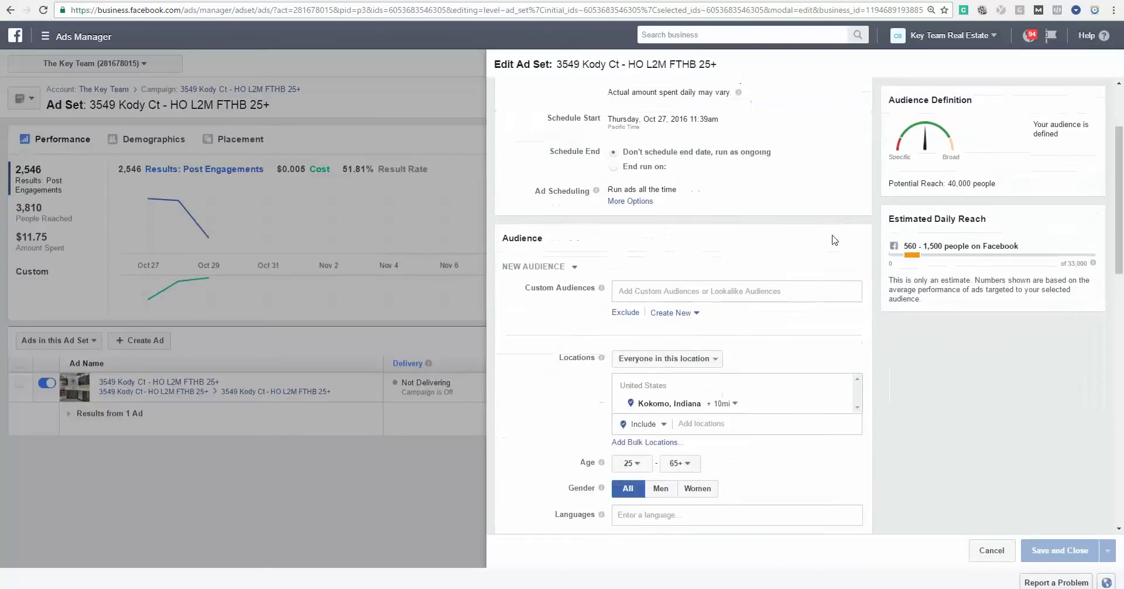
pyautogui.scroll(-3, 975, 355)
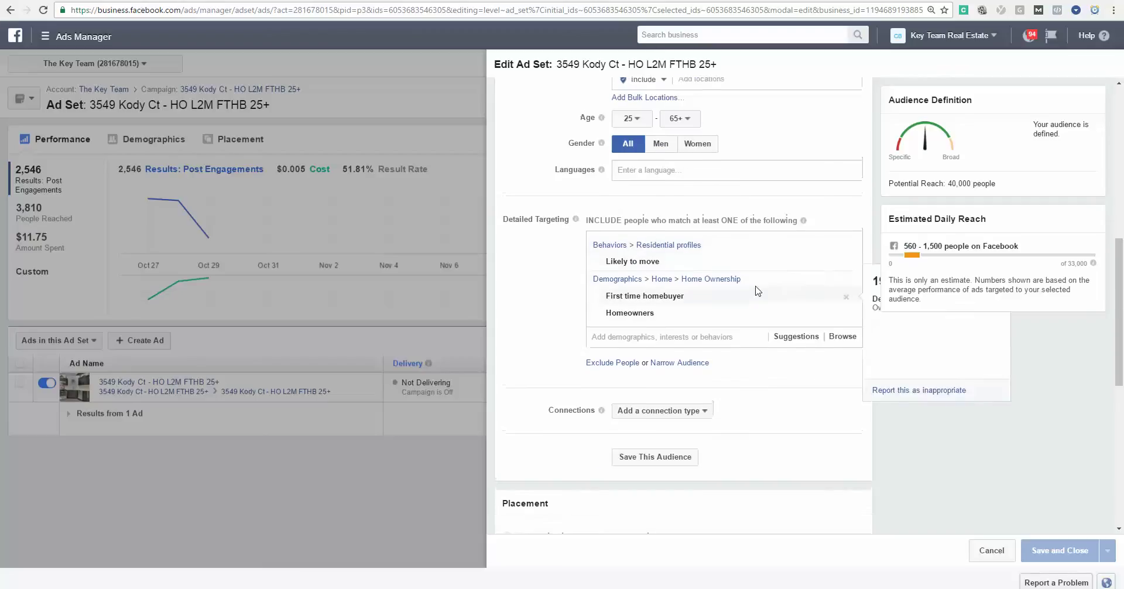
pyautogui.scroll(2, 703, 269)
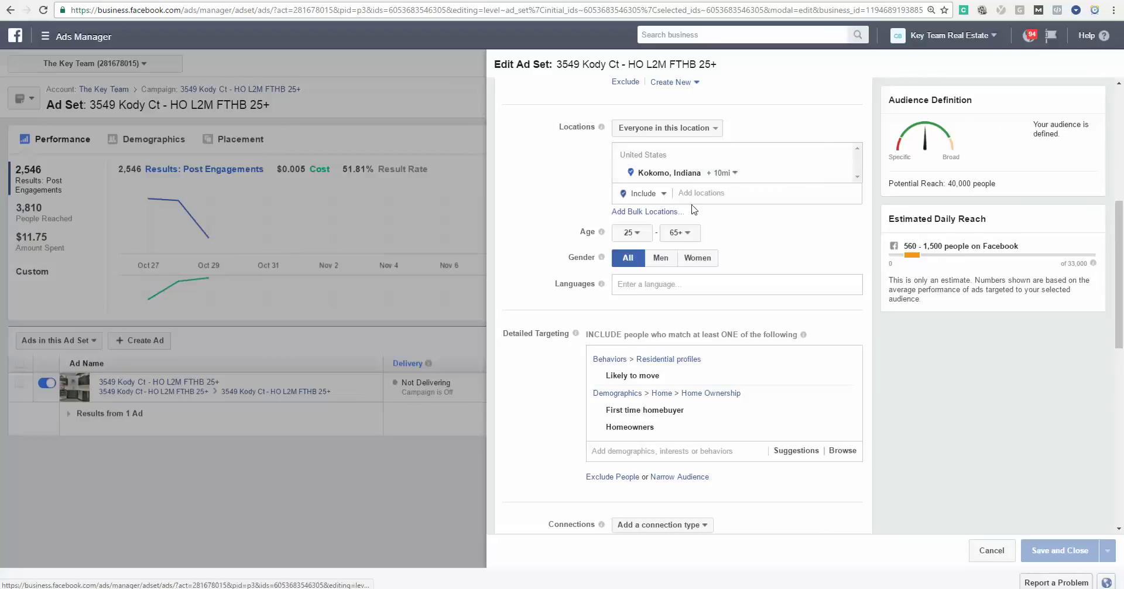
pyautogui.scroll(2, 787, 301)
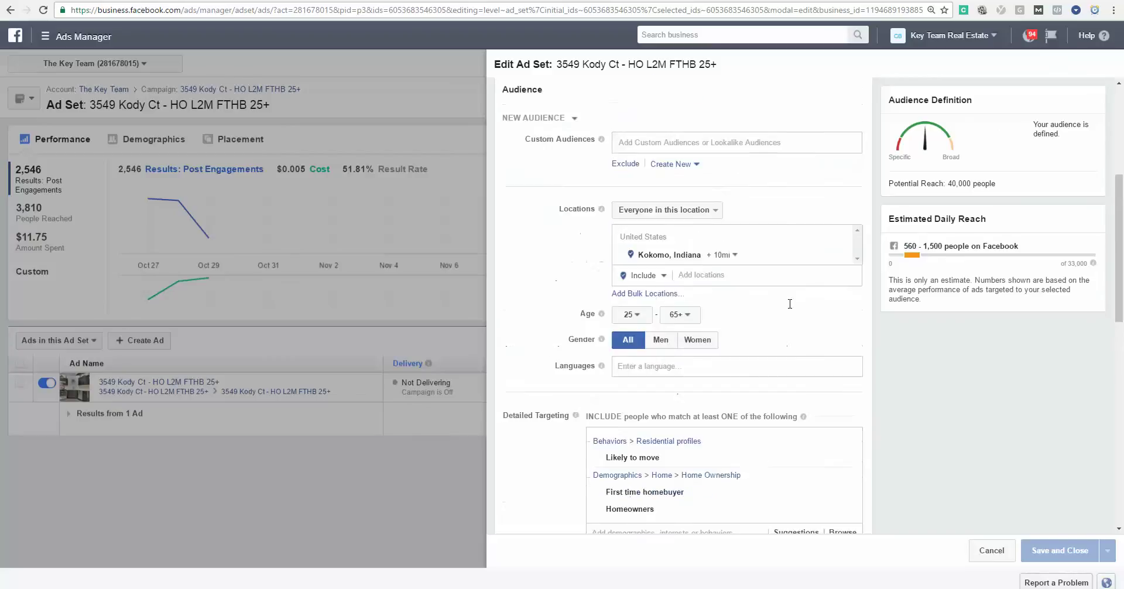
pyautogui.scroll(-5, 790, 304)
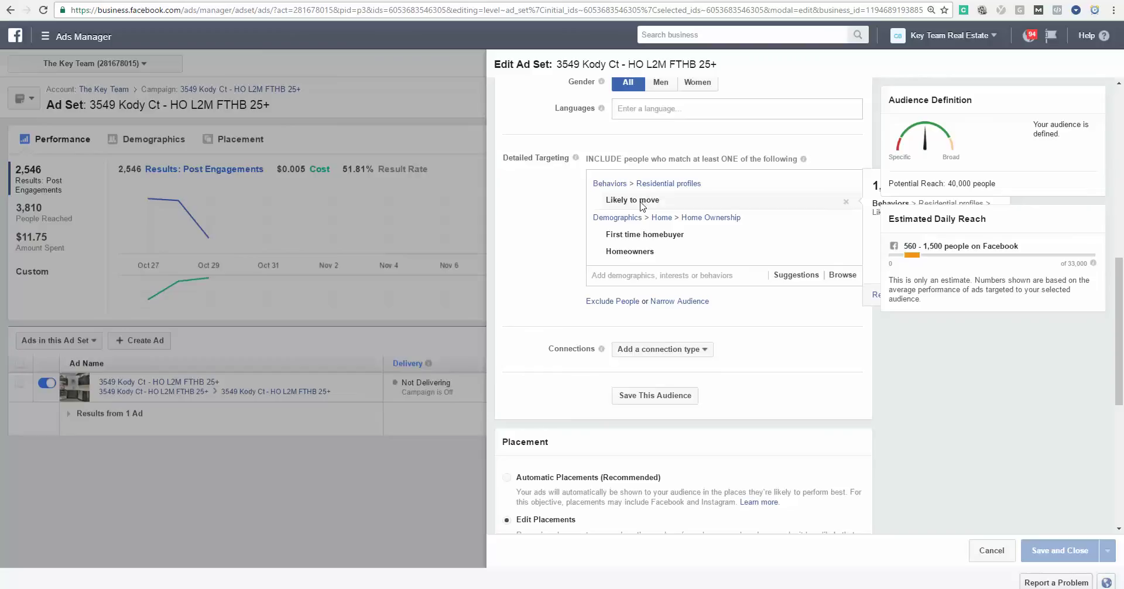
pyautogui.scroll(-2, 687, 275)
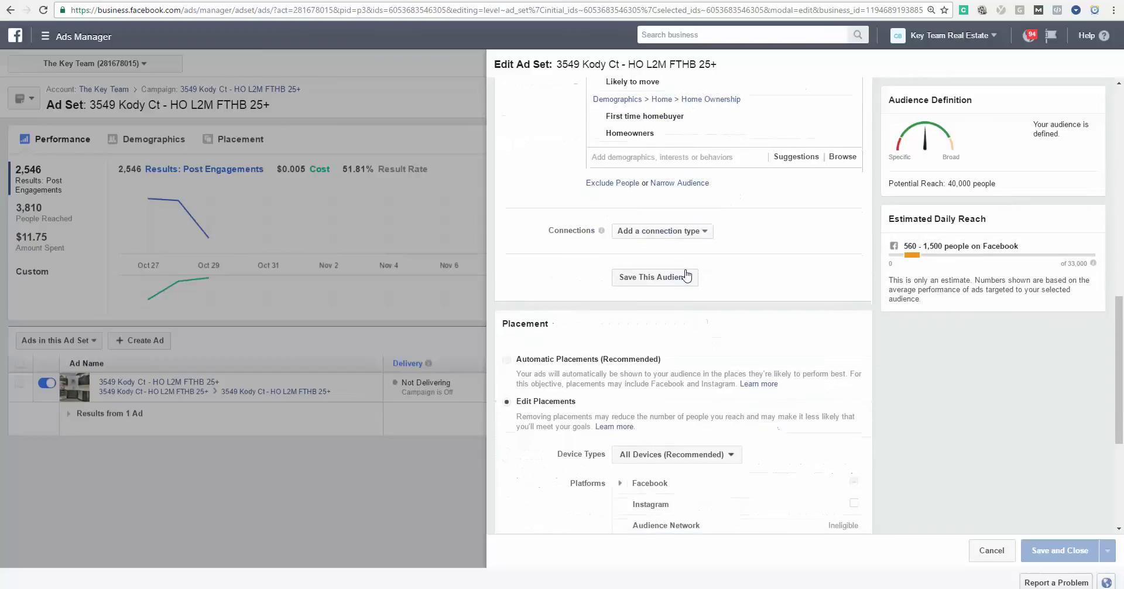
pyautogui.scroll(4, 687, 275)
pyautogui.moveTo(674, 319)
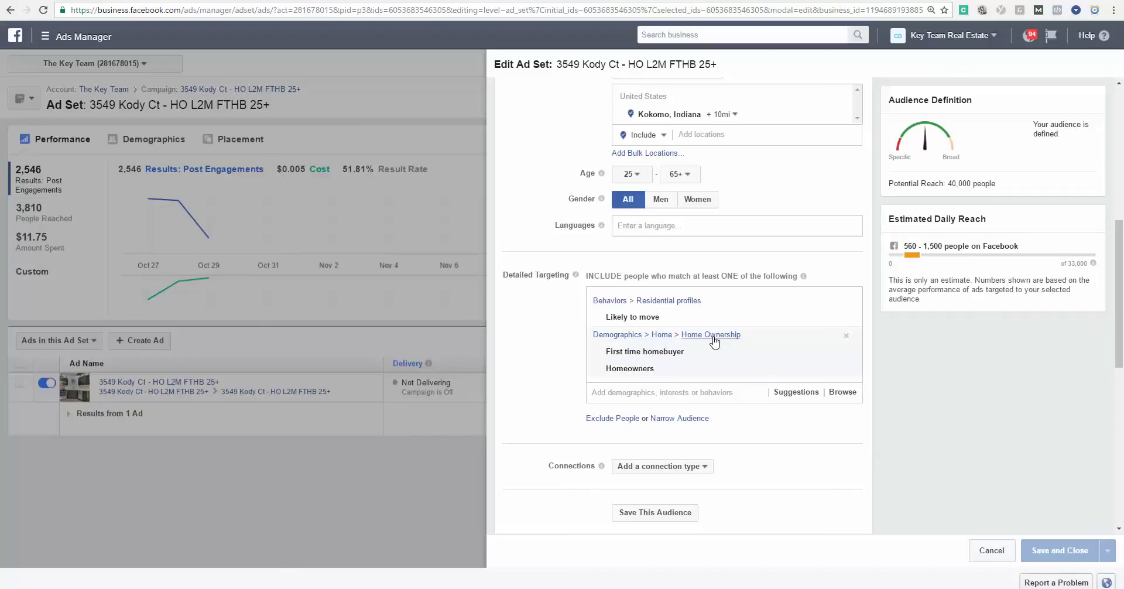
pyautogui.moveTo(644, 356)
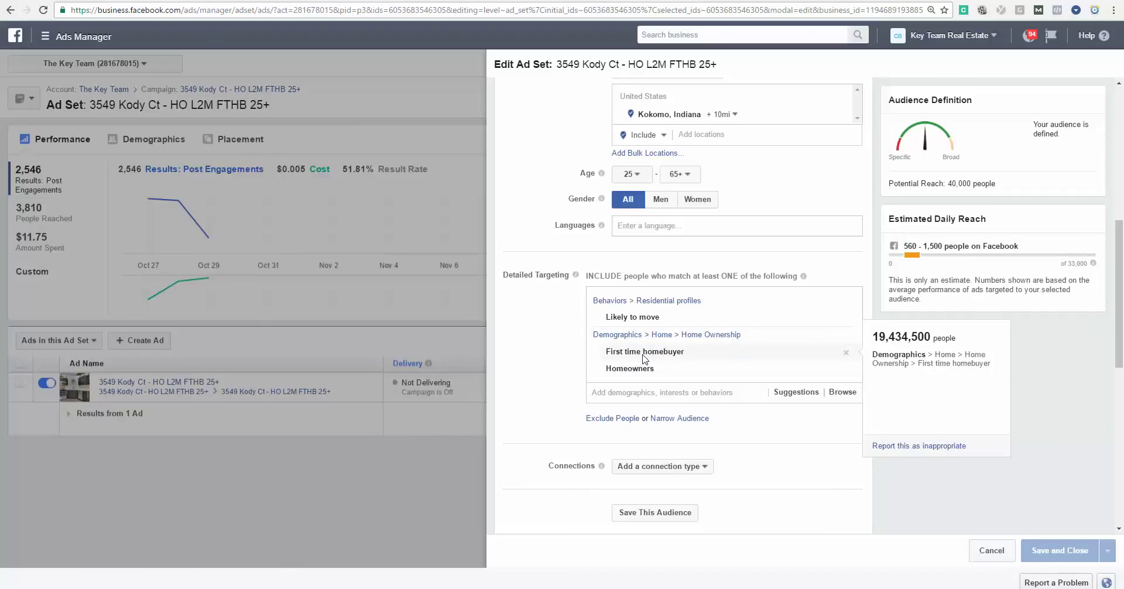
pyautogui.moveTo(637, 374)
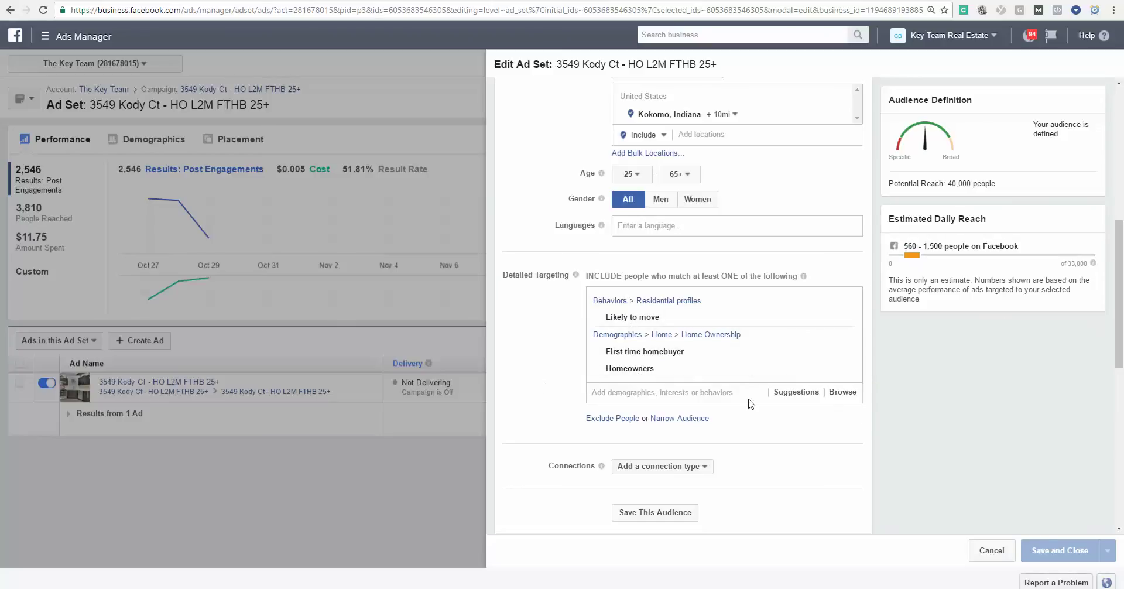
pyautogui.scroll(7, 867, 404)
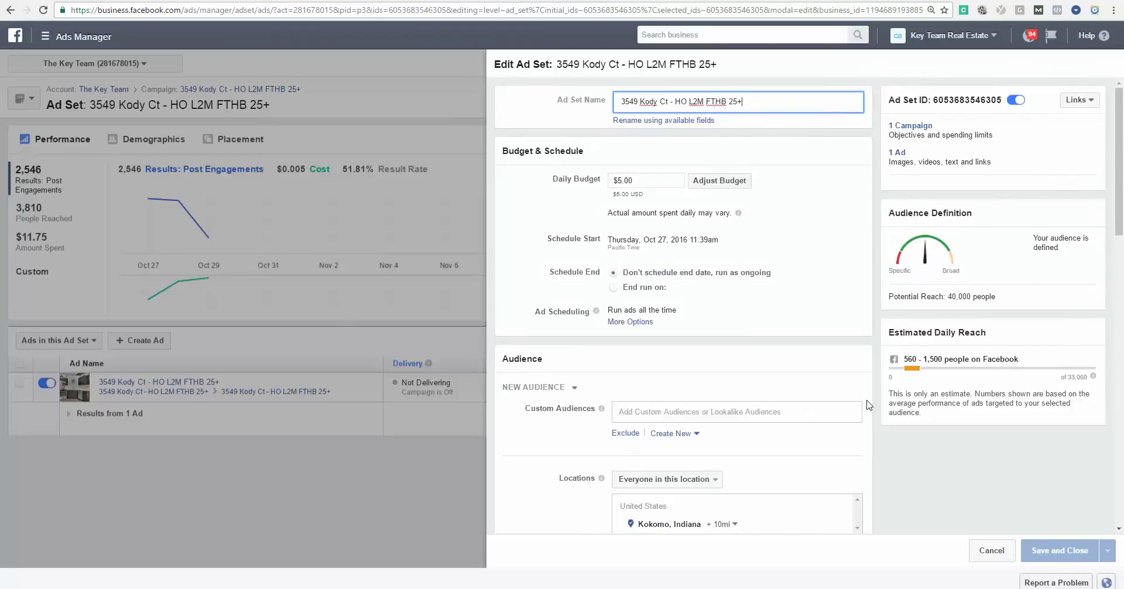
pyautogui.click(386, 481)
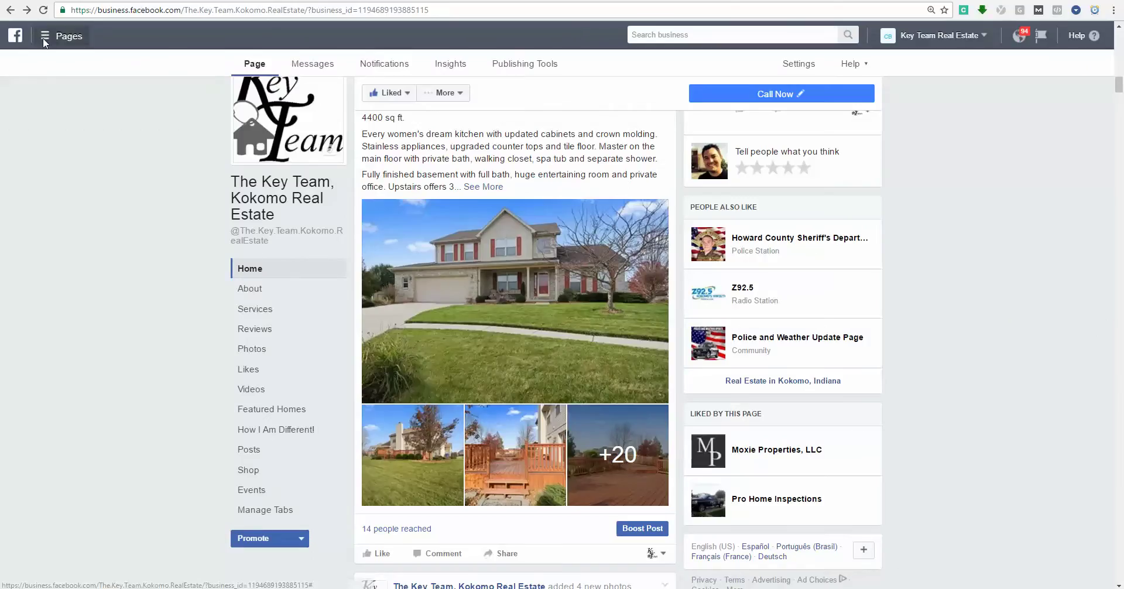
# Return to the Ads Manager campaign list through the business tools menu.
pyautogui.rightClick(44, 38)
pyautogui.click(44, 36)
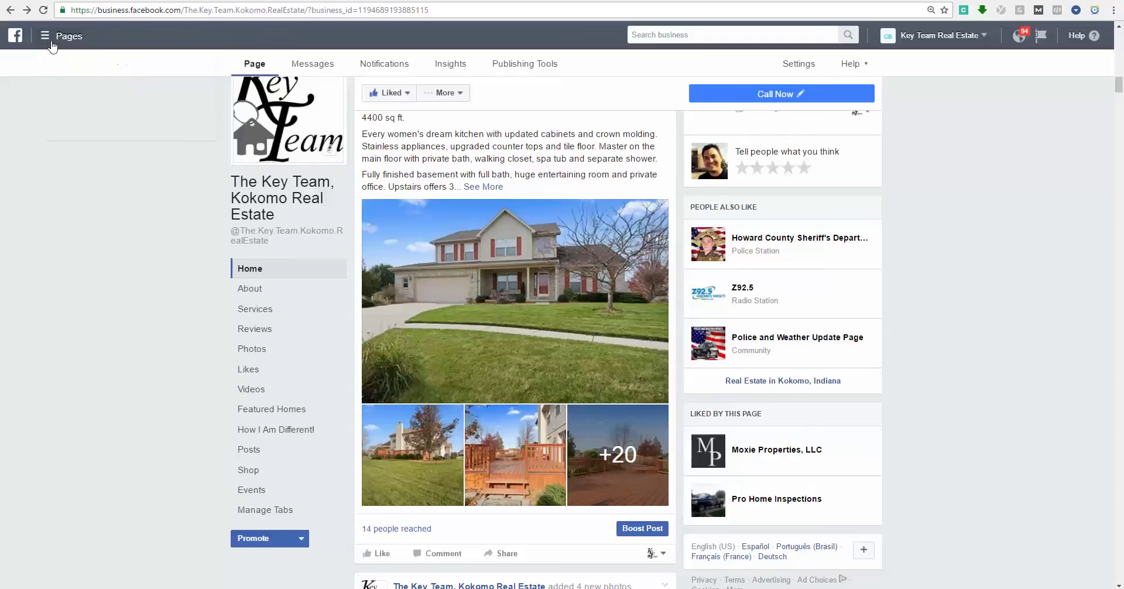
pyautogui.click(45, 36)
pyautogui.click(37, 126)
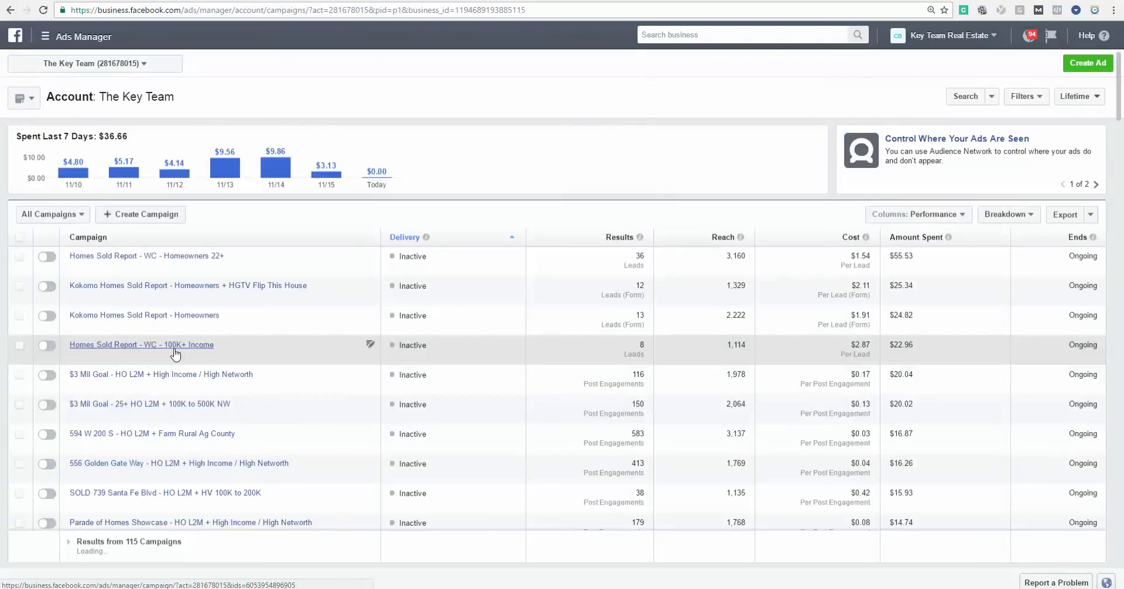
pyautogui.scroll(-1, 175, 352)
pyautogui.scroll(-2, 174, 354)
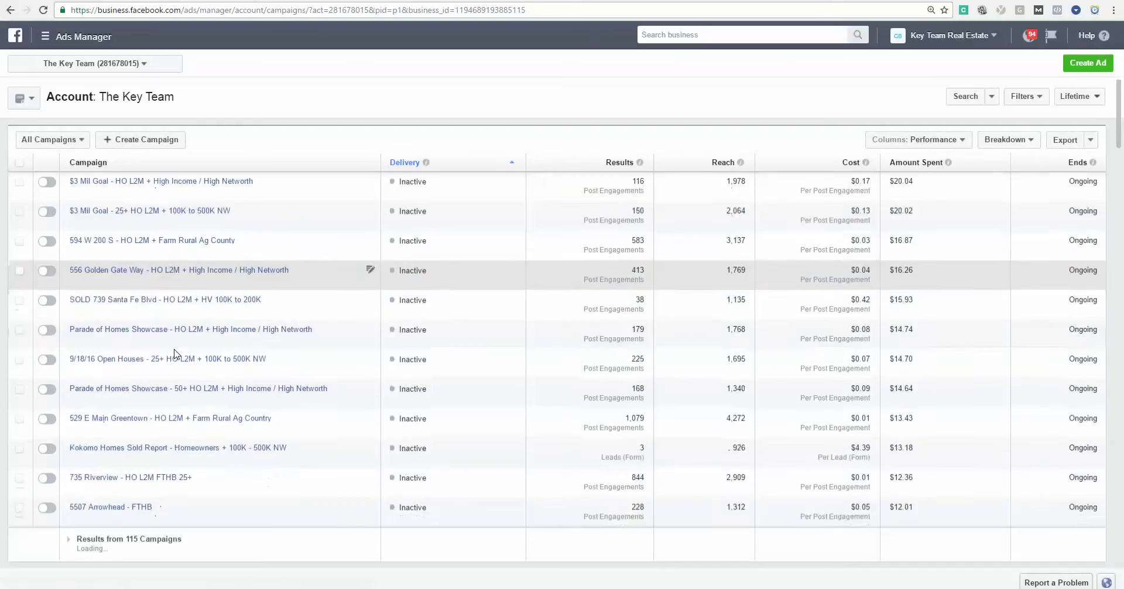
pyautogui.scroll(-1, 173, 353)
pyautogui.scroll(-4, 174, 354)
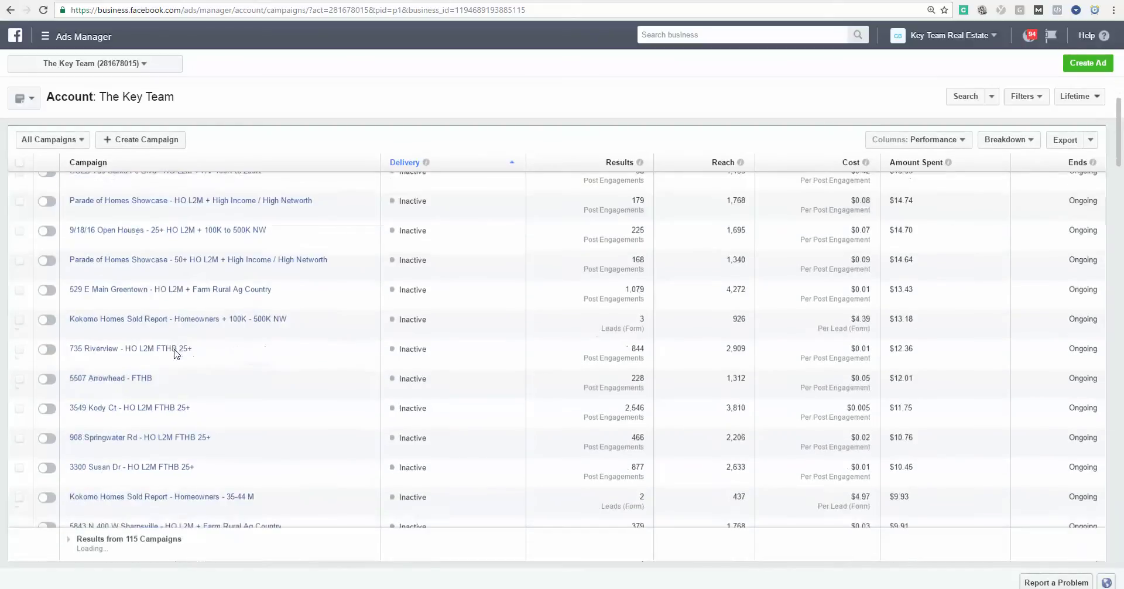
pyautogui.scroll(-2, 174, 353)
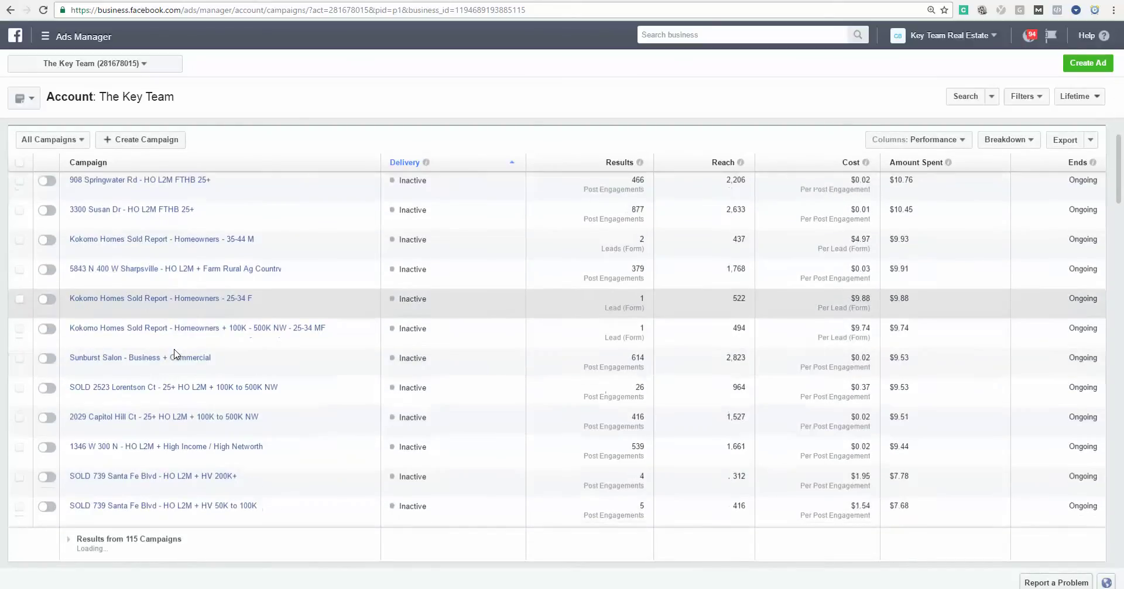
pyautogui.scroll(-1, 174, 354)
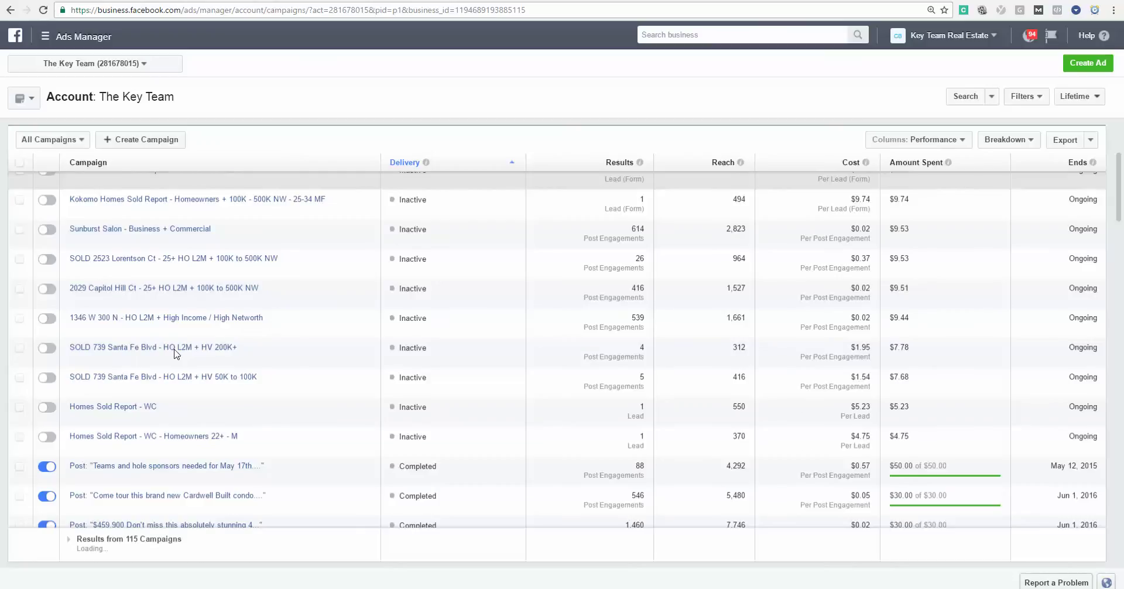
pyautogui.scroll(1, 174, 353)
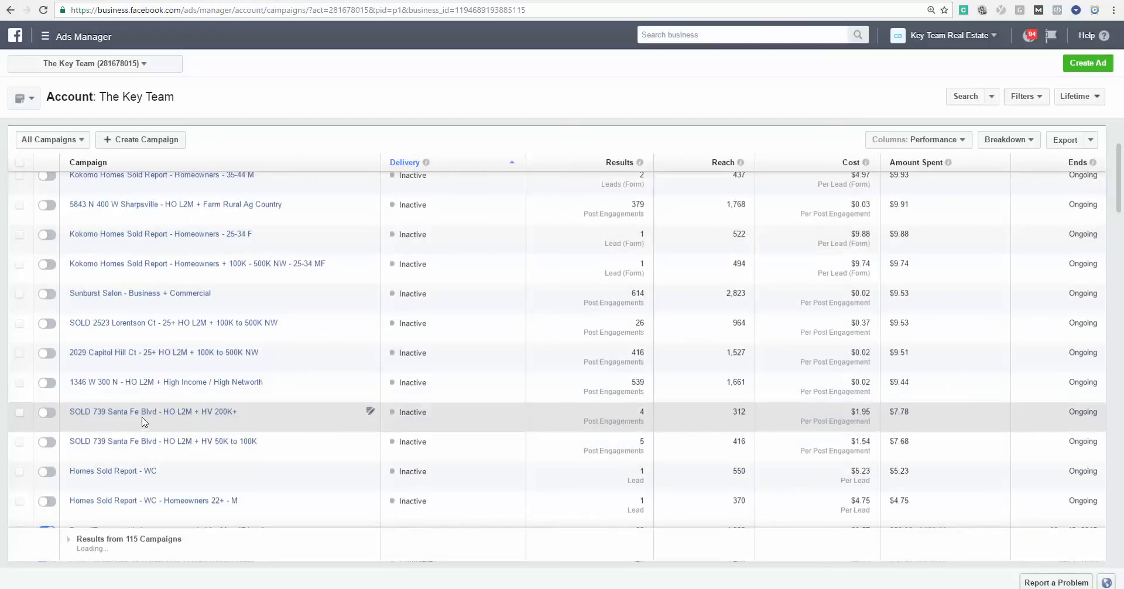
pyautogui.scroll(1, 145, 421)
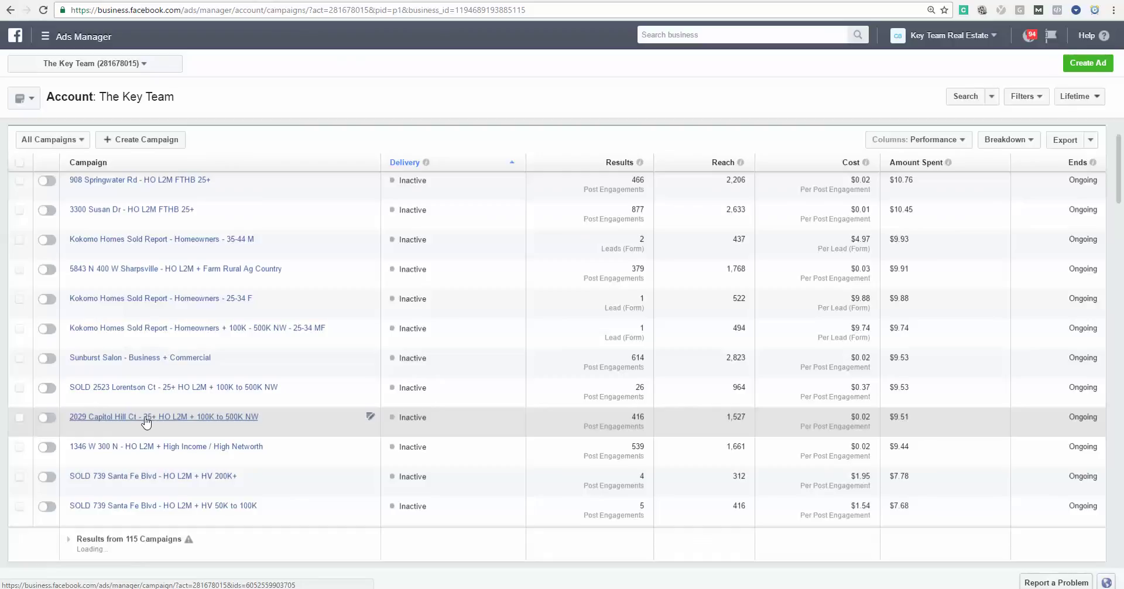
pyautogui.click(186, 424)
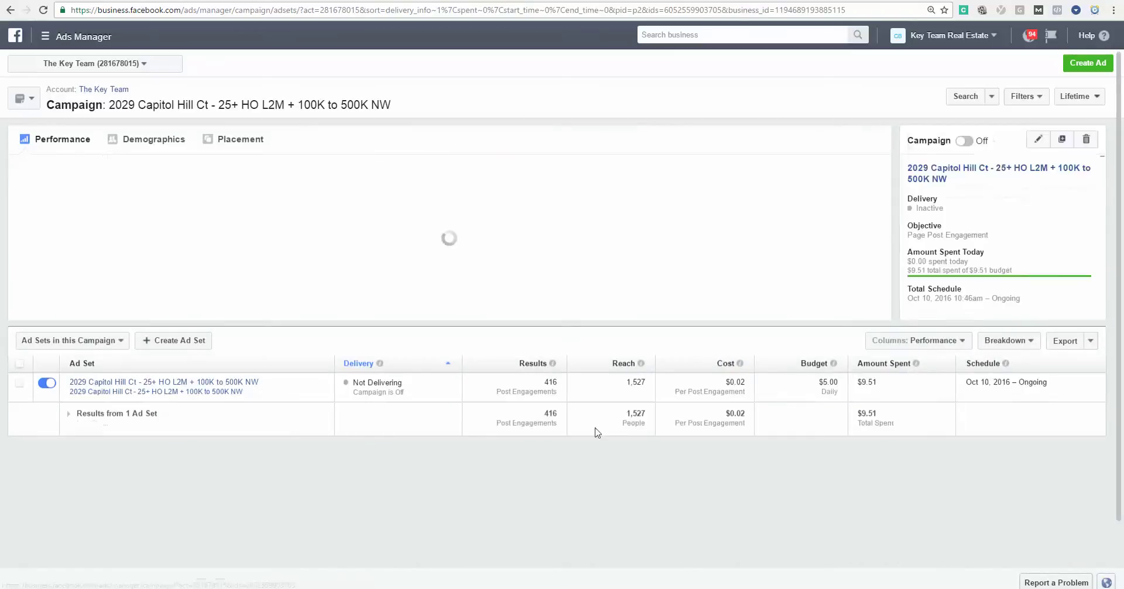
pyautogui.click(1032, 148)
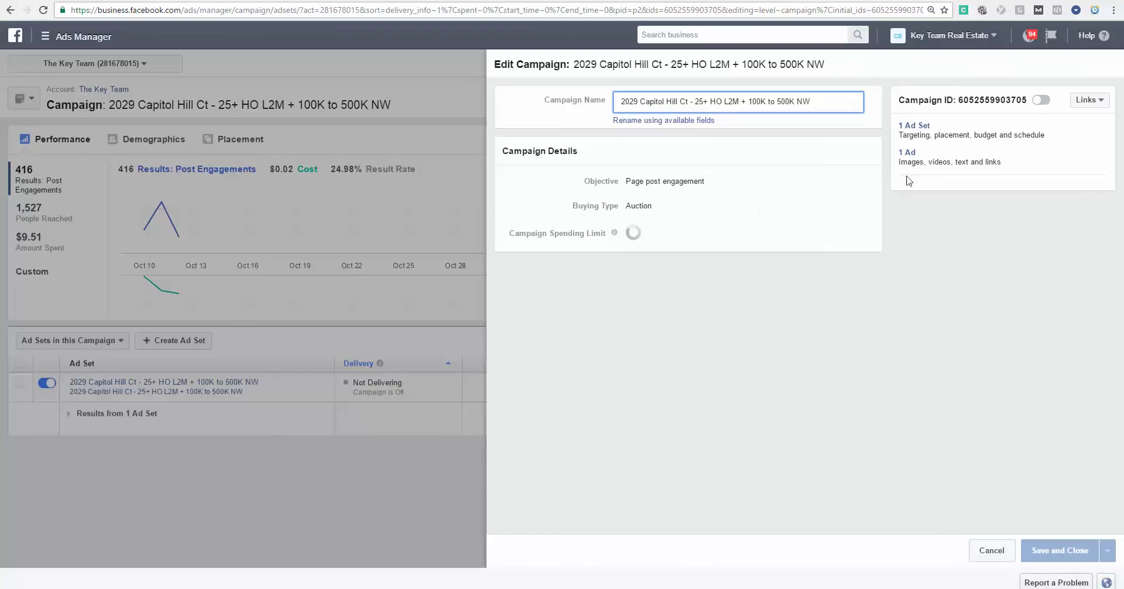
pyautogui.click(908, 125)
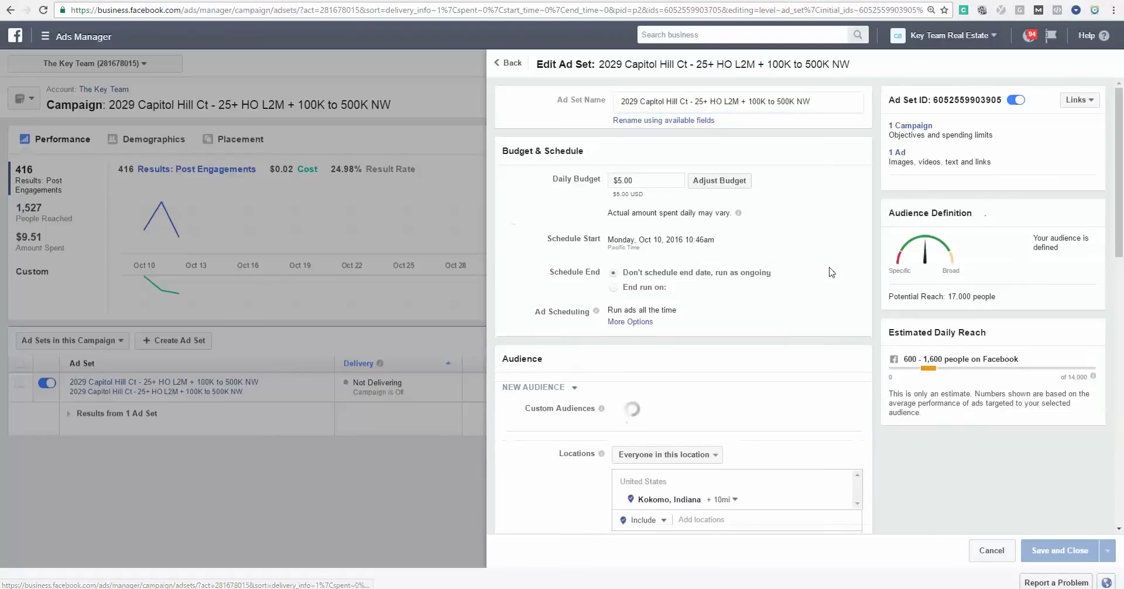
pyautogui.scroll(-9, 830, 268)
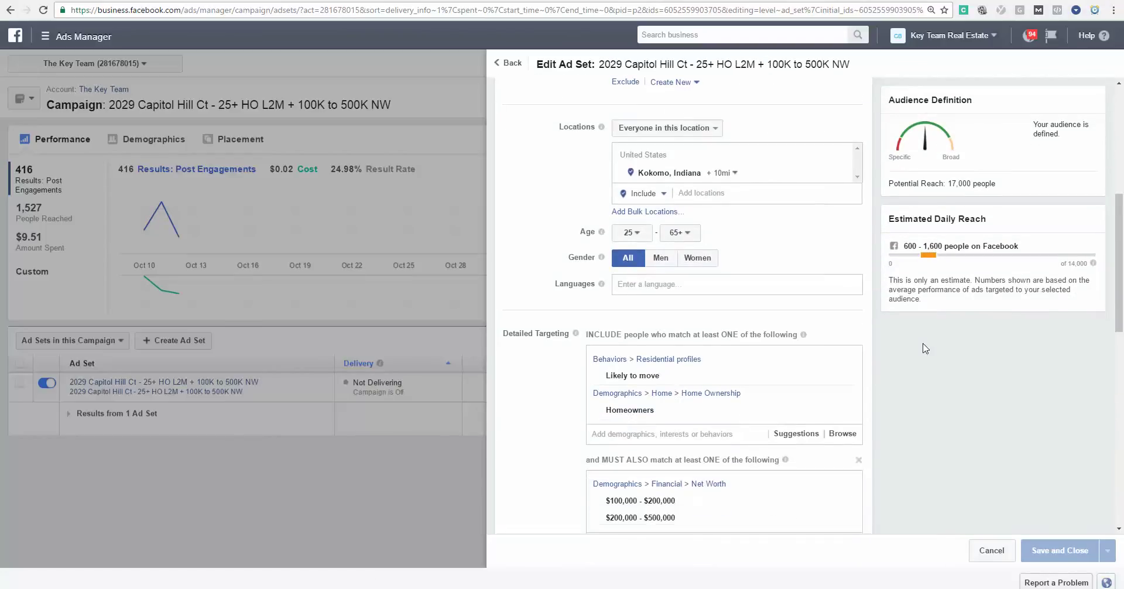
pyautogui.scroll(6, 923, 347)
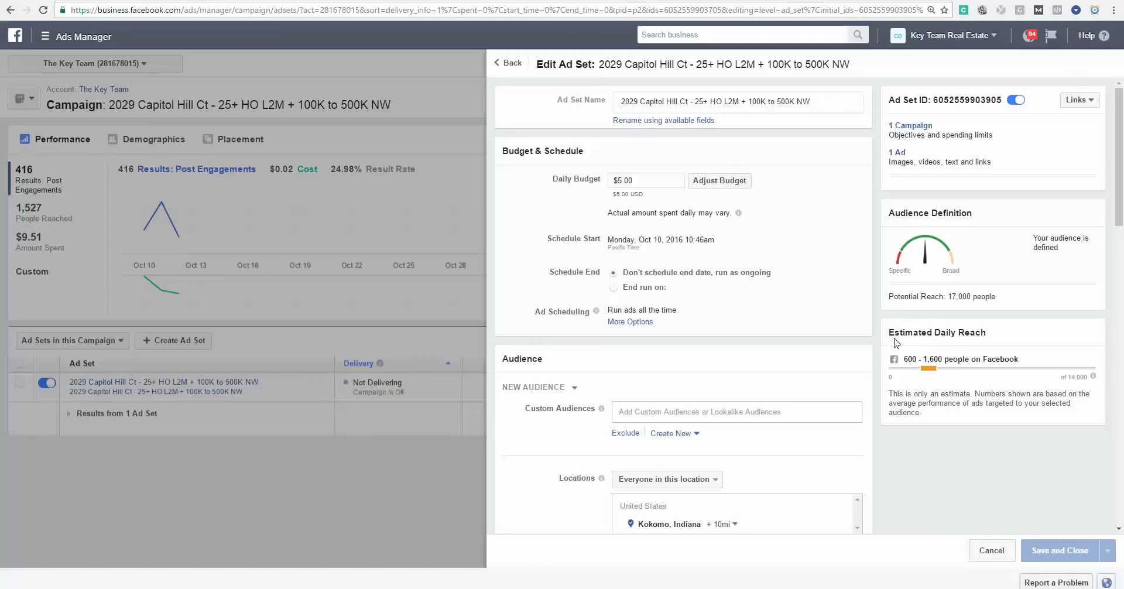
pyautogui.scroll(-4, 894, 343)
pyautogui.scroll(-2, 894, 343)
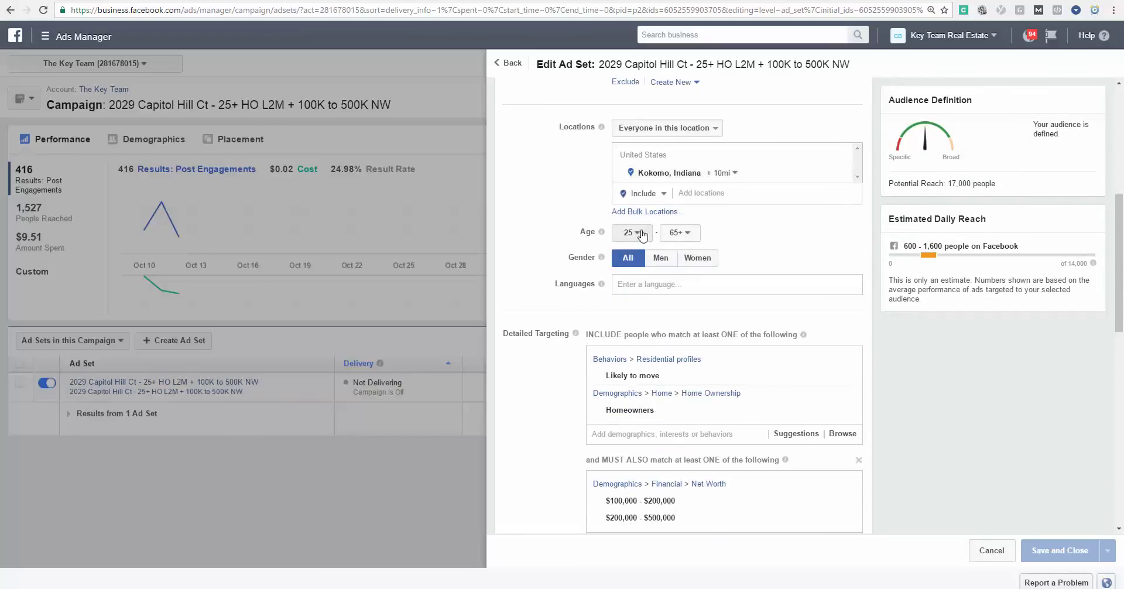
pyautogui.scroll(-2, 912, 413)
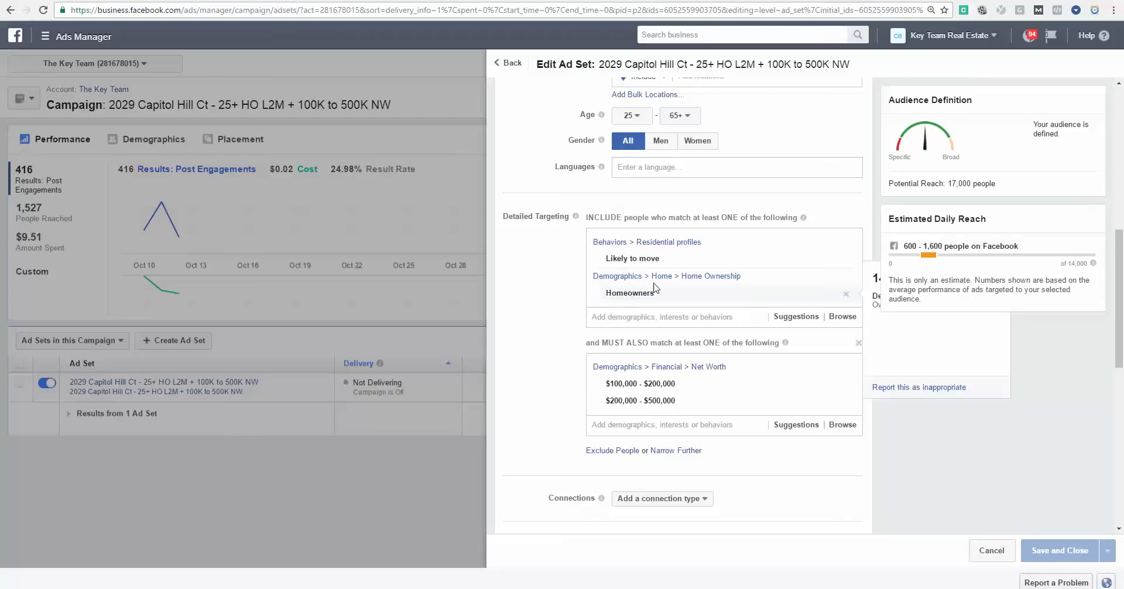
pyautogui.moveTo(728, 251)
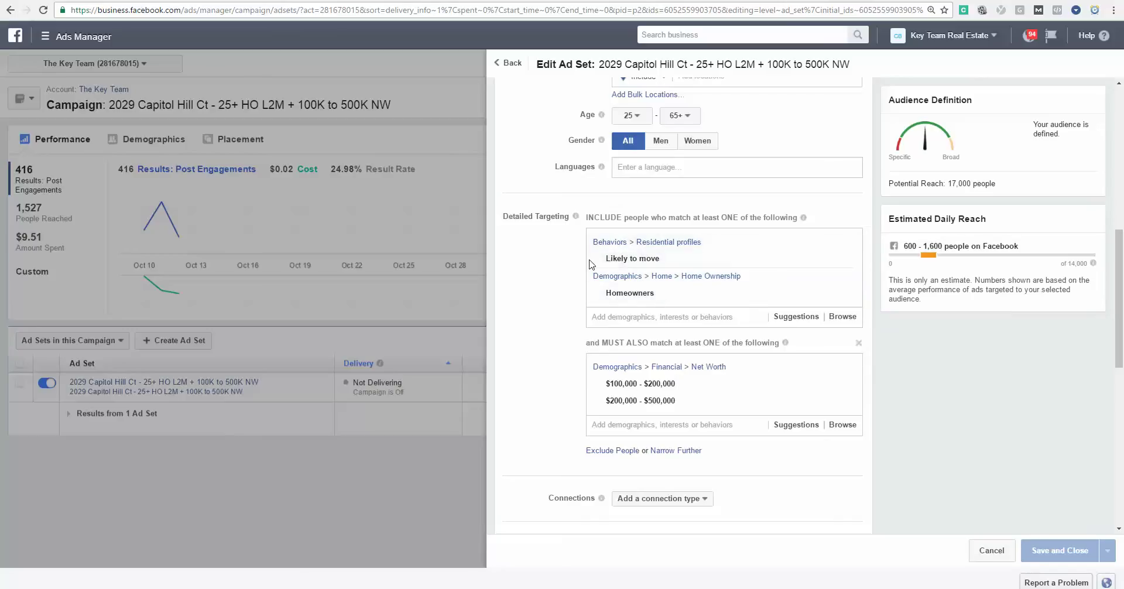
# Highlight the must-also-match targeting condition and the Potential Reach figure.
pyautogui.moveTo(634, 294)
pyautogui.moveTo(588, 343); pyautogui.dragTo(748, 343)
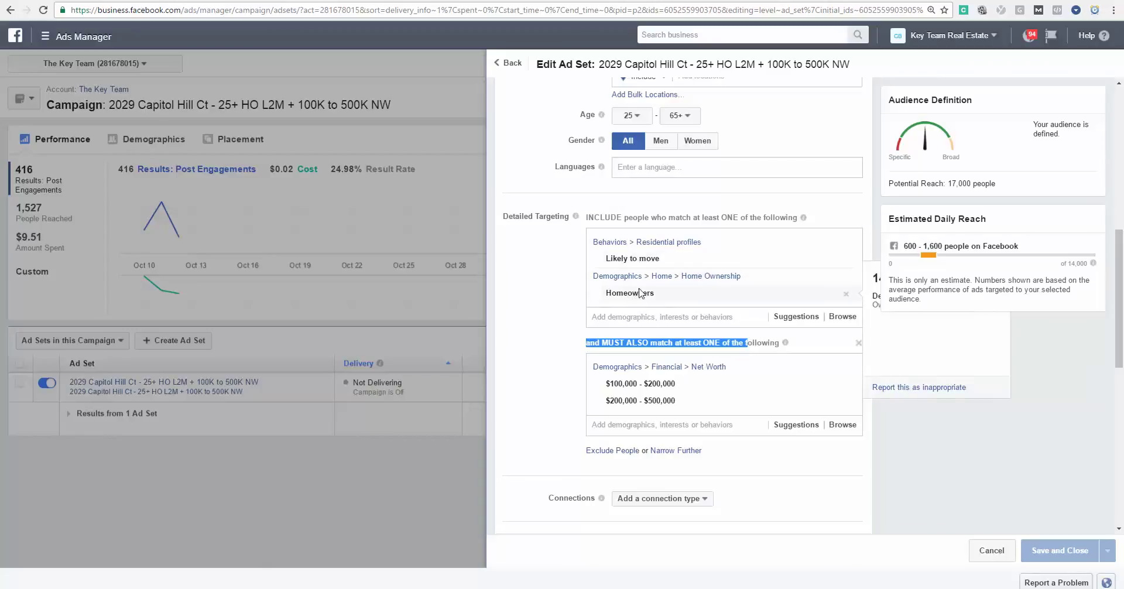
pyautogui.moveTo(682, 389)
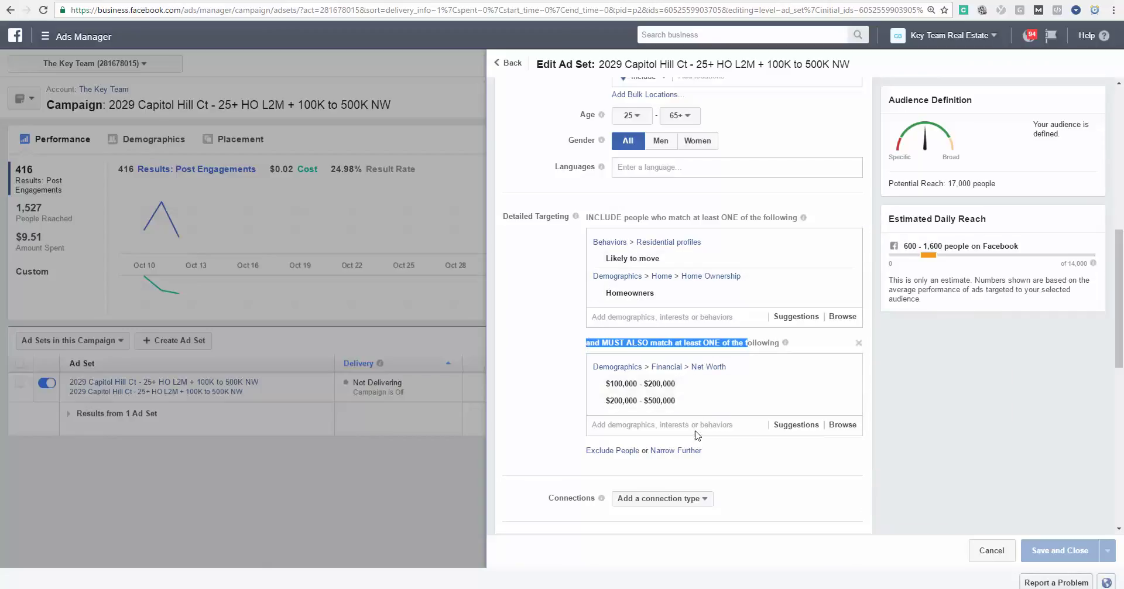
pyautogui.moveTo(649, 385)
pyautogui.scroll(1, 662, 185)
pyautogui.scroll(-1, 658, 180)
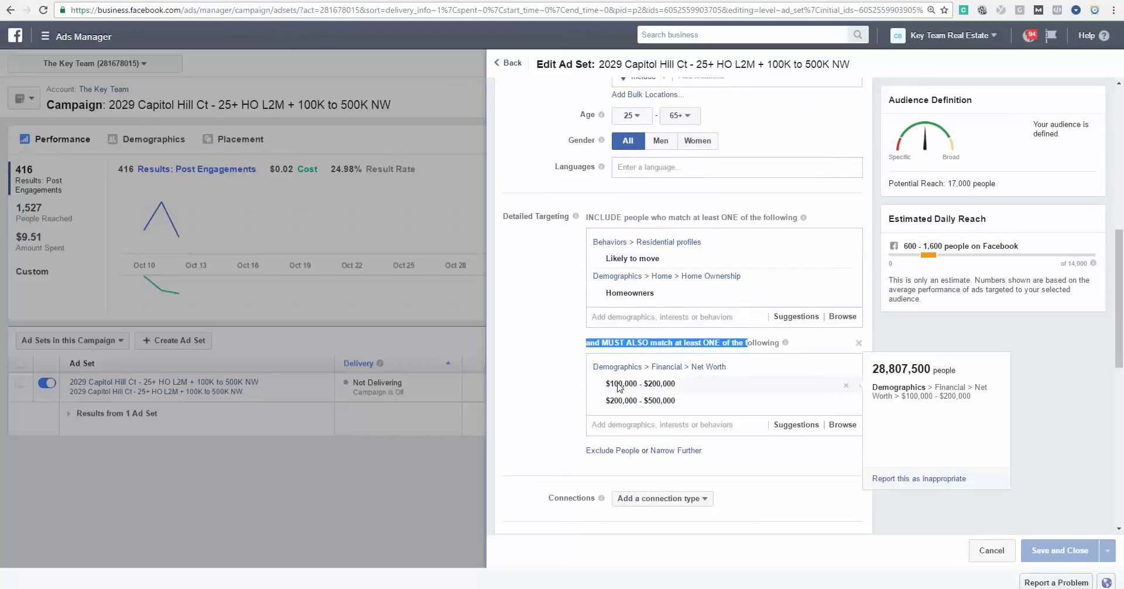
pyautogui.moveTo(661, 405)
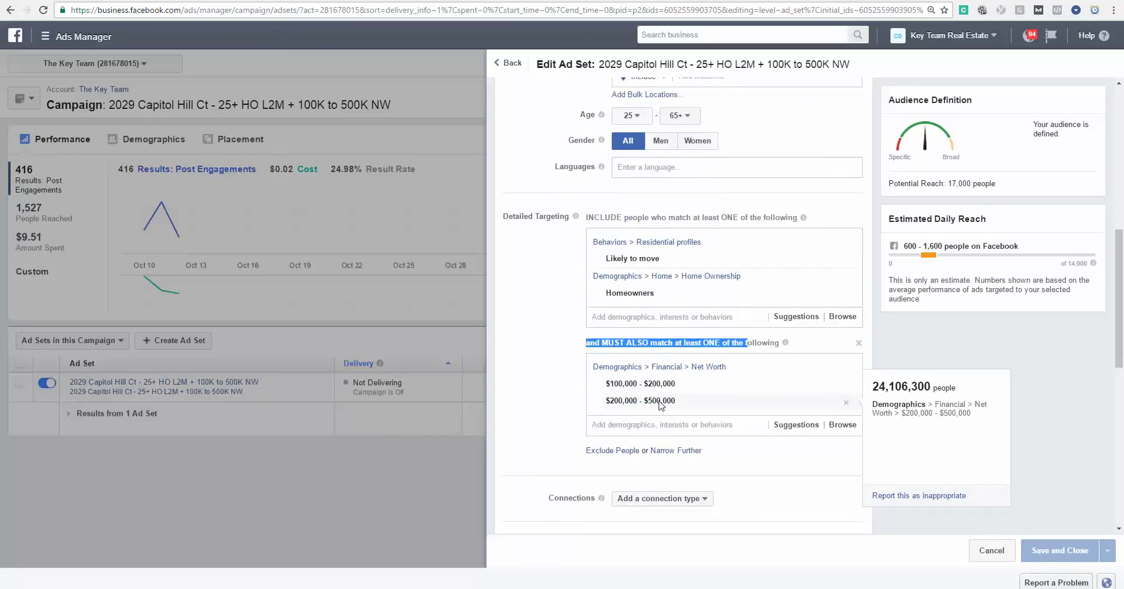
pyautogui.moveTo(952, 184); pyautogui.dragTo(996, 182)
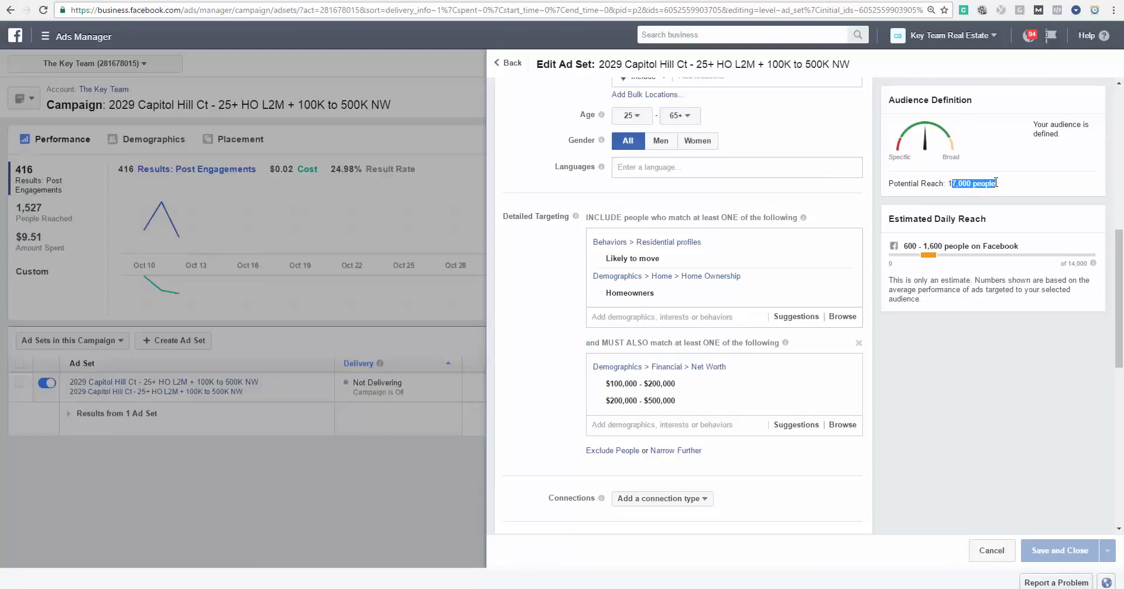
pyautogui.click(997, 185)
# Scroll through the ad set form and close it without saving.
pyautogui.scroll(5, 843, 379)
pyautogui.scroll(3, 841, 385)
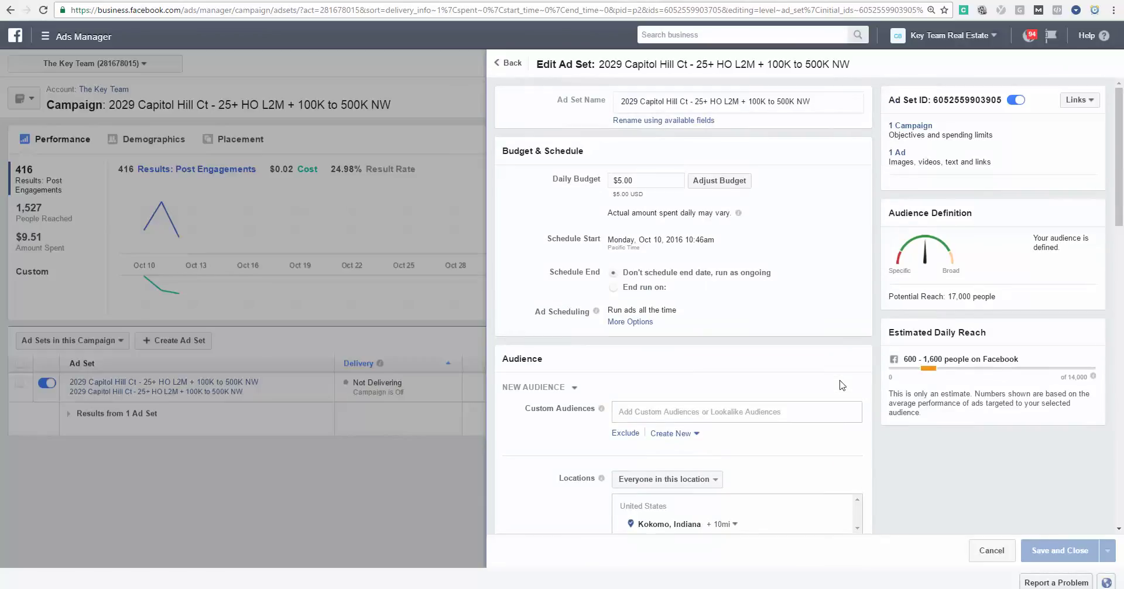
pyautogui.scroll(-2, 843, 385)
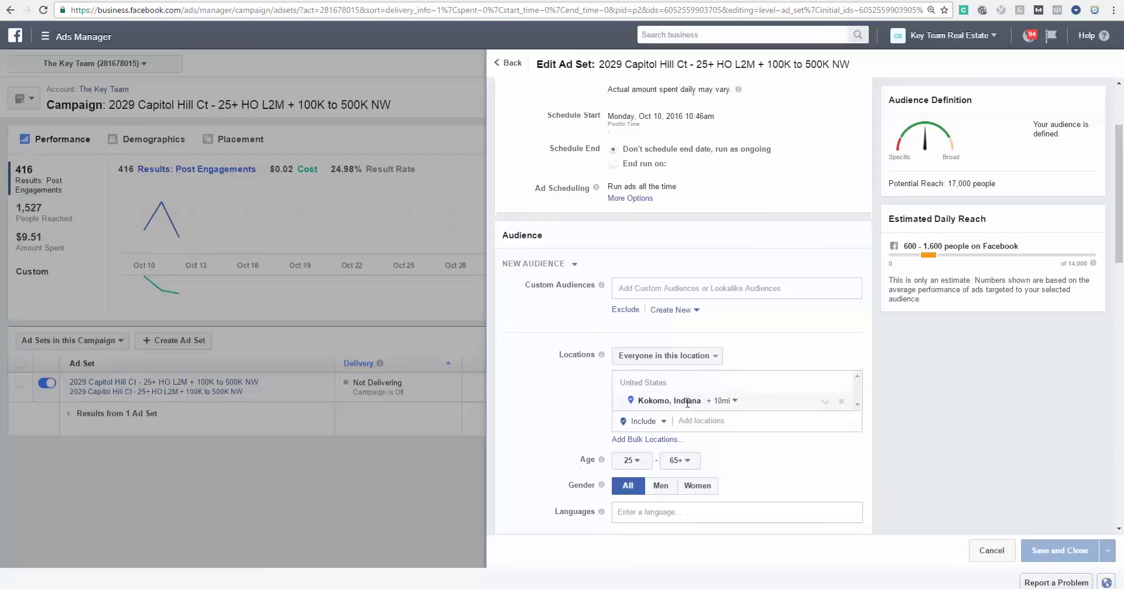
pyautogui.scroll(-5, 688, 402)
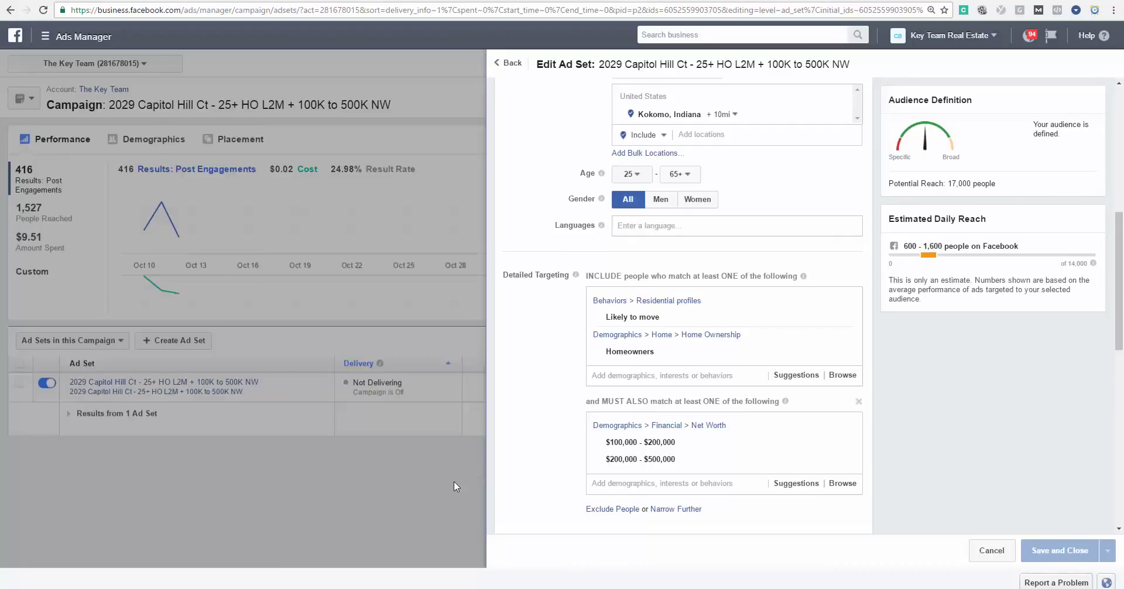
pyautogui.click(455, 481)
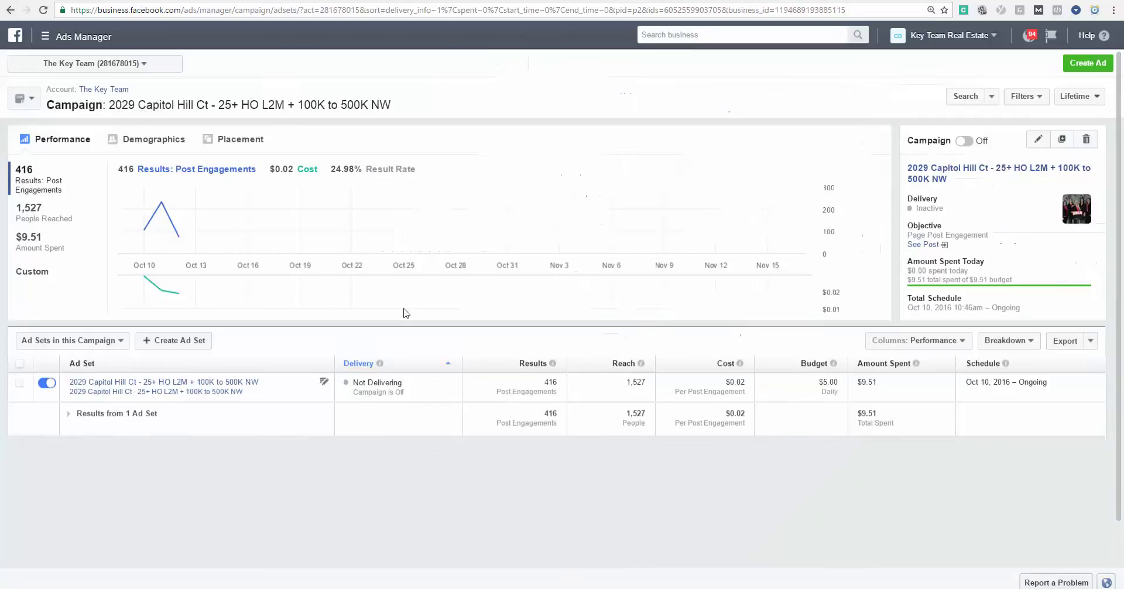
pyautogui.click(10, 10)
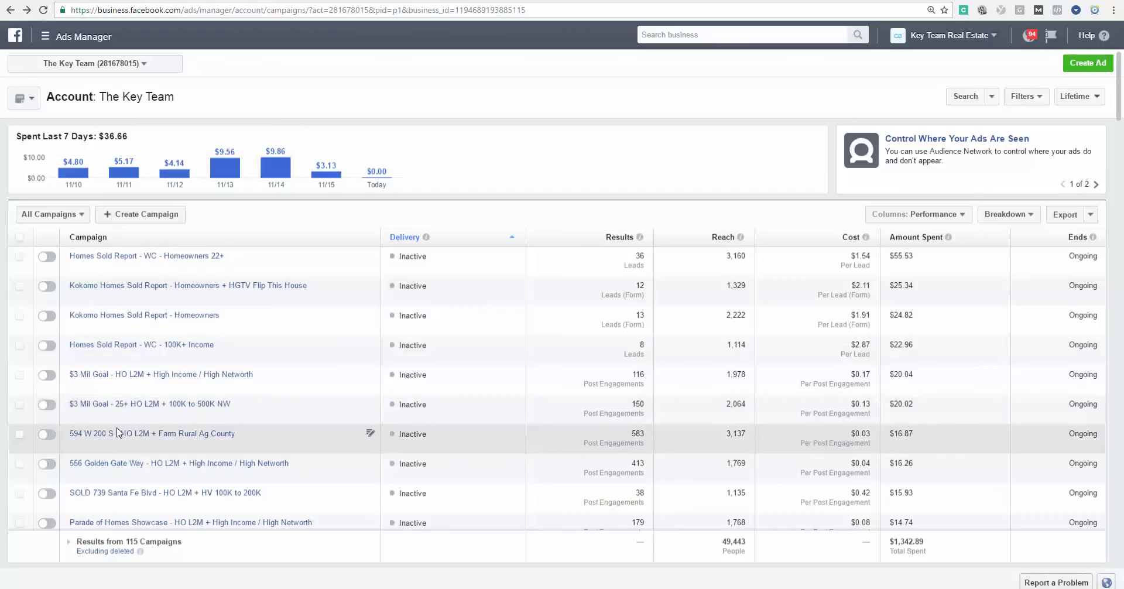
pyautogui.click(116, 433)
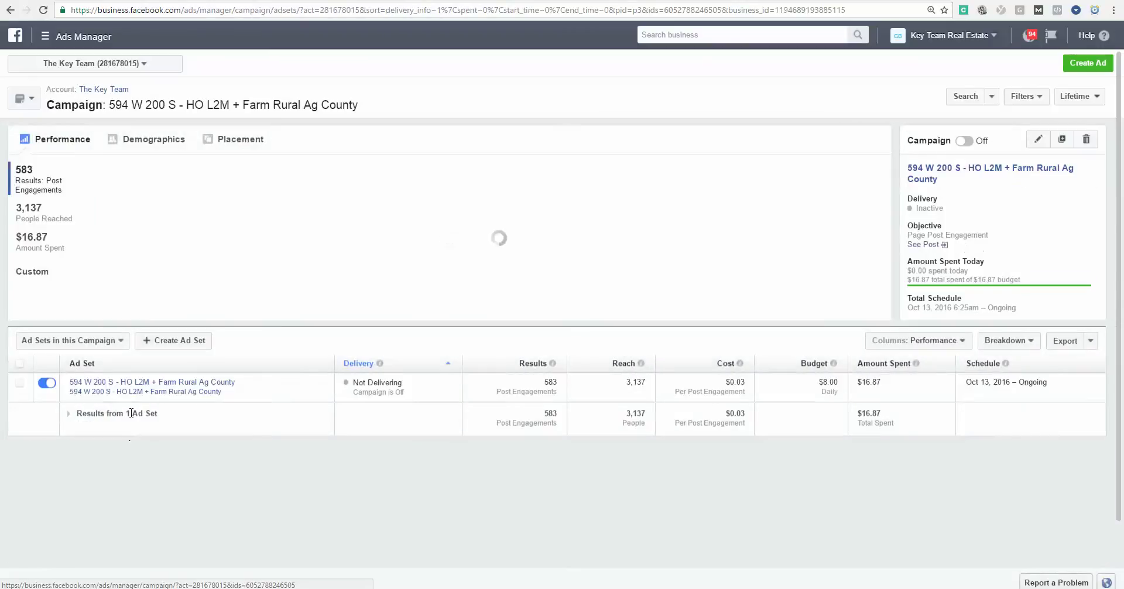
pyautogui.click(925, 245)
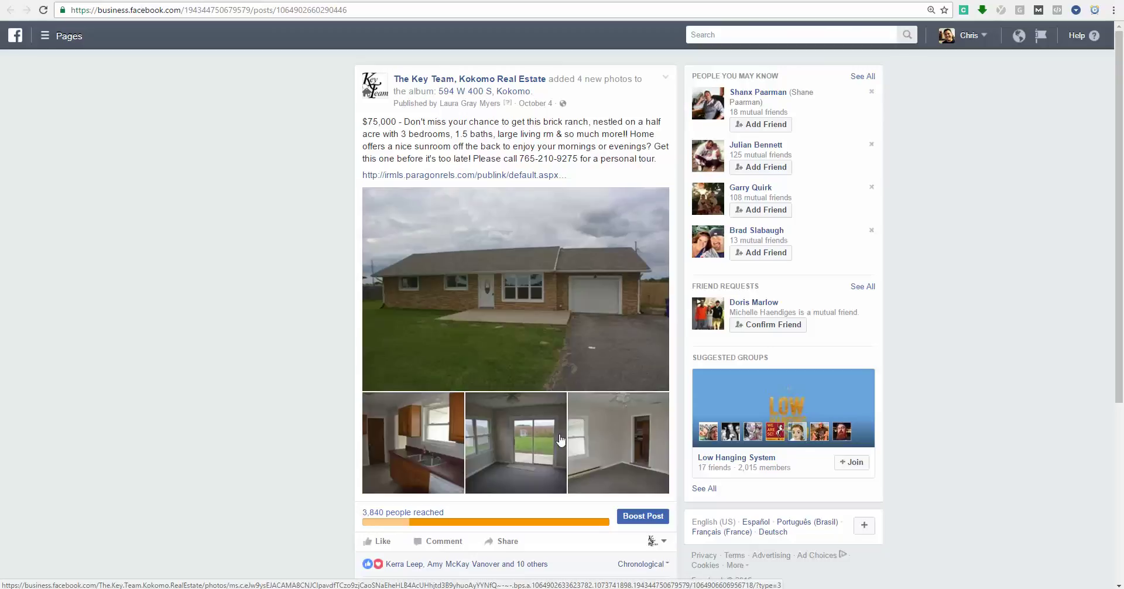
pyautogui.click(540, 438)
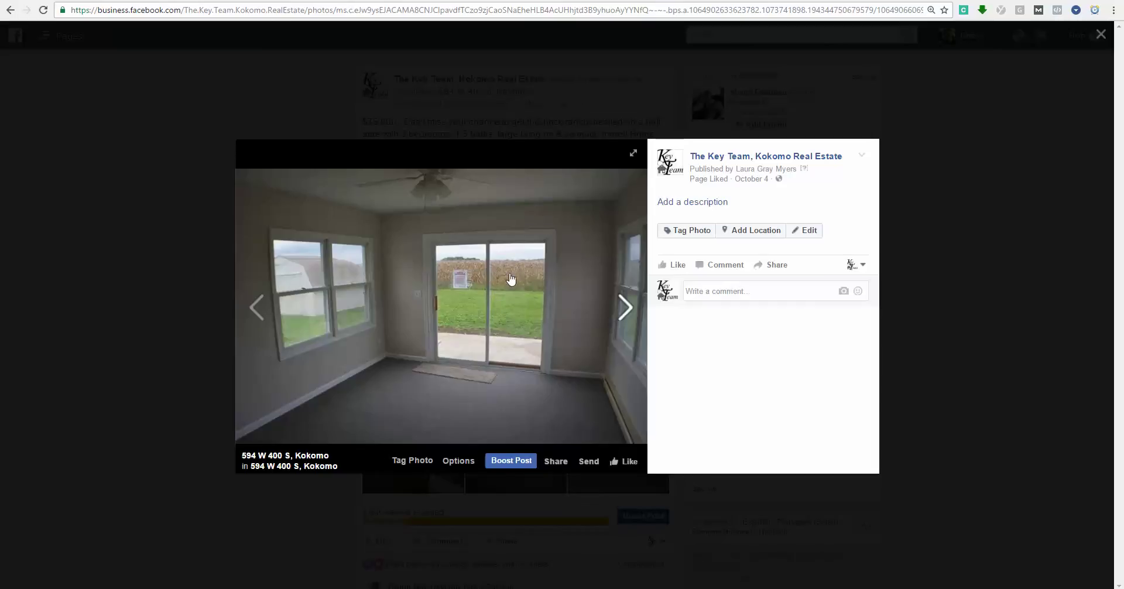
pyautogui.click(59, 307)
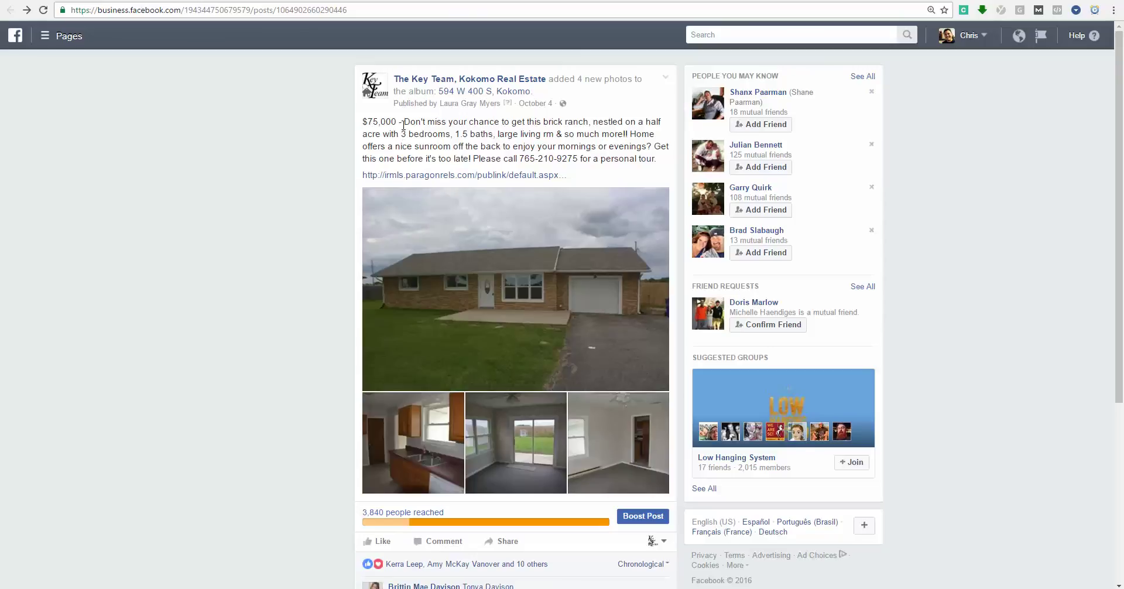
pyautogui.scroll(-1, 403, 125)
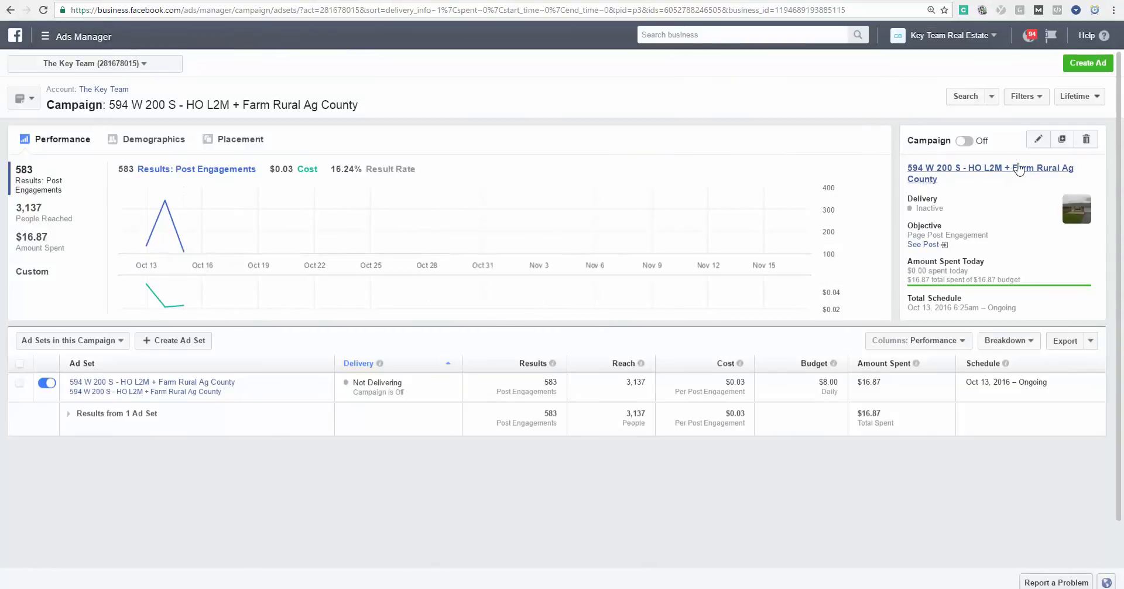
pyautogui.click(1036, 141)
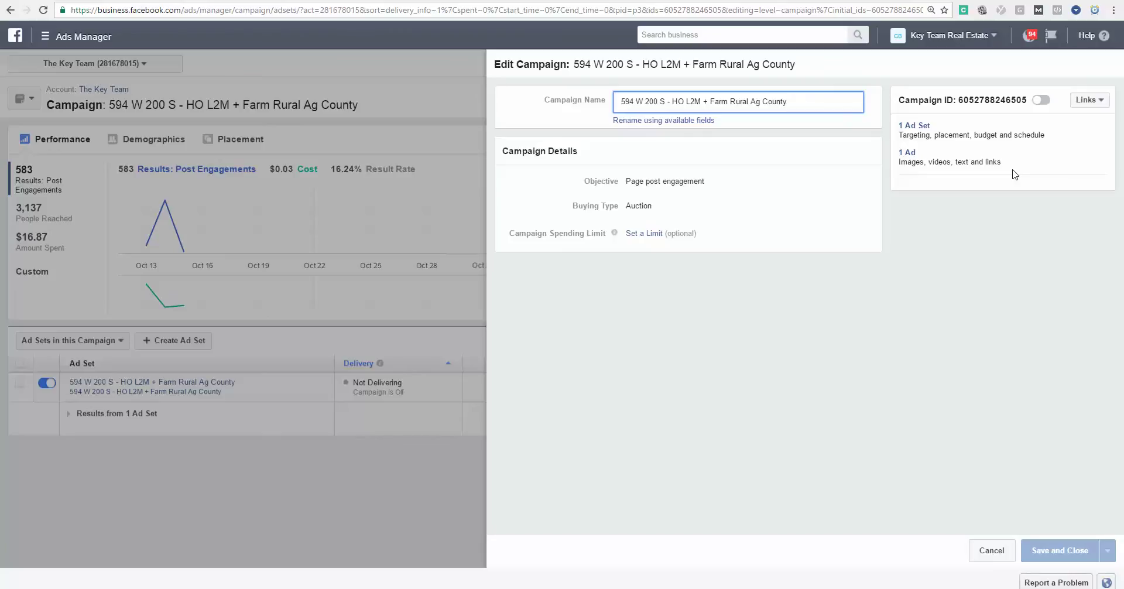
pyautogui.click(910, 126)
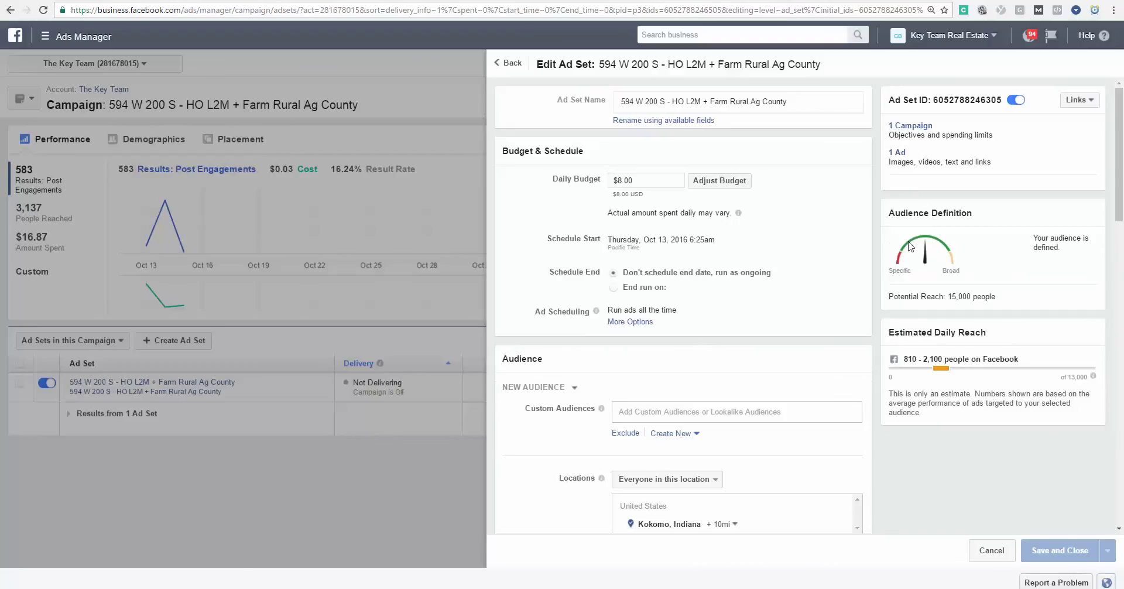
pyautogui.scroll(-7, 910, 246)
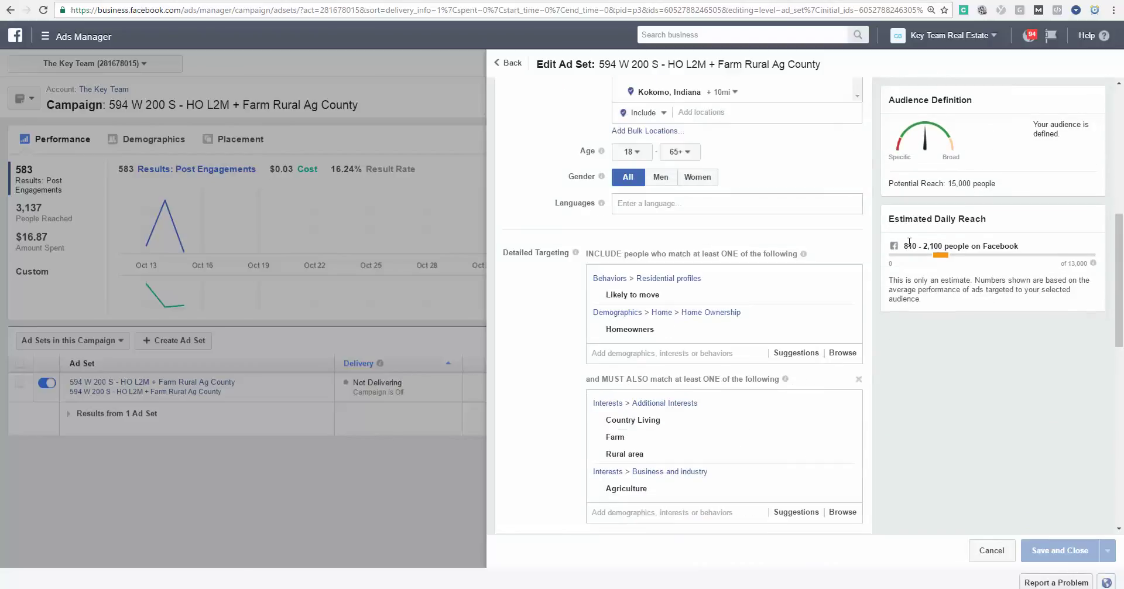
pyautogui.scroll(-2, 910, 243)
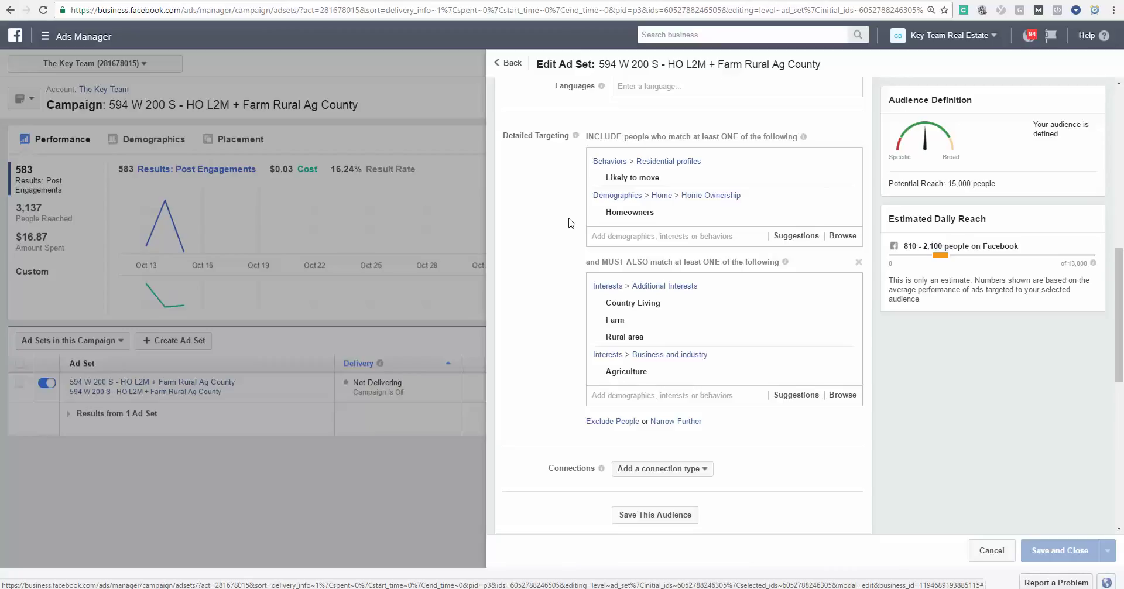
pyautogui.scroll(-1, 568, 222)
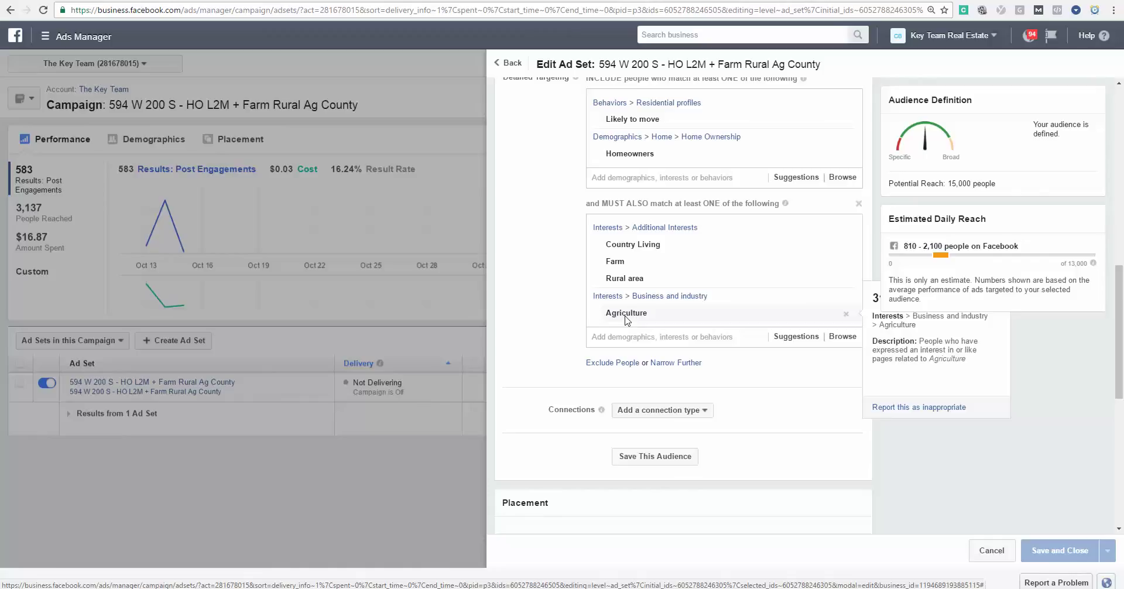
pyautogui.scroll(1, 625, 319)
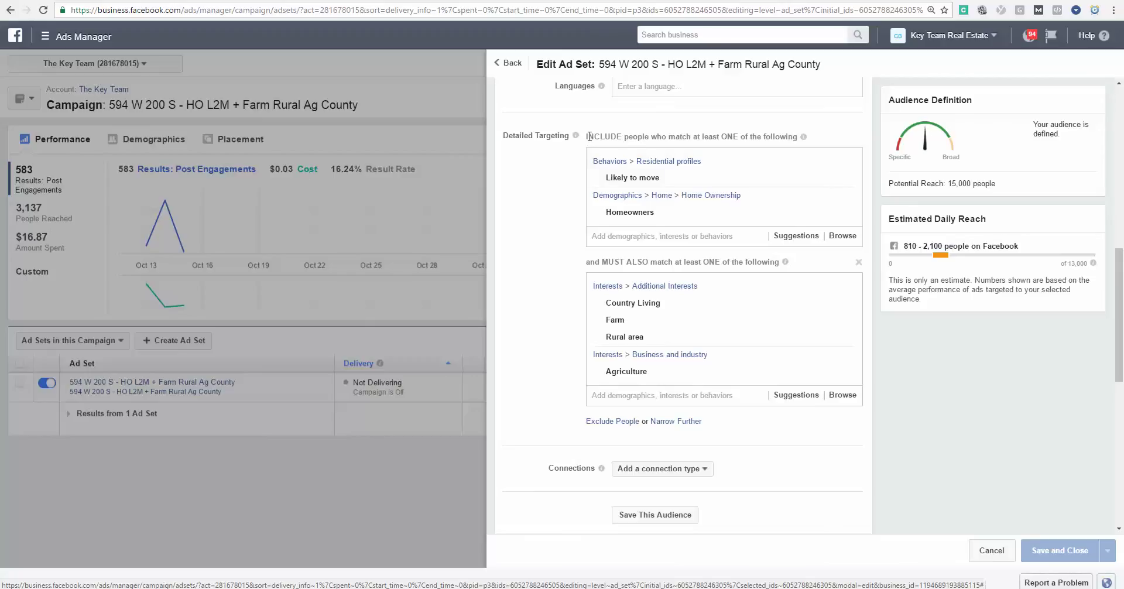
pyautogui.moveTo(948, 183); pyautogui.dragTo(997, 181)
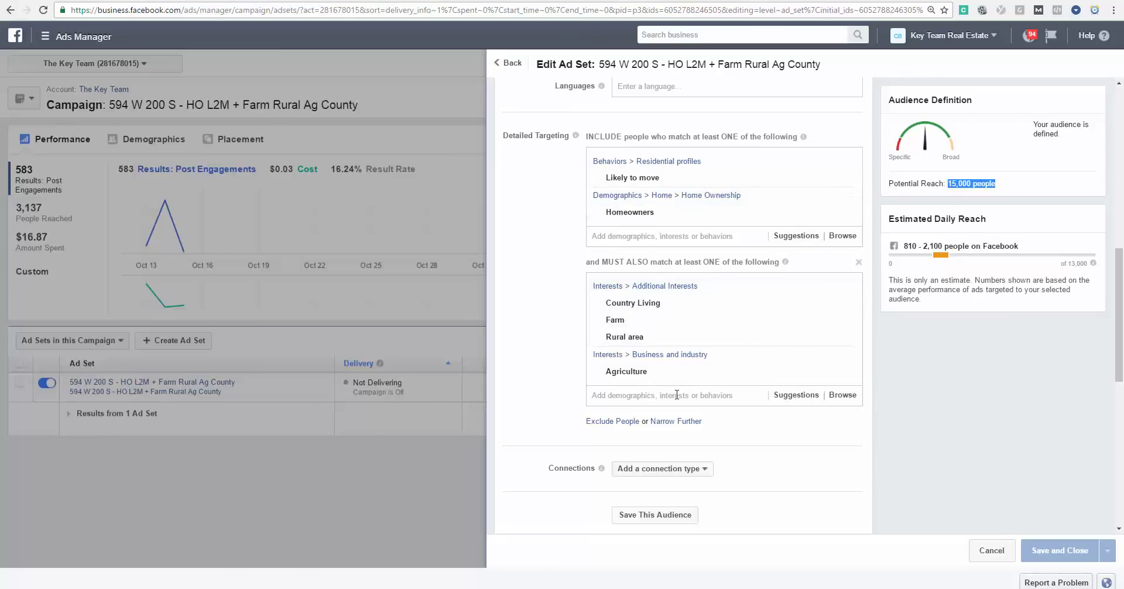
# Close the ad set settings and switch over to the ClickFunnels page editor.
pyautogui.moveTo(636, 206)
pyautogui.moveTo(637, 186)
pyautogui.click(113, 520)
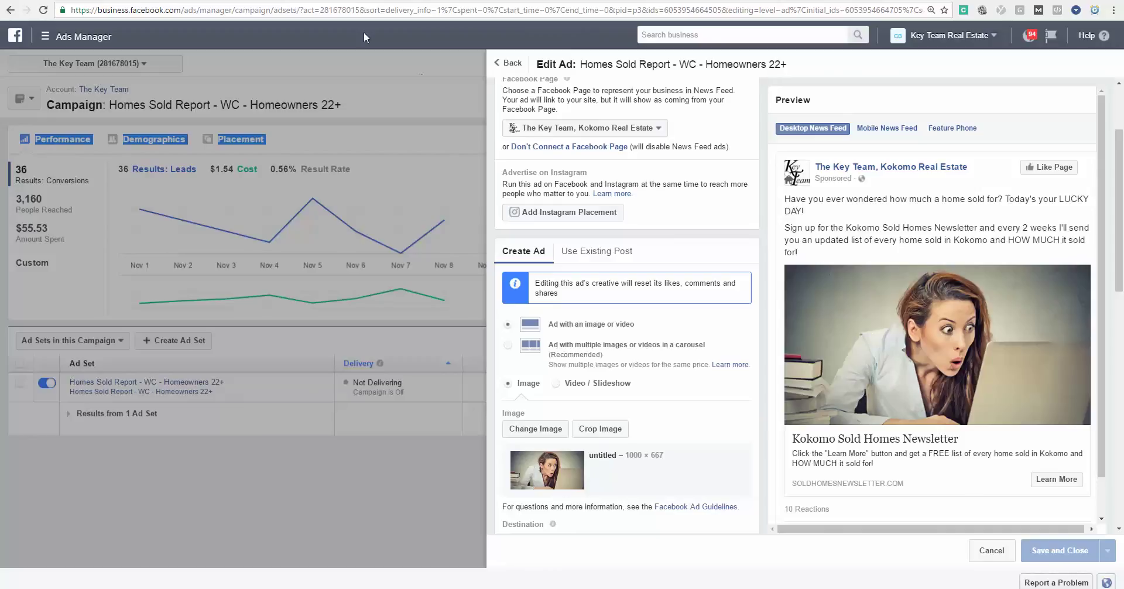
pyautogui.click(320, 1)
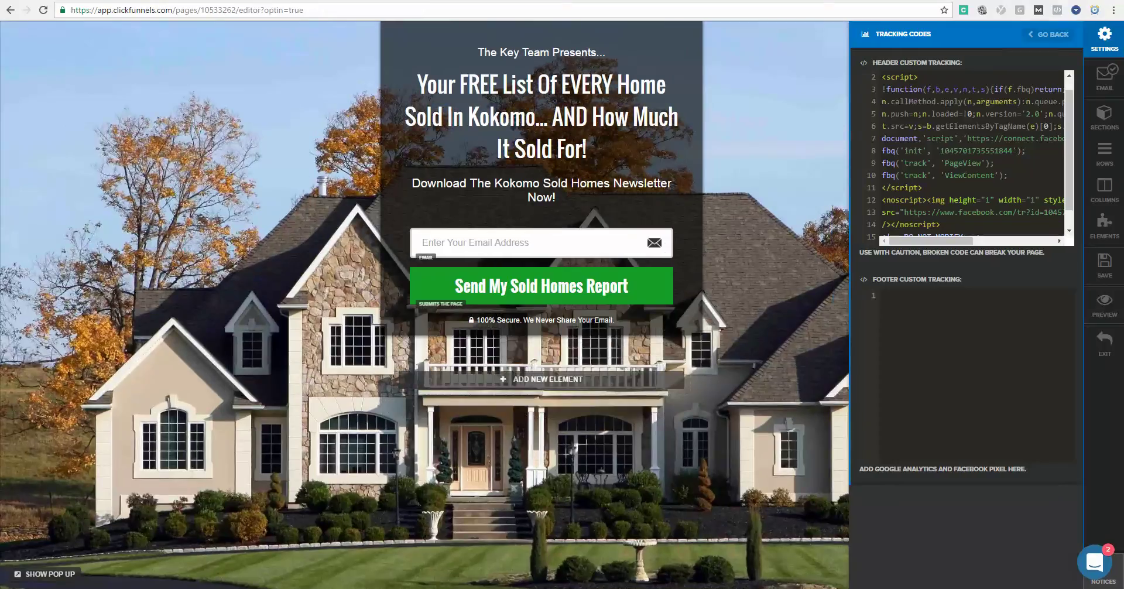
# Switch to the live soldhomesnewsletter.com opt-in page offering the free Kokomo sold-homes list.
pyautogui.hotkey('ctrl', 'Tab')
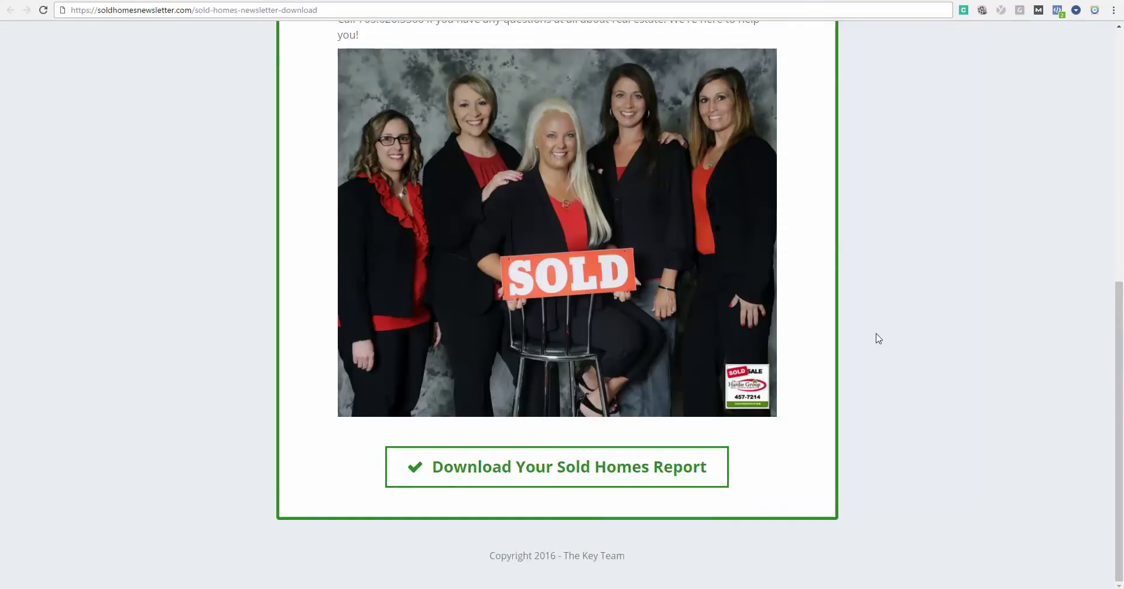
# Scroll the thank-you page and highlight the paragraph about the biweekly Sold Homes Report.
pyautogui.scroll(9, 879, 338)
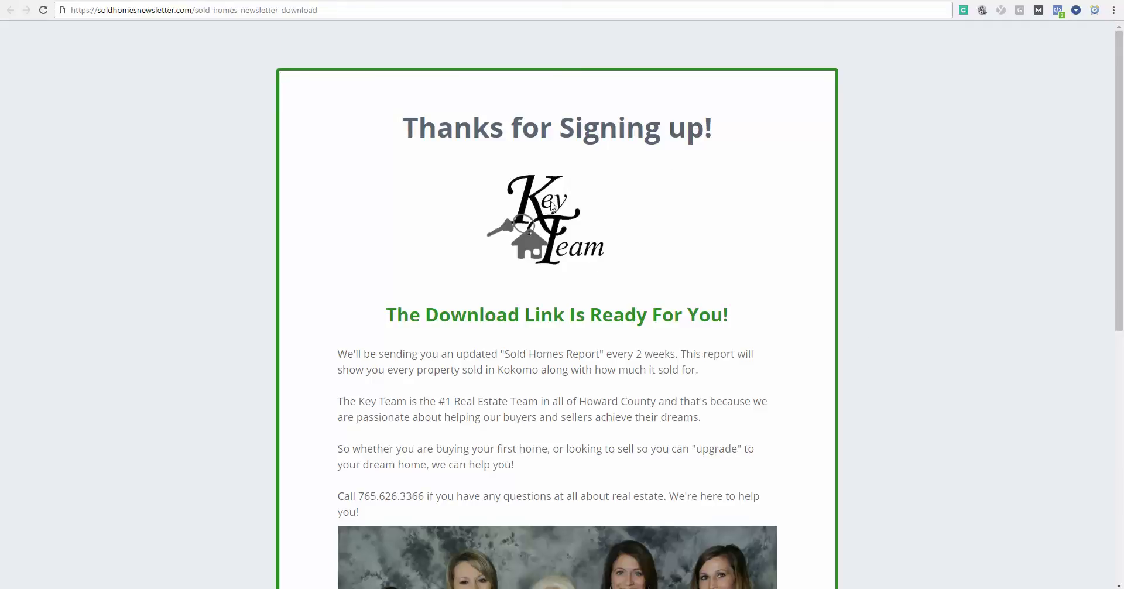
pyautogui.scroll(-2, 445, 234)
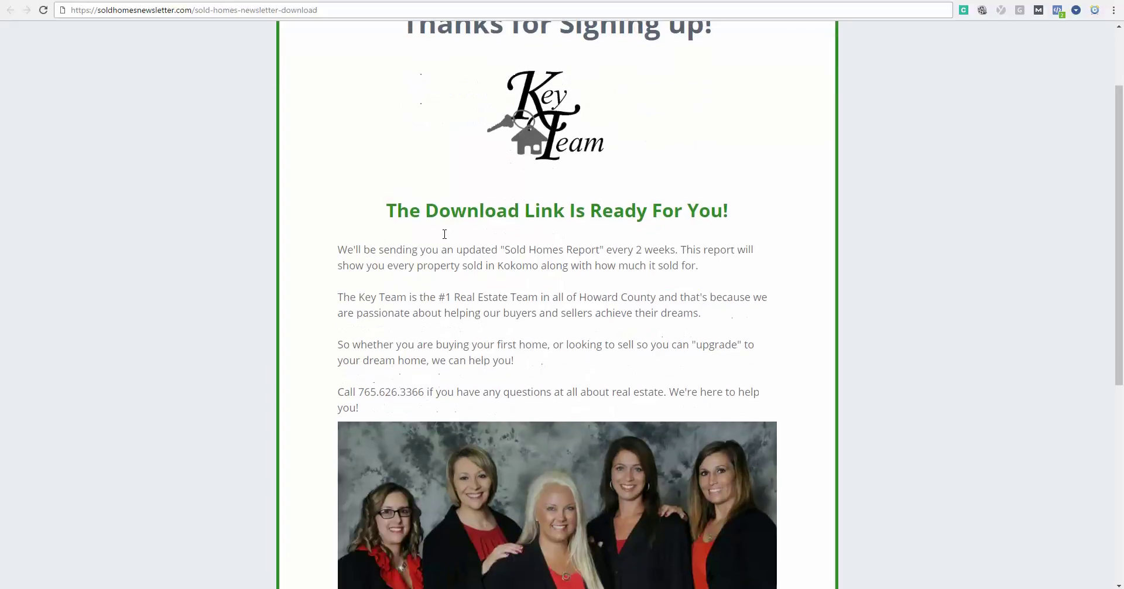
pyautogui.scroll(-3, 748, 213)
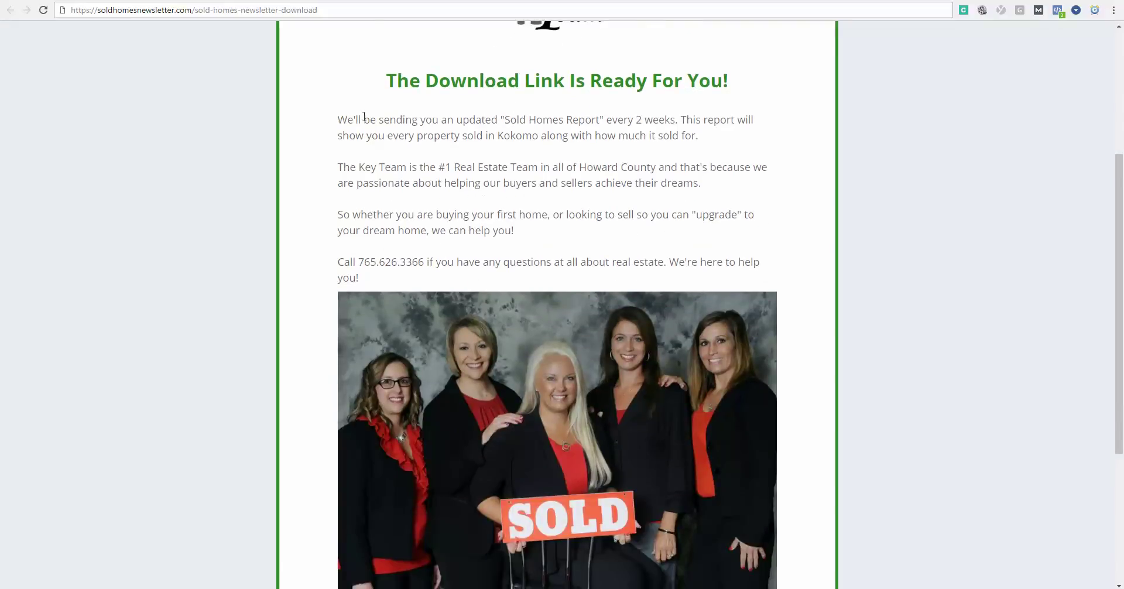
pyautogui.moveTo(339, 120); pyautogui.dragTo(684, 120)
pyautogui.click(705, 119)
# Highlight the call-in number line, then open the downloaded Kokomo sold homes report PDF.
pyautogui.moveTo(350, 261); pyautogui.dragTo(651, 256)
pyautogui.scroll(-3, 651, 255)
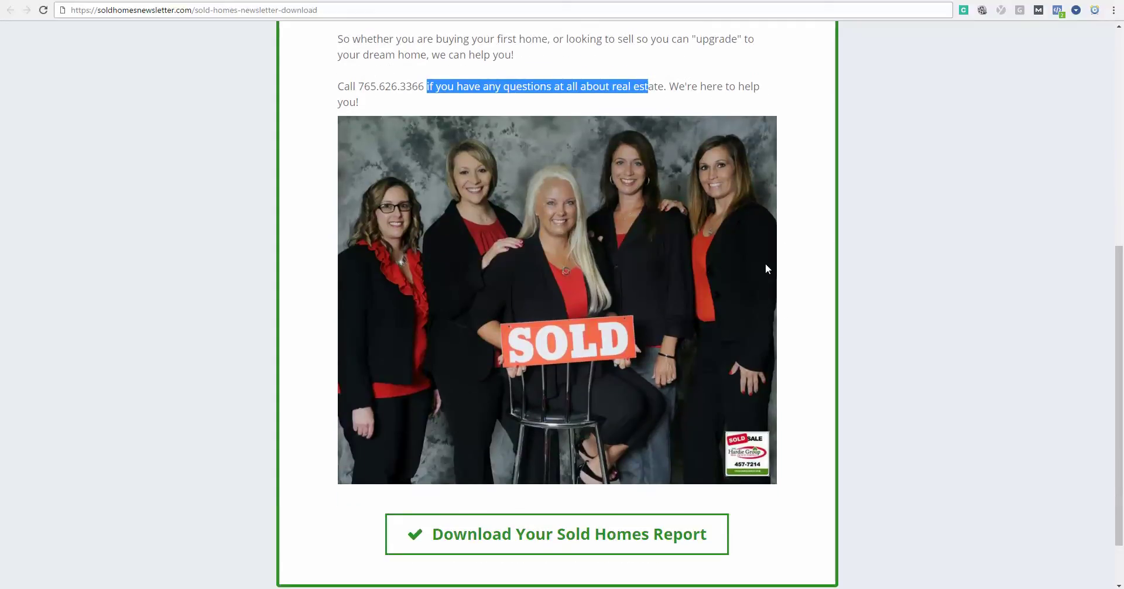
pyautogui.scroll(-2, 750, 293)
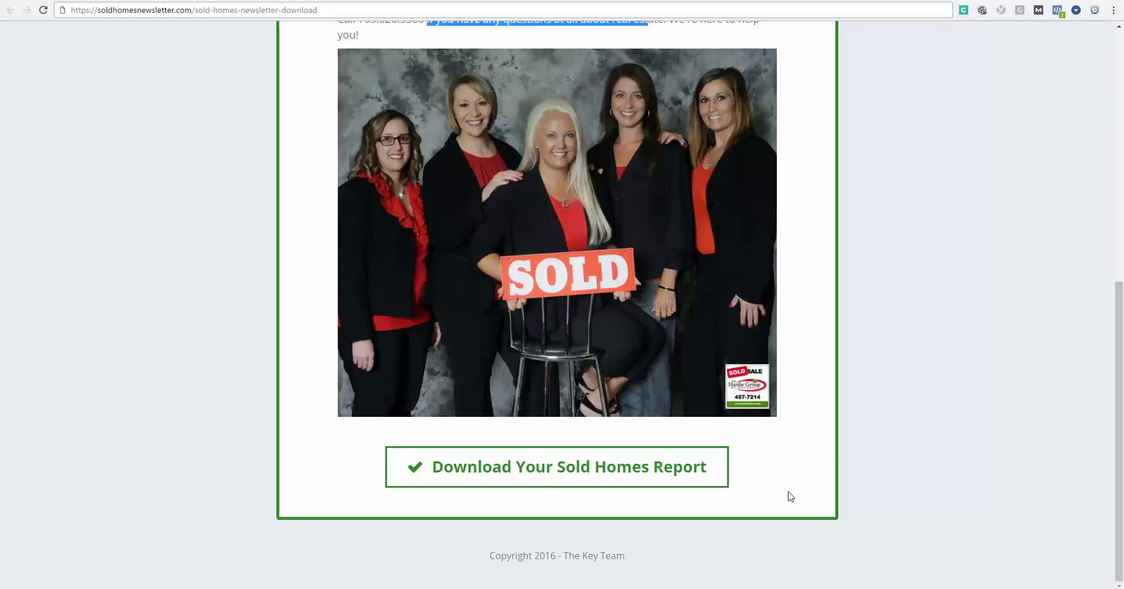
pyautogui.click(856, 1)
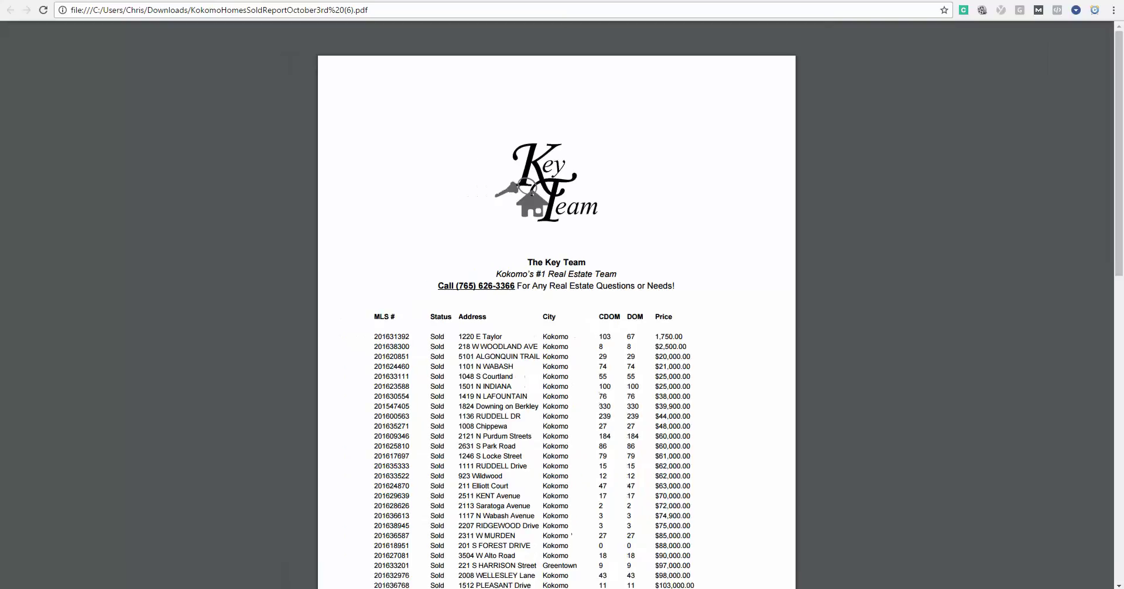
pyautogui.scroll(-2, 831, 218)
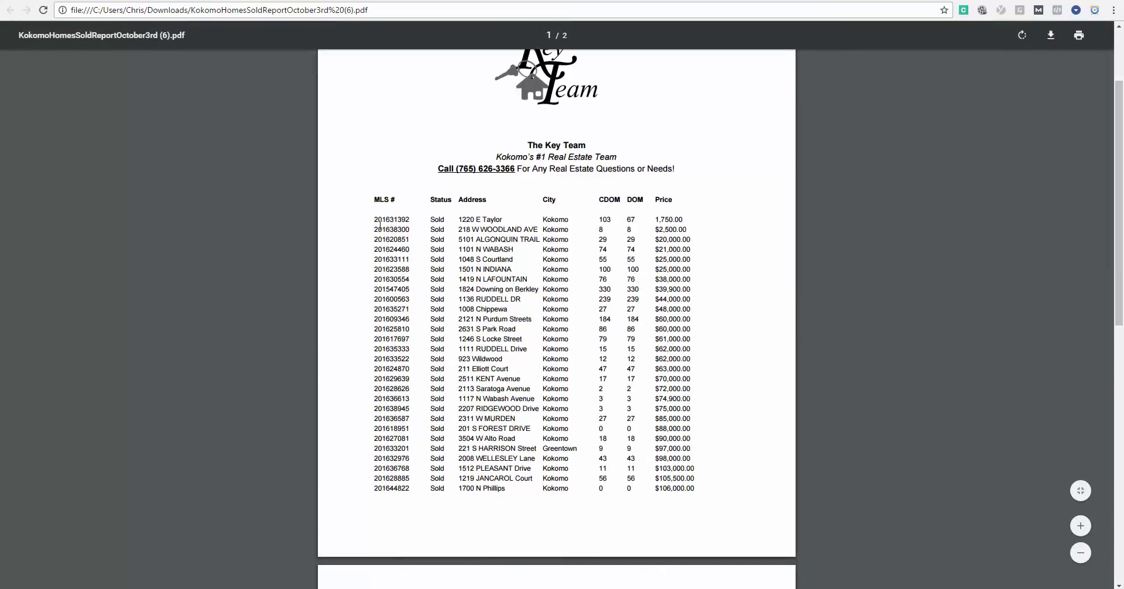
pyautogui.moveTo(379, 222); pyautogui.dragTo(504, 220)
pyautogui.click(561, 220)
pyautogui.moveTo(623, 220); pyautogui.dragTo(676, 219)
pyautogui.click(683, 286)
pyautogui.scroll(-7, 685, 286)
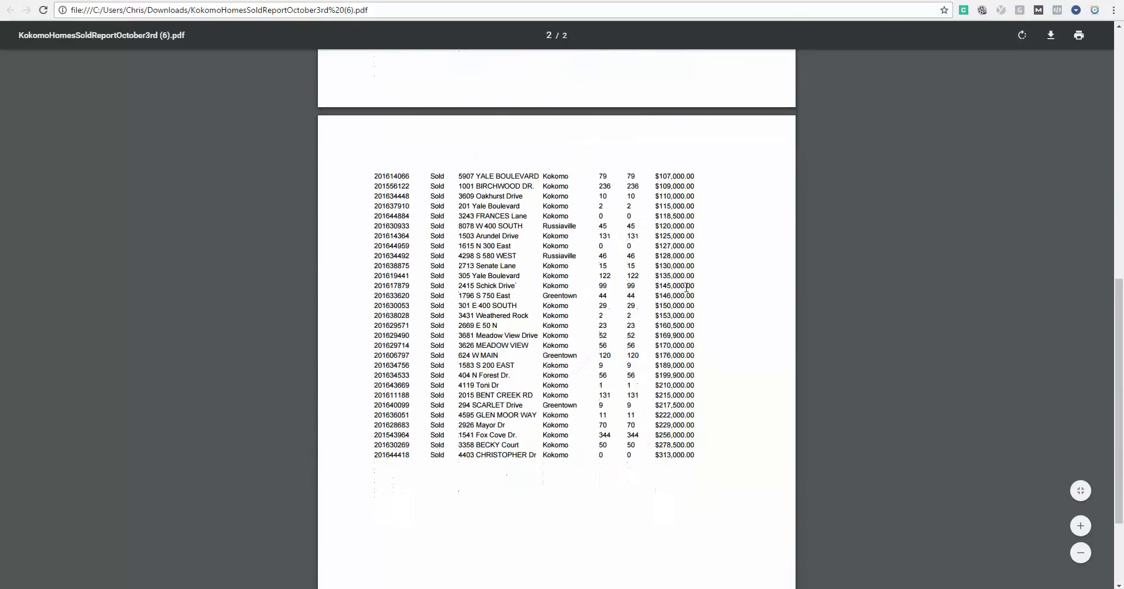
pyautogui.scroll(7, 686, 287)
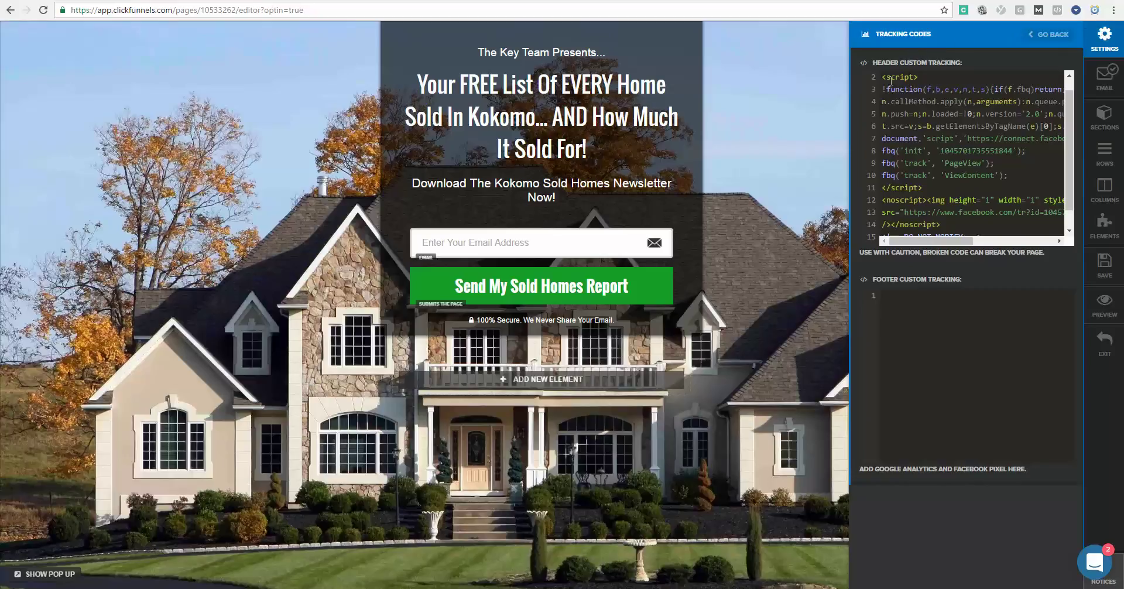
pyautogui.scroll(1, 966, 117)
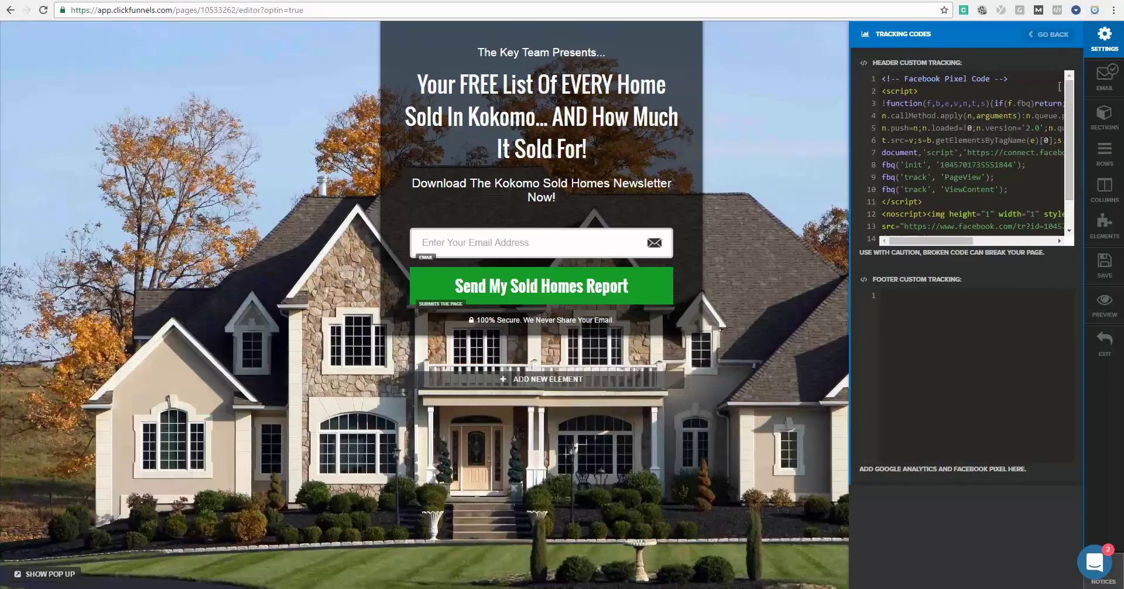
pyautogui.scroll(-1, 1022, 123)
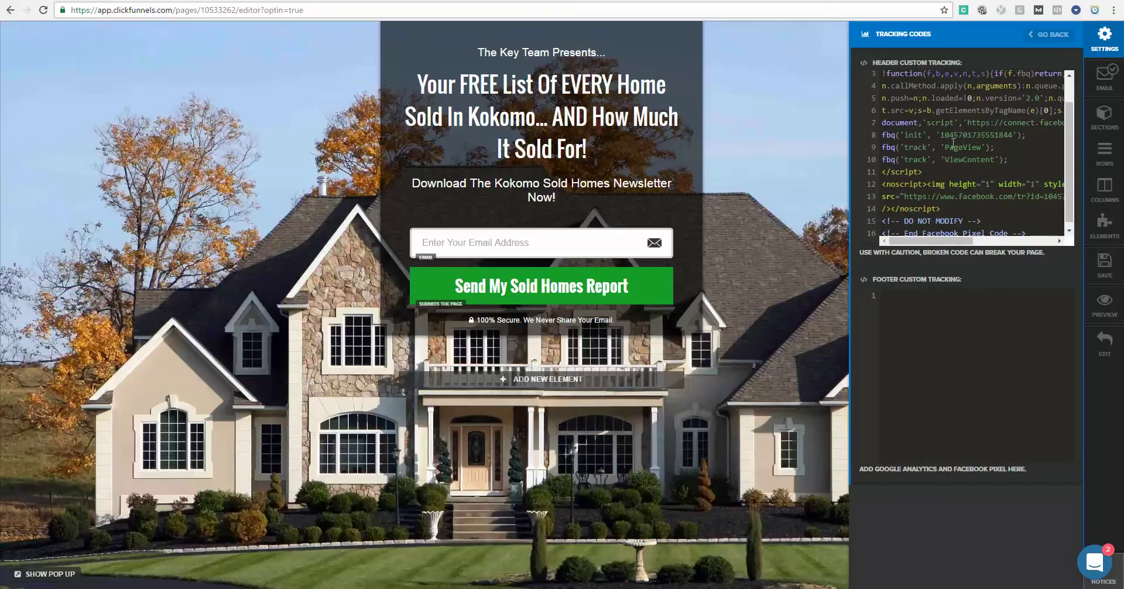
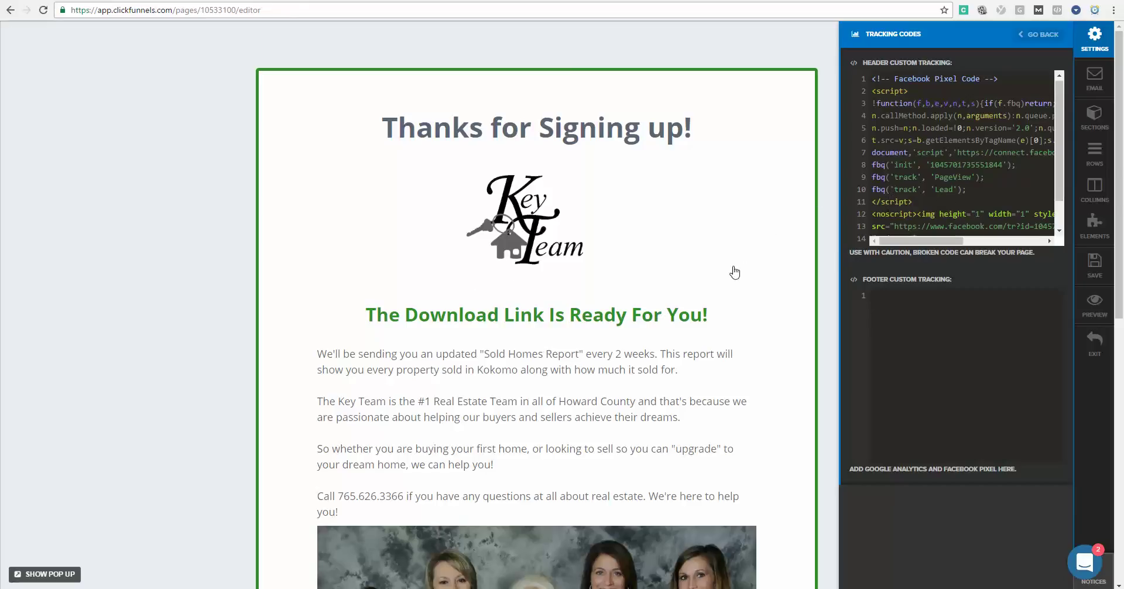
# Highlight the track Lead line in the pixel code, then close the Tracking Codes settings.
pyautogui.moveTo(936, 189); pyautogui.dragTo(958, 186)
pyautogui.moveTo(891, 192)
pyautogui.mouseDown()
pyautogui.moveTo(969, 189)
pyautogui.moveTo(874, 191)
pyautogui.mouseUp()
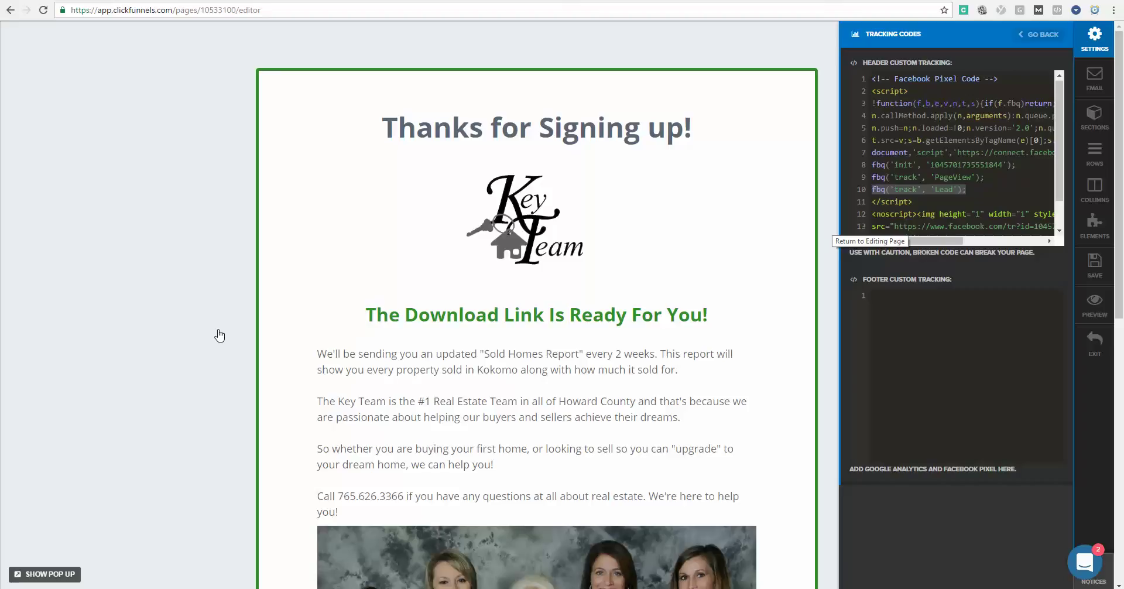
pyautogui.click(220, 335)
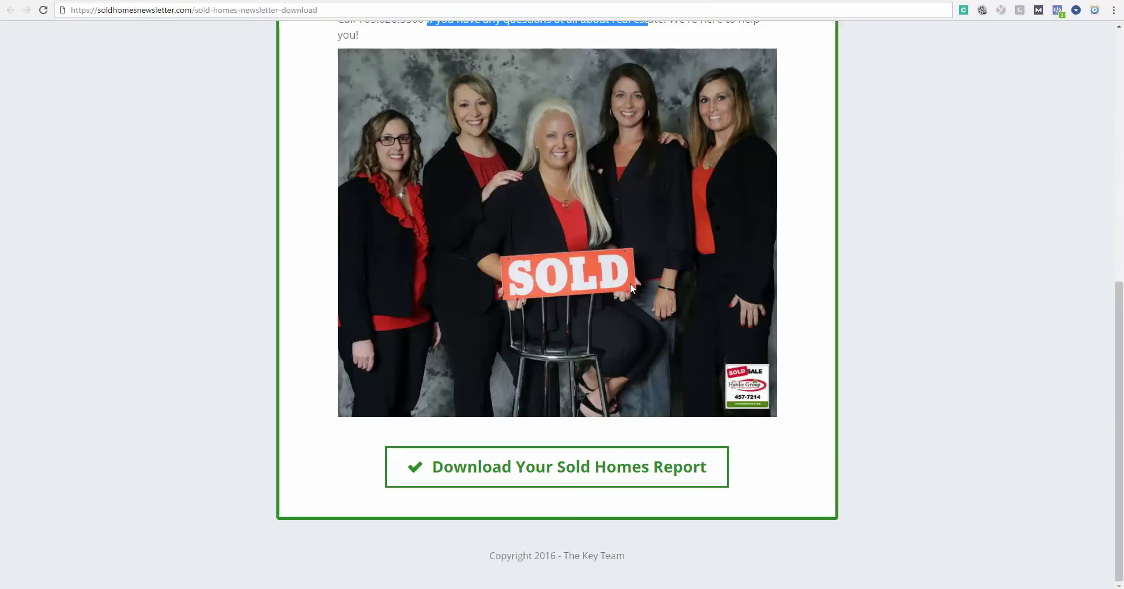
pyautogui.scroll(8, 644, 269)
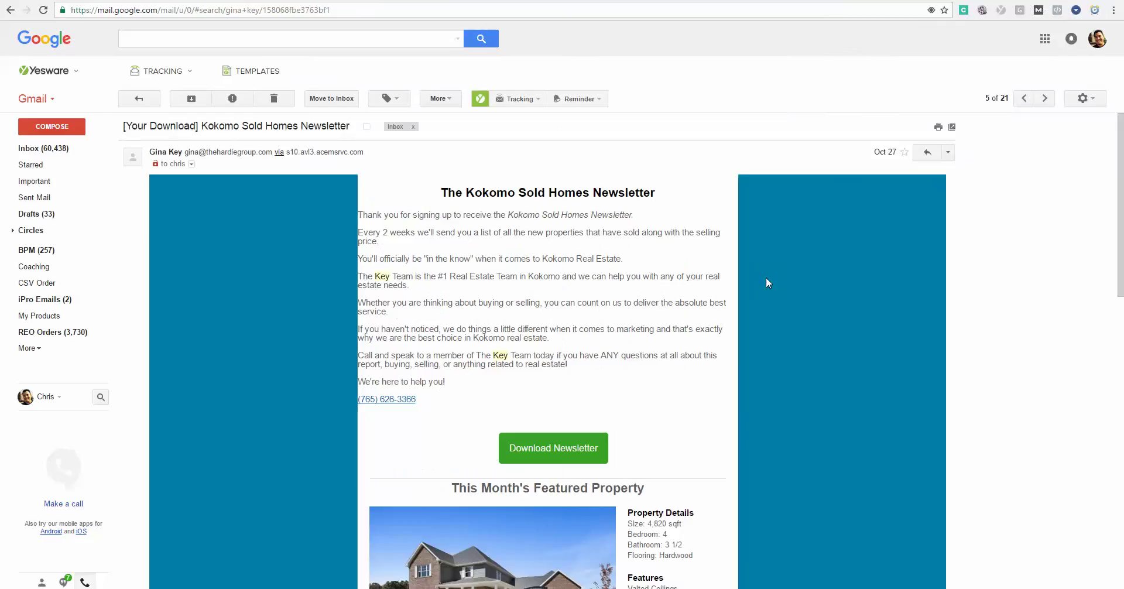
pyautogui.scroll(-1, 756, 304)
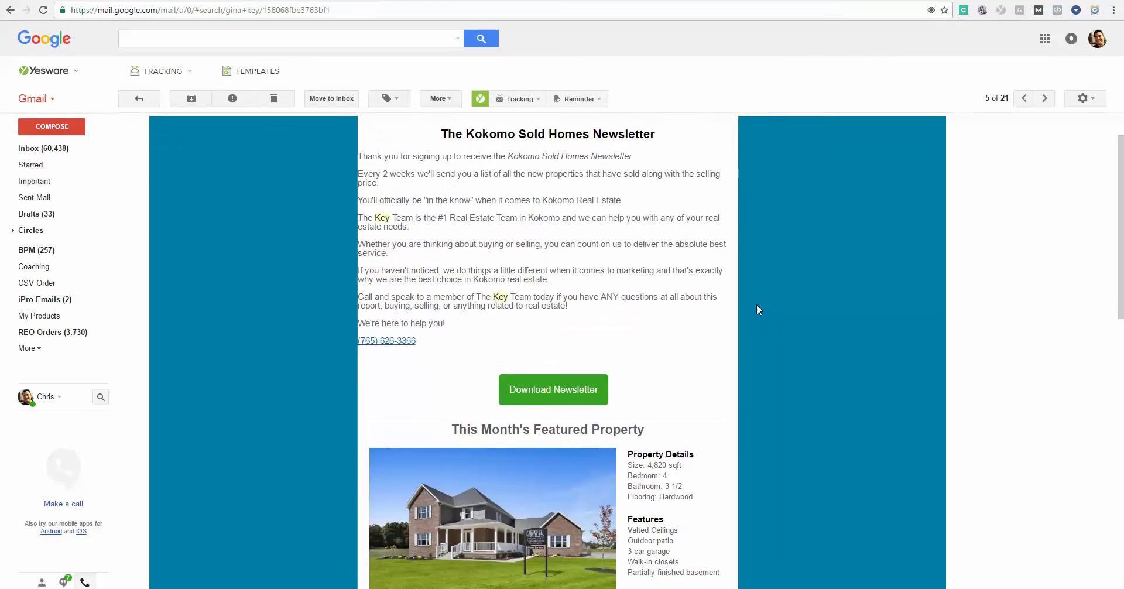
# Highlight the newsletter's title and opening paragraphs in the Kokomo Sold Homes Newsletter email.
pyautogui.scroll(1, 756, 304)
pyautogui.moveTo(456, 192); pyautogui.dragTo(662, 196)
pyautogui.moveTo(451, 215); pyautogui.dragTo(456, 295)
pyautogui.click(455, 296)
# Scroll through the rest of the Kokomo Sold Homes Newsletter email.
pyautogui.scroll(-2, 375, 290)
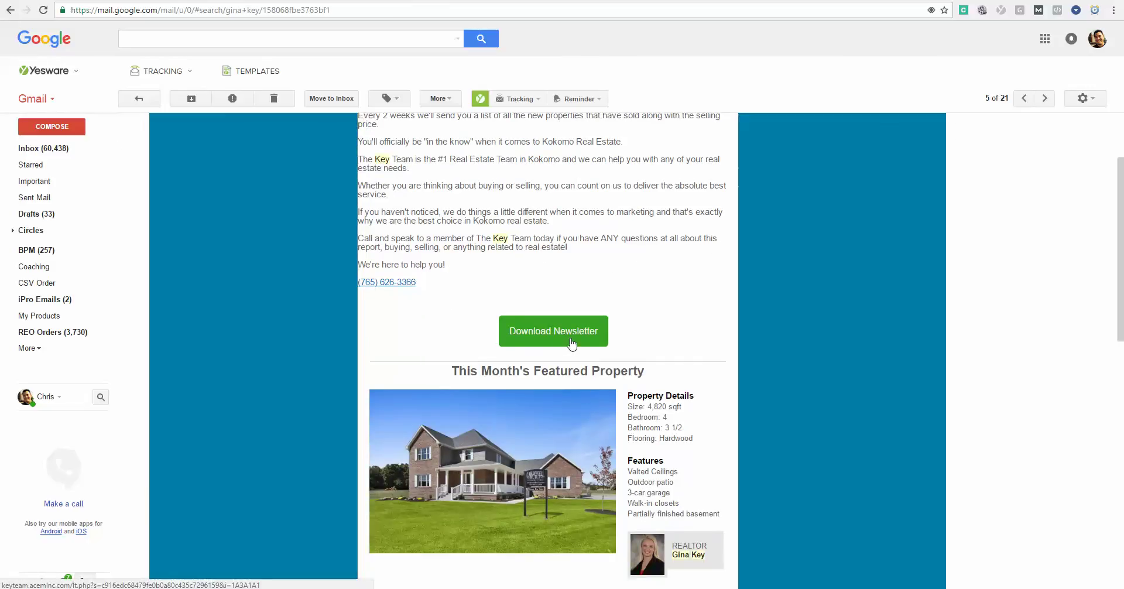
pyautogui.scroll(-3, 572, 343)
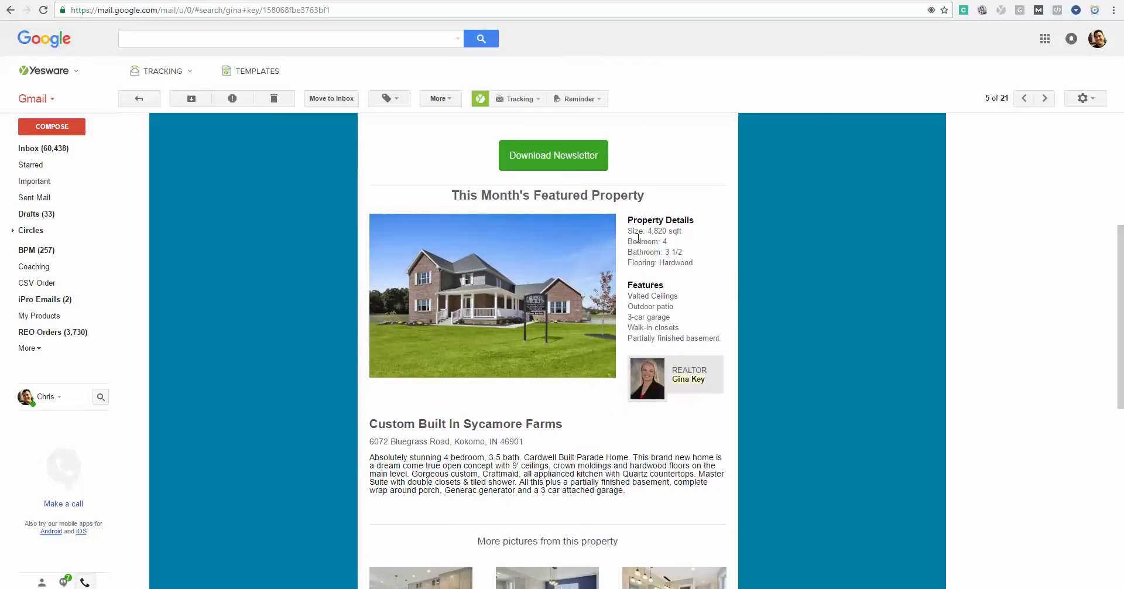
pyautogui.moveTo(562, 379)
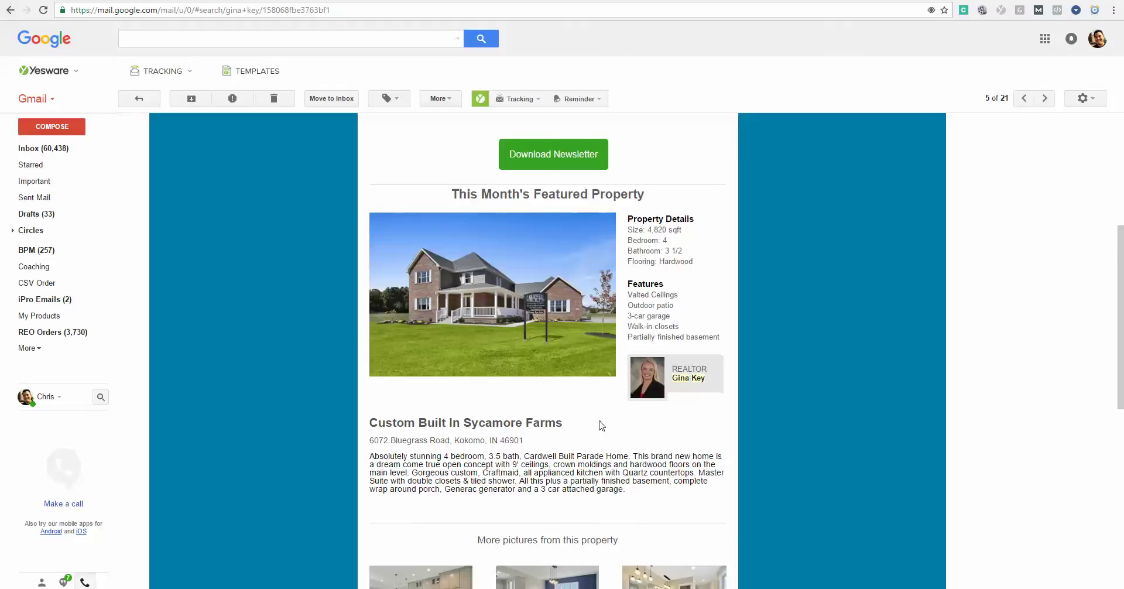
pyautogui.scroll(-2, 597, 353)
pyautogui.scroll(-2, 263, 370)
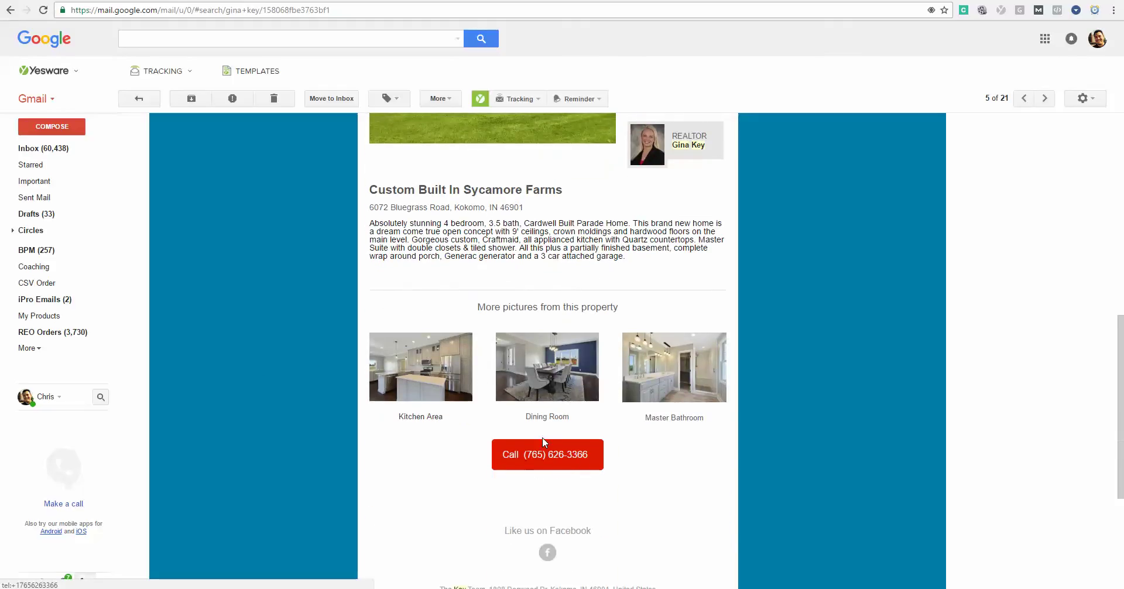
pyautogui.scroll(8, 561, 368)
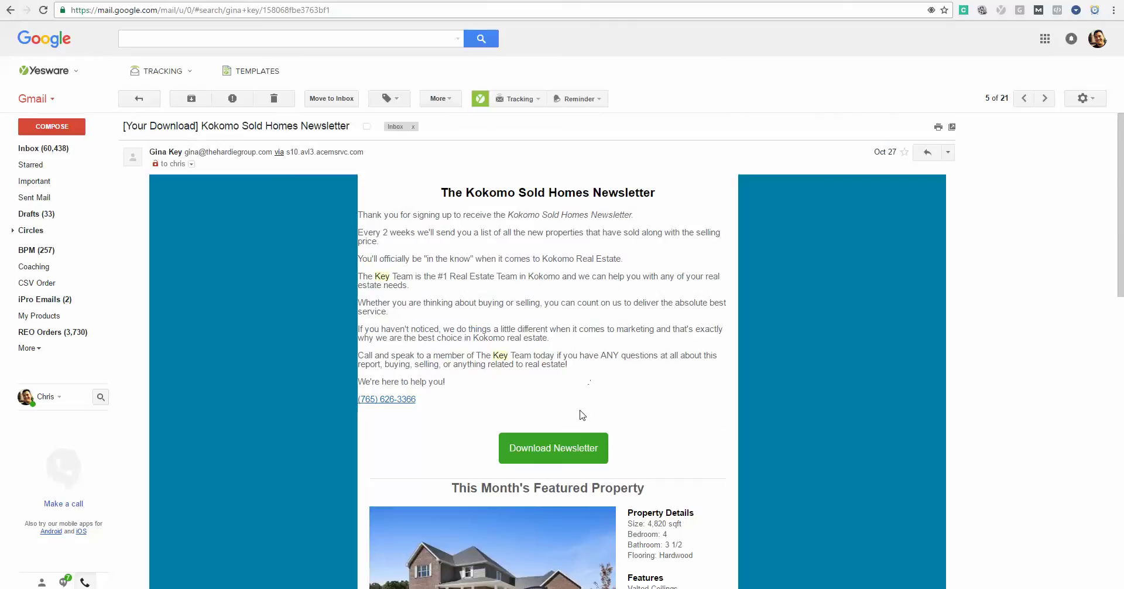
pyautogui.scroll(-4, 583, 419)
pyautogui.scroll(-2, 582, 421)
pyautogui.scroll(6, 584, 421)
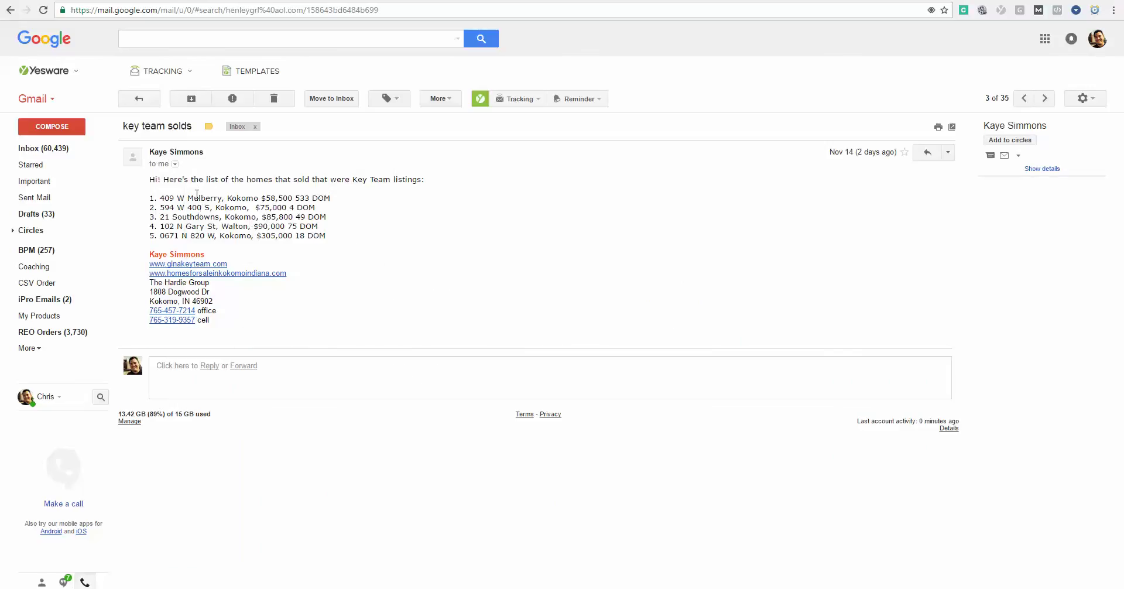
# Highlight the 'key team solds' description and all five listed sold homes.
pyautogui.moveTo(203, 179); pyautogui.dragTo(429, 180)
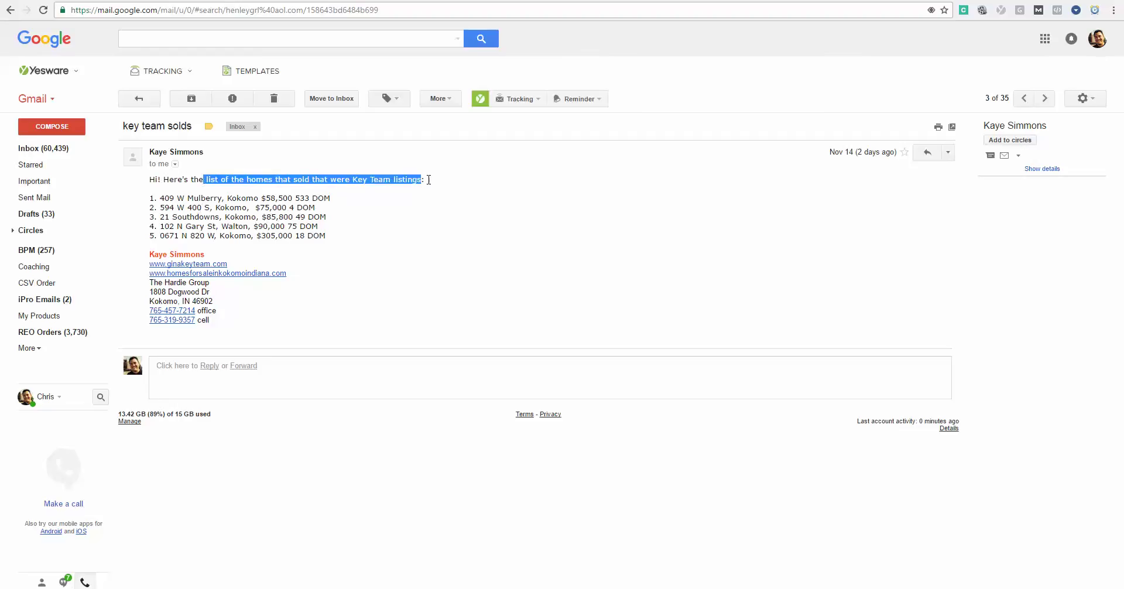
pyautogui.tripleClick(331, 238)
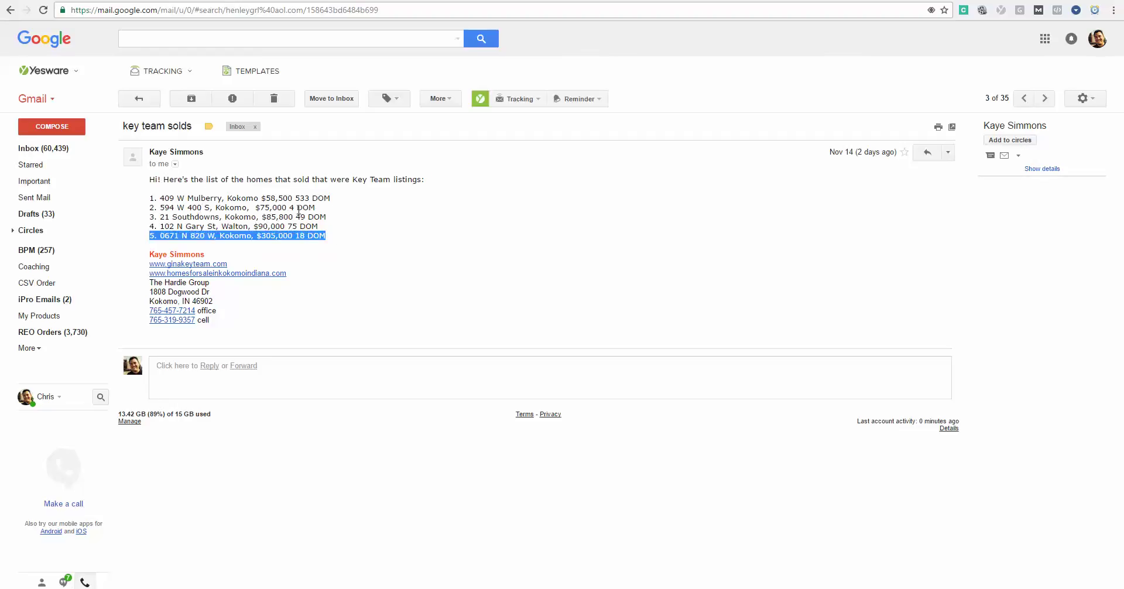
pyautogui.moveTo(299, 209); pyautogui.dragTo(151, 196)
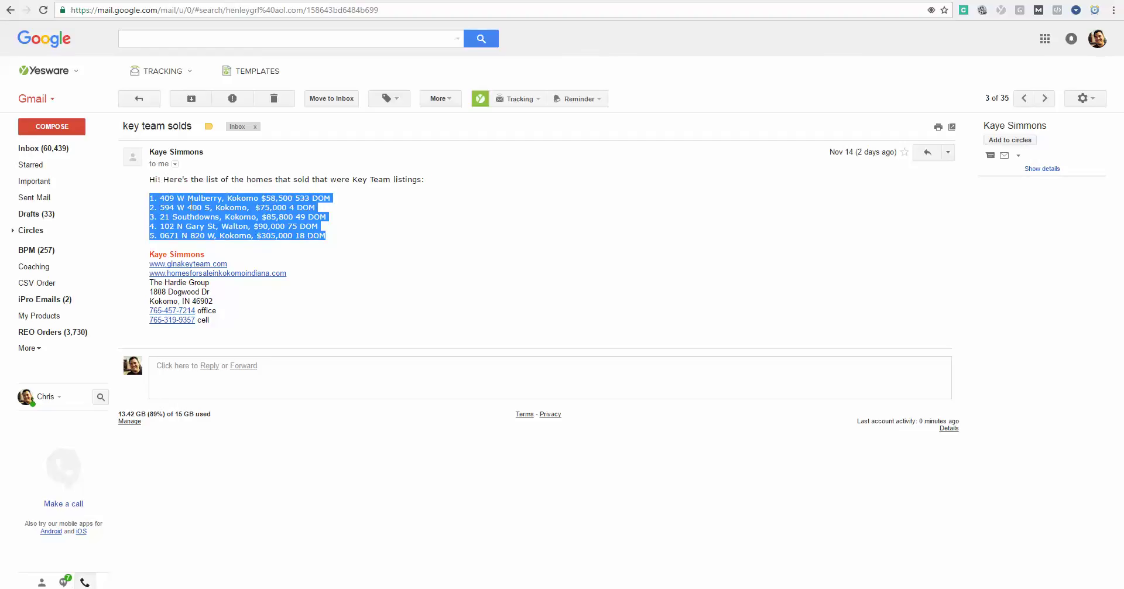
pyautogui.click(192, 206)
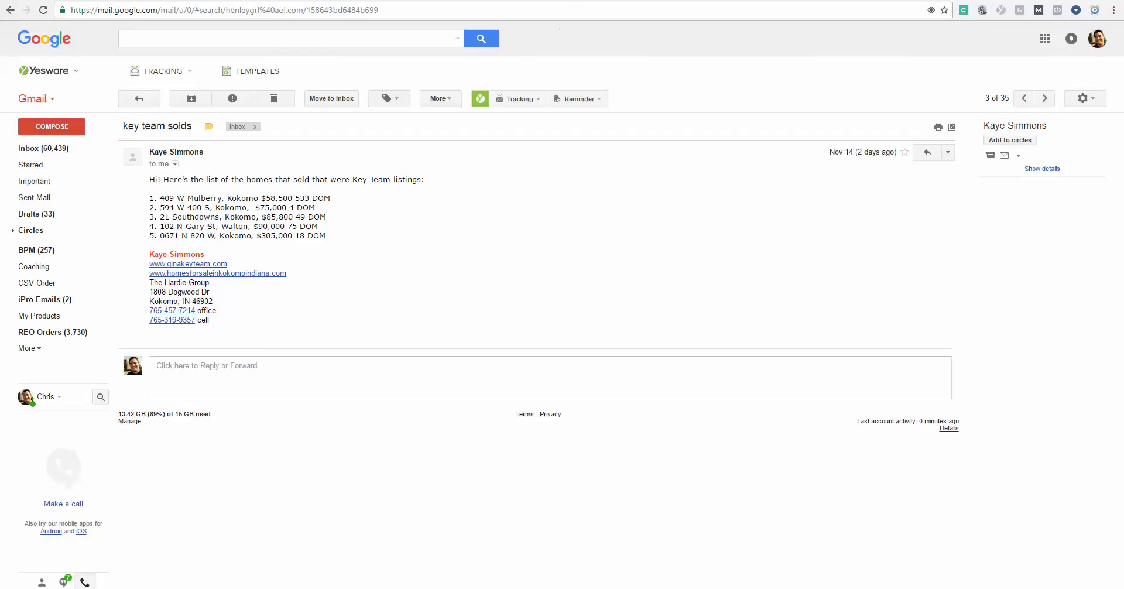
# Open the 'howard county solds' email and preview its nov 14 sold howard county.xlsx attachment.
pyautogui.press('j')
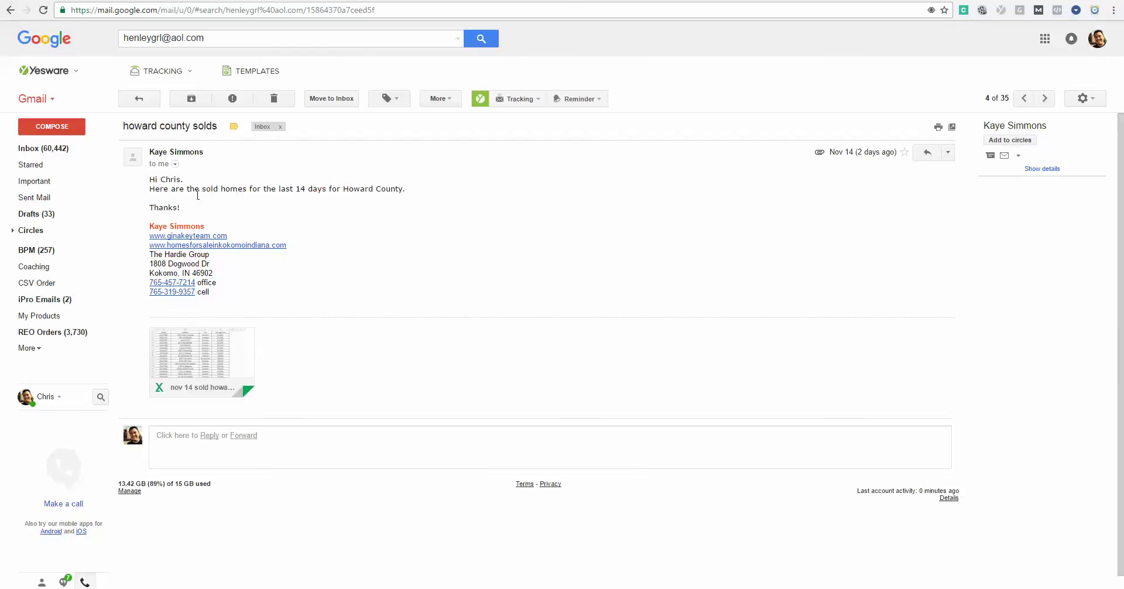
pyautogui.moveTo(176, 190); pyautogui.dragTo(417, 186)
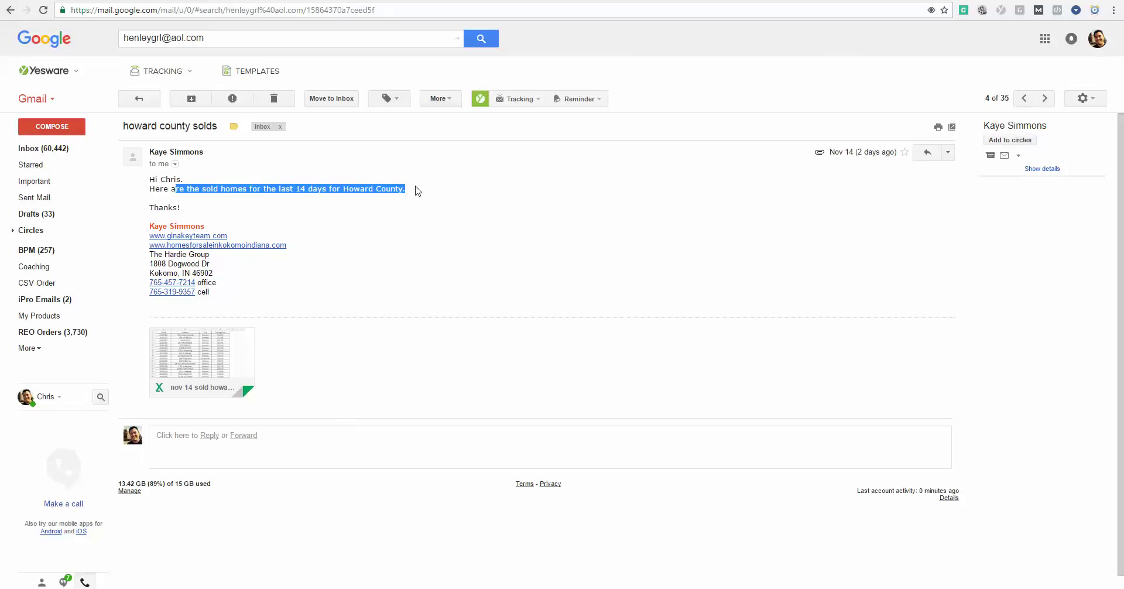
pyautogui.click(416, 188)
pyautogui.click(201, 354)
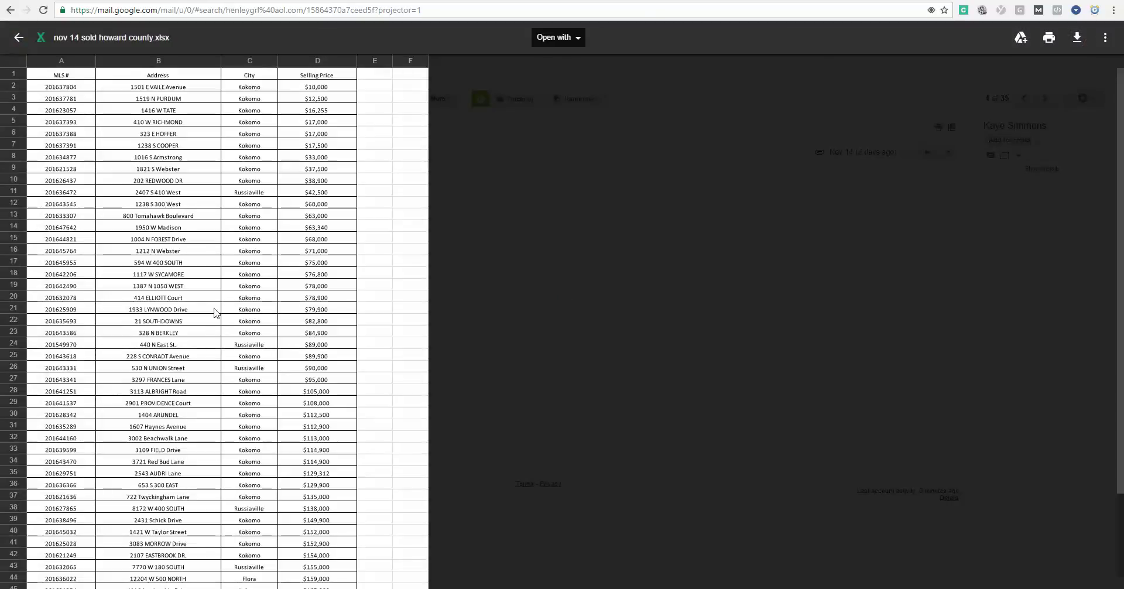
pyautogui.scroll(-2, 215, 314)
pyautogui.scroll(2, 216, 313)
pyautogui.hotkey('alt', 'Tab')
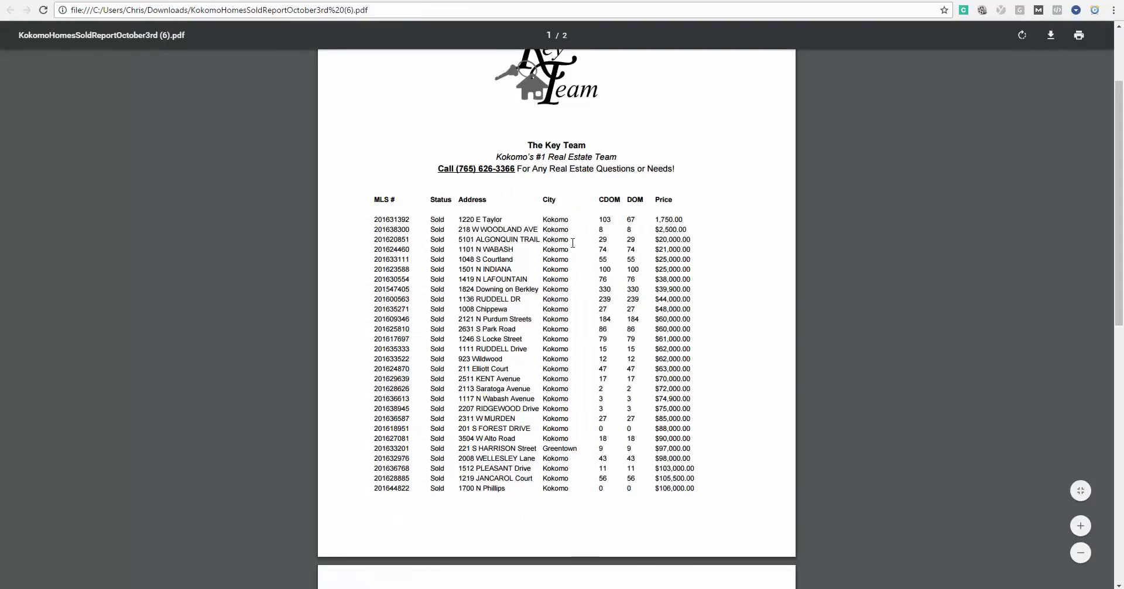
# Scroll through pages 1 and 2 of the Kokomo sold homes report PDF and back up.
pyautogui.scroll(-15, 575, 249)
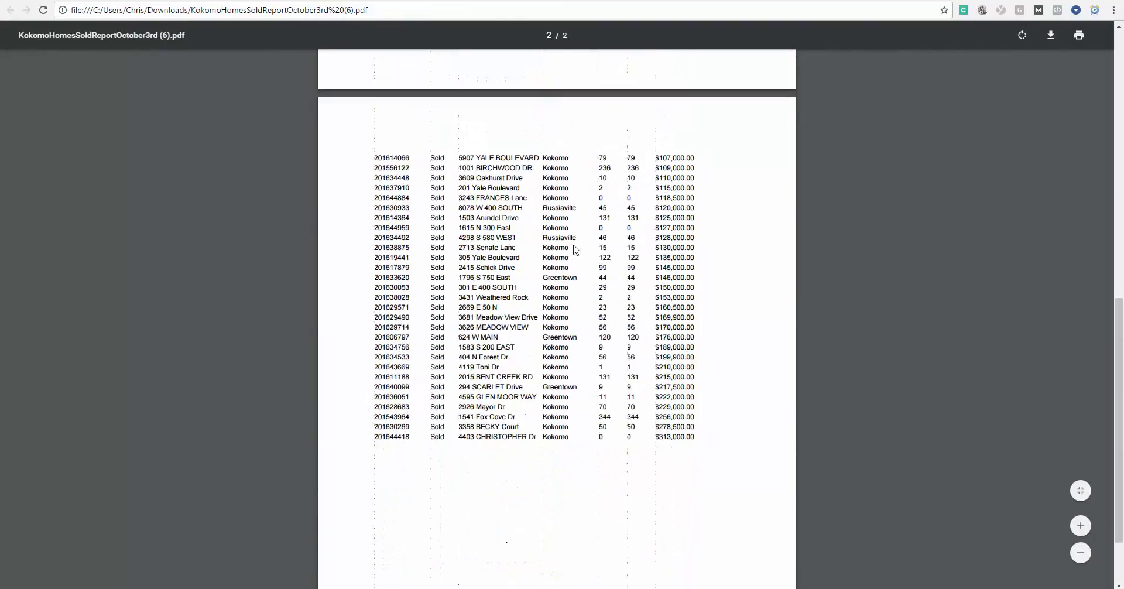
pyautogui.scroll(15, 575, 249)
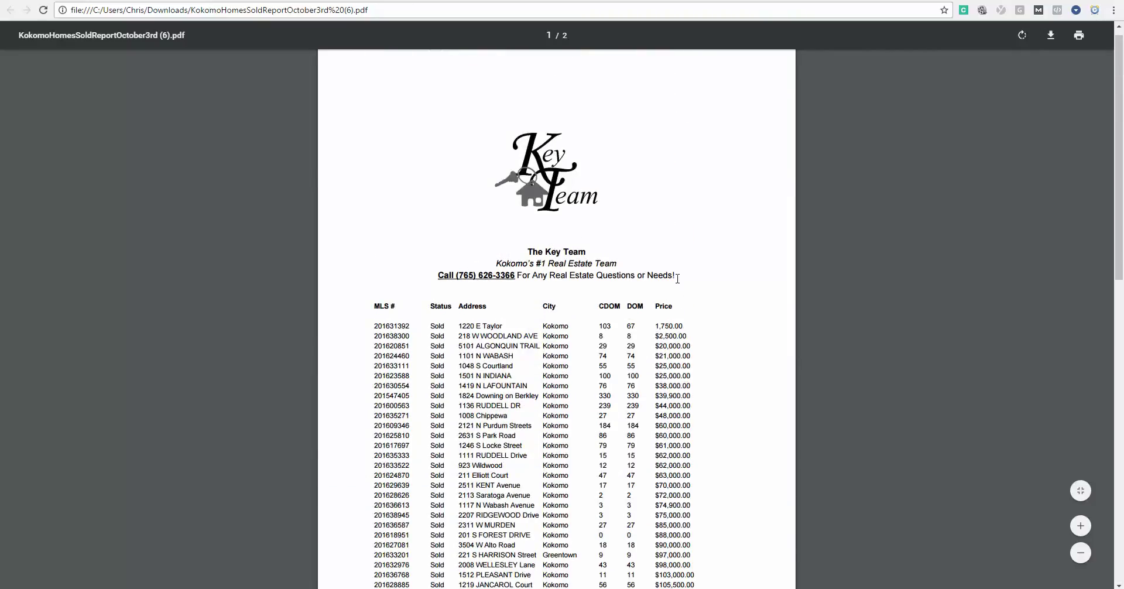
pyautogui.scroll(-15, 678, 278)
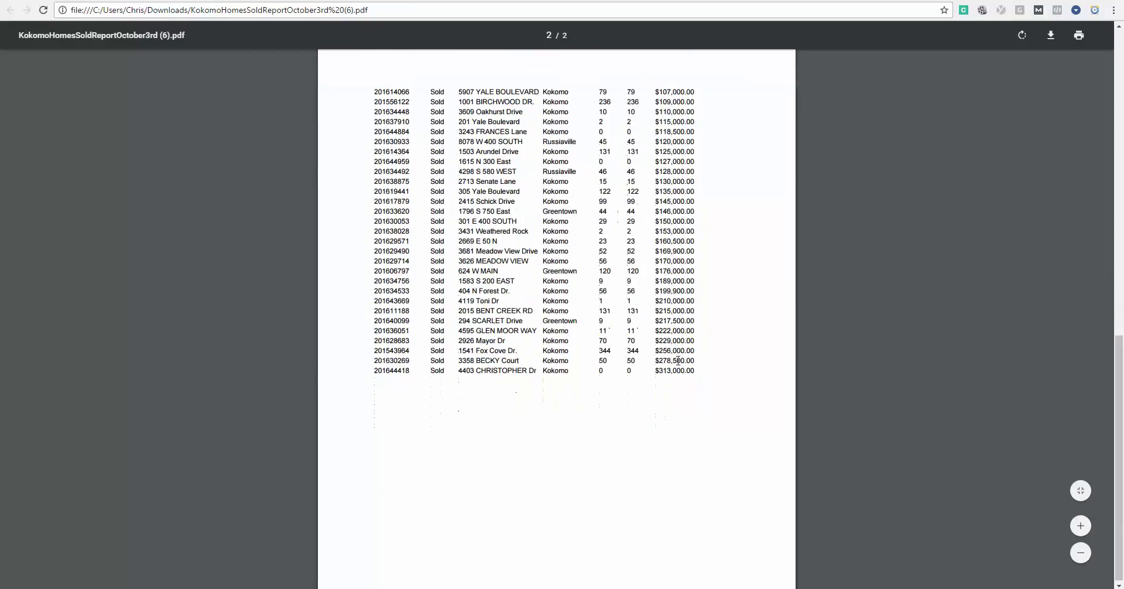
pyautogui.scroll(15, 677, 360)
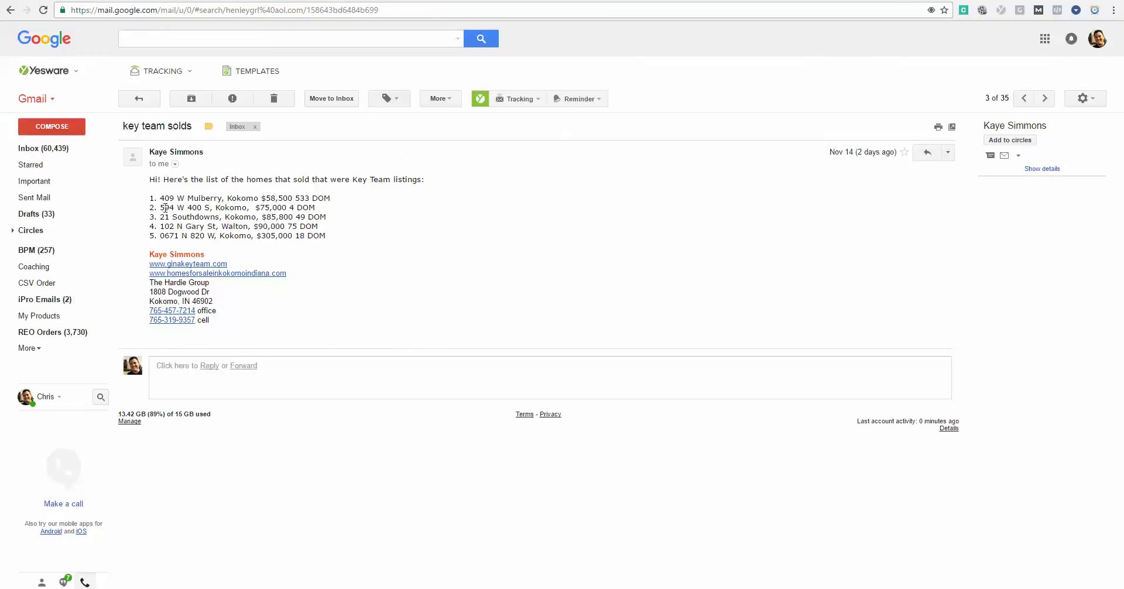
pyautogui.moveTo(165, 207); pyautogui.dragTo(316, 209)
pyautogui.moveTo(317, 209); pyautogui.dragTo(161, 208)
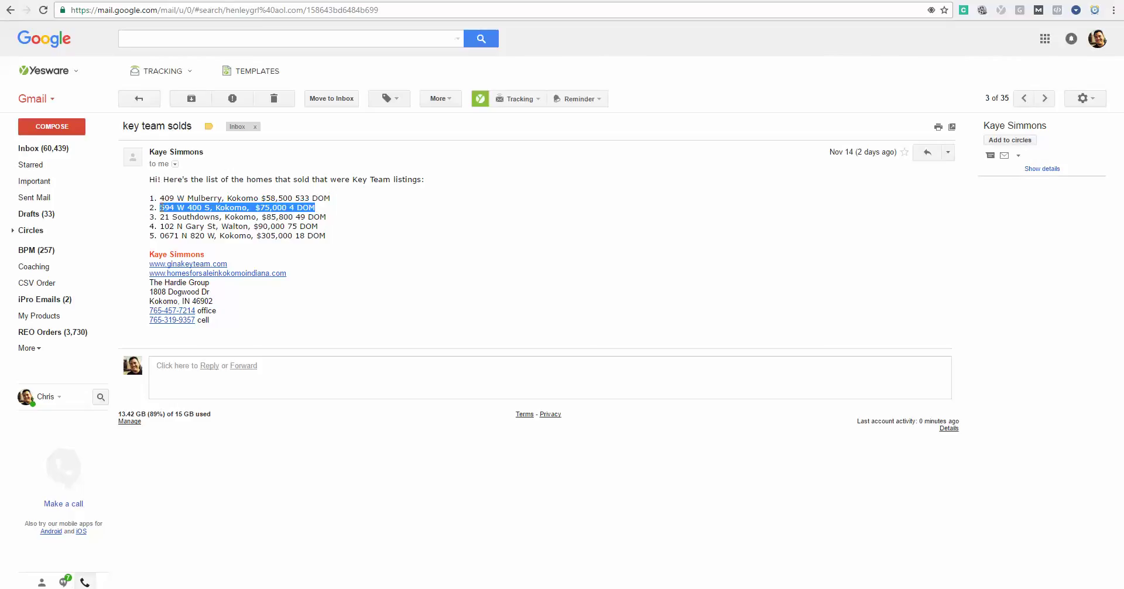
pyautogui.click(161, 208)
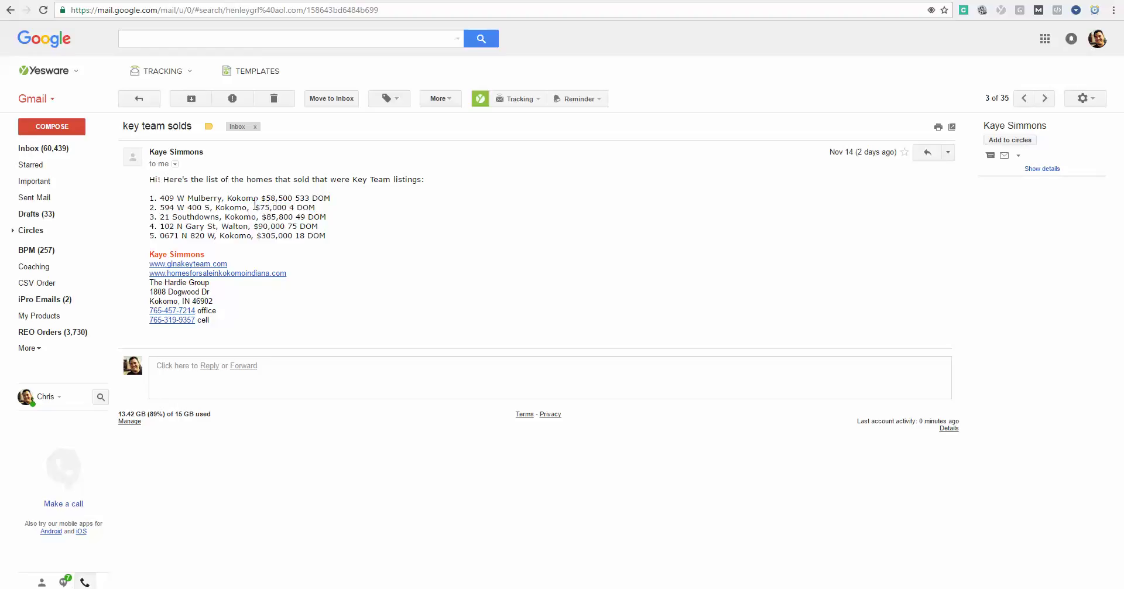
pyautogui.moveTo(255, 207); pyautogui.dragTo(328, 212)
pyautogui.click(292, 208)
pyautogui.click(337, 217)
pyautogui.click(223, 0)
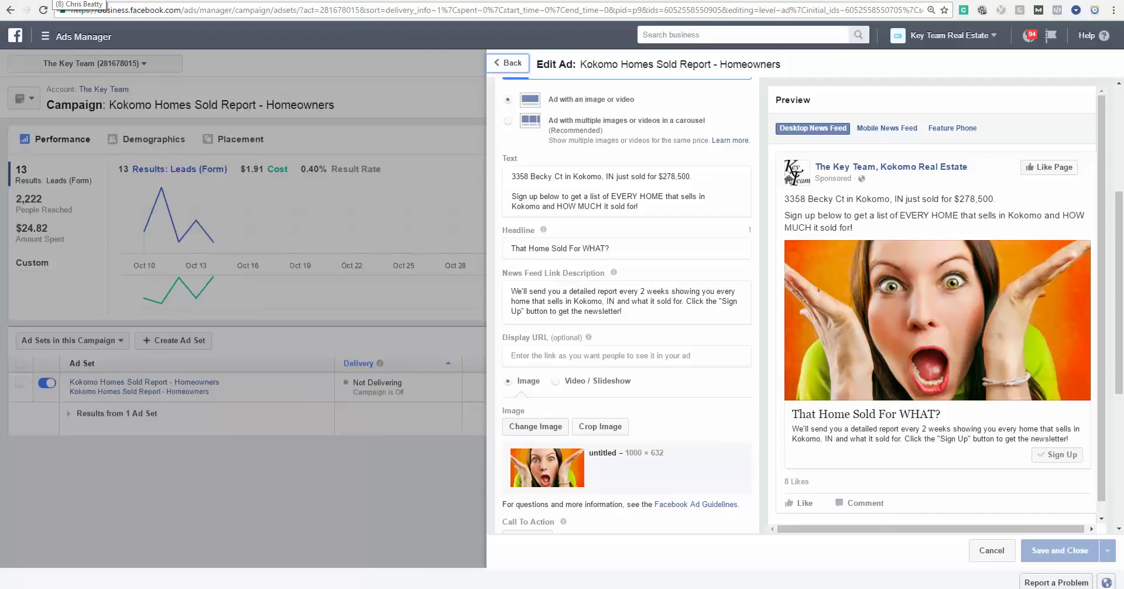
# Switch to the personal Facebook profile page.
pyautogui.click(70, 0)
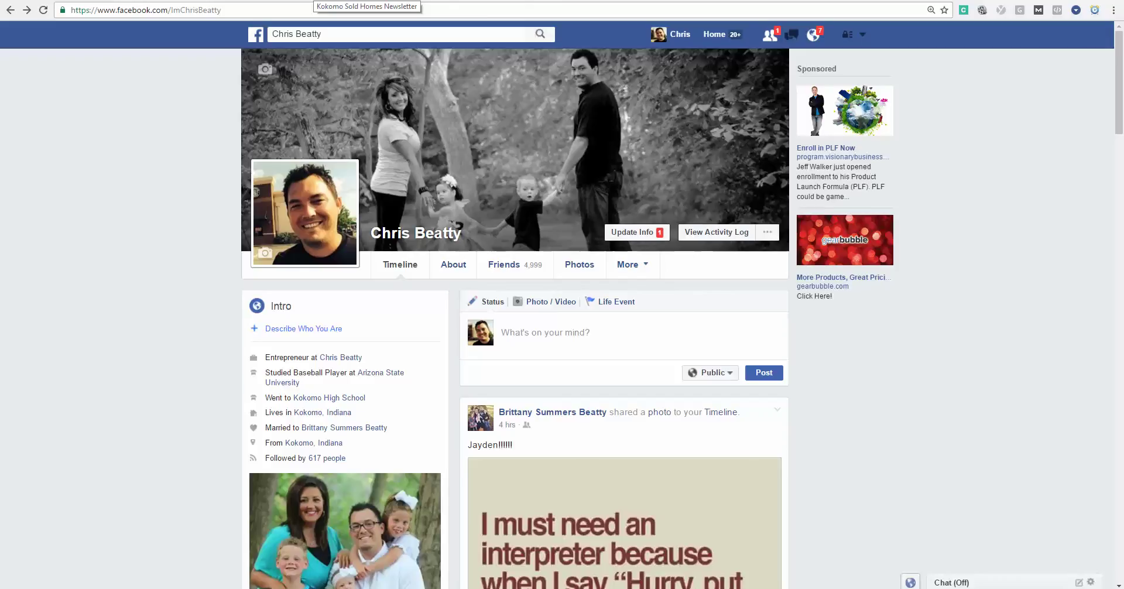
# Leave the ClickFunnels editor and scroll through the Kokomo Optin step's stats and Archived Pages.
pyautogui.click(314, 0)
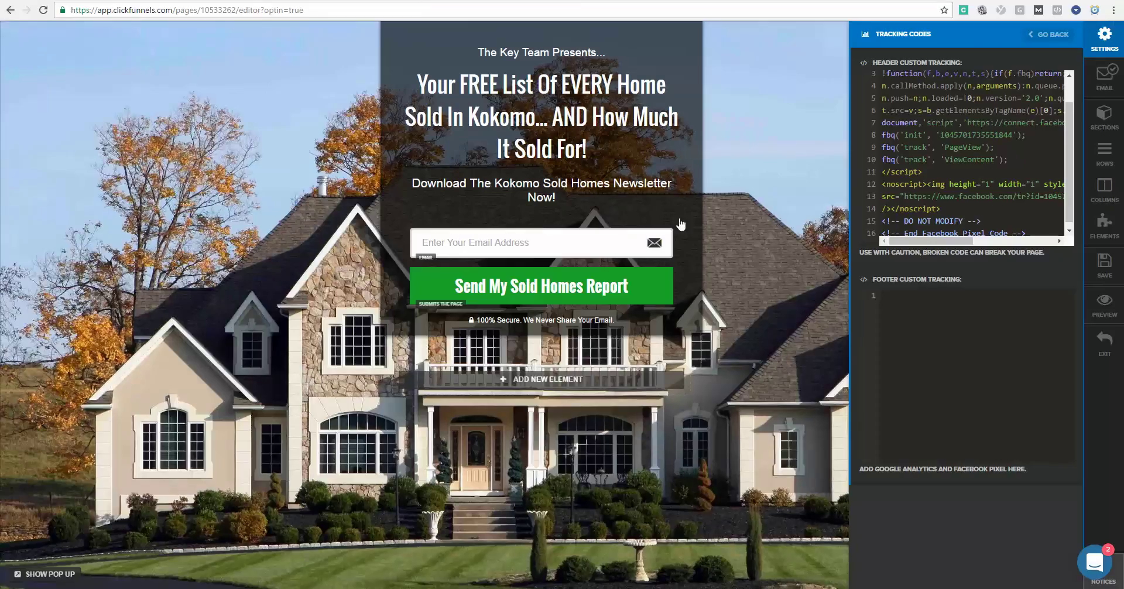
pyautogui.click(1117, 348)
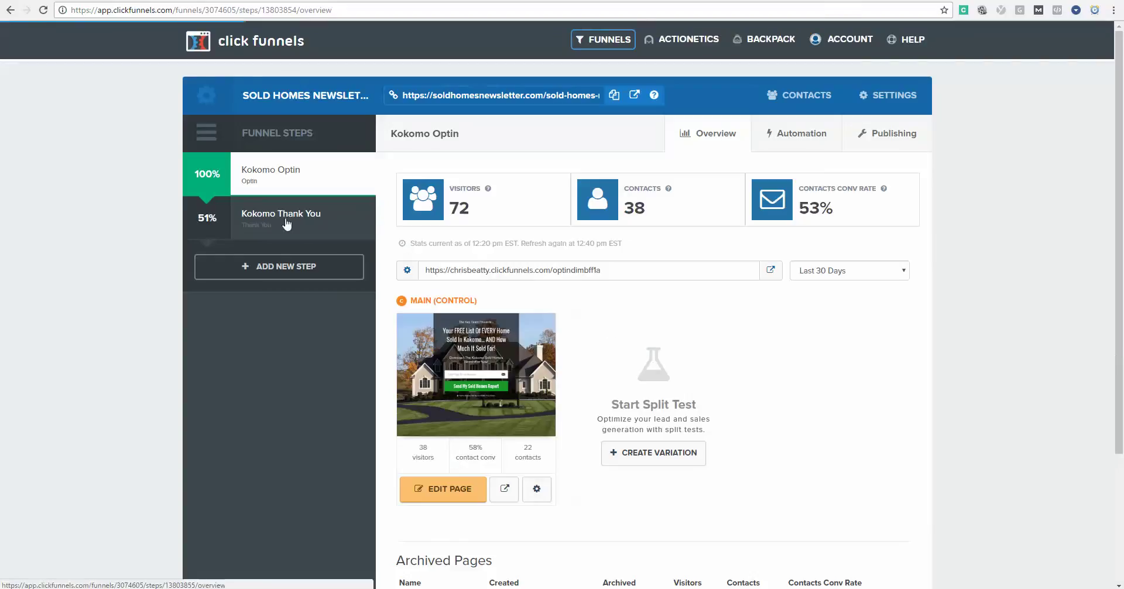
pyautogui.scroll(-2, 271, 220)
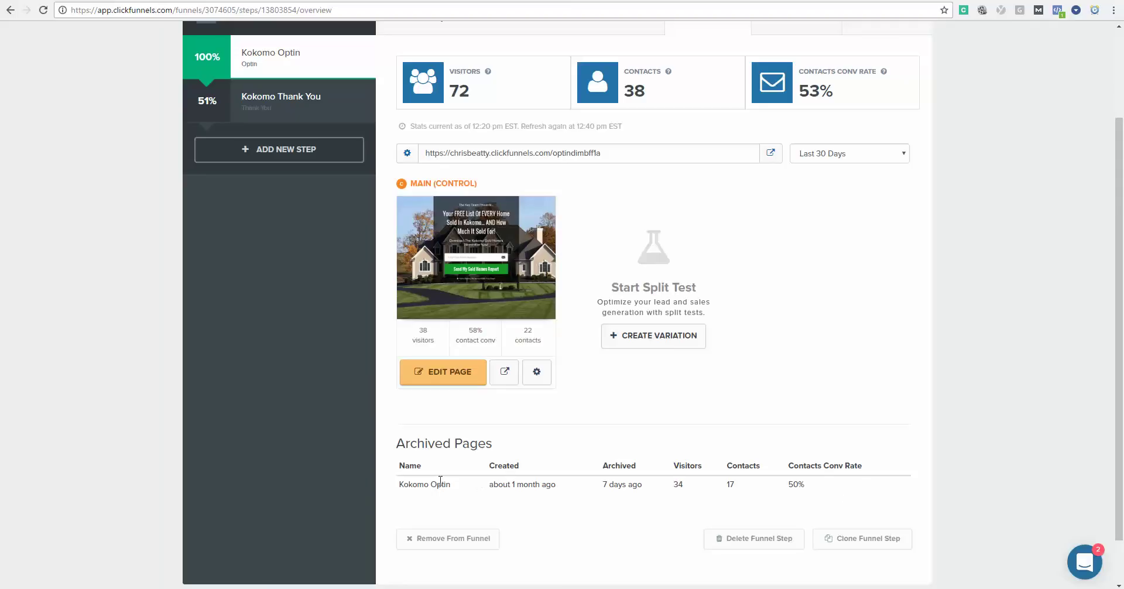
pyautogui.scroll(-1, 419, 461)
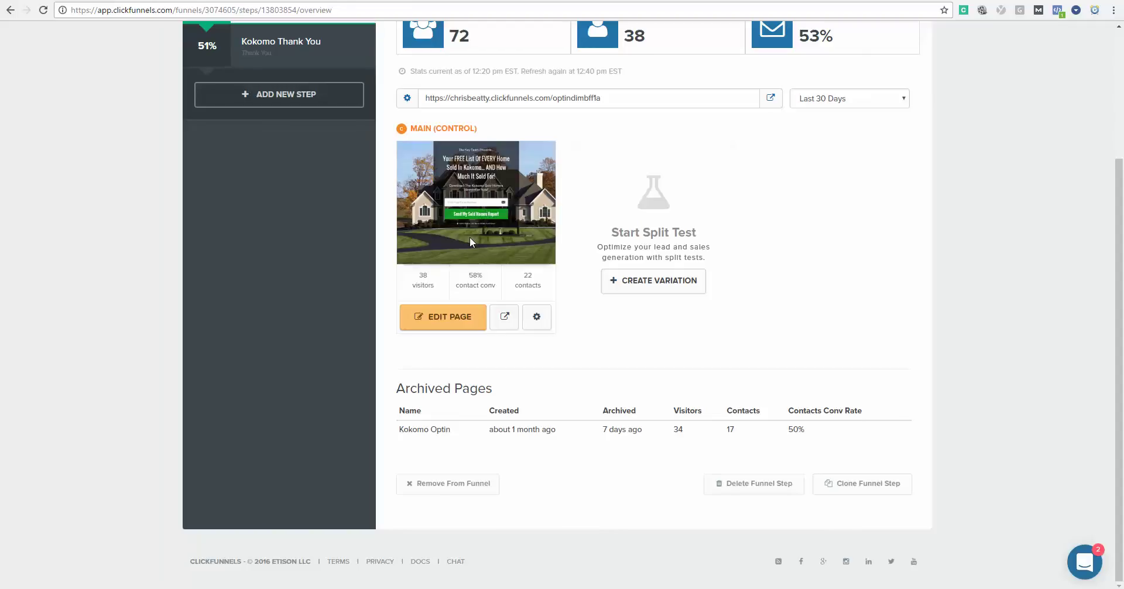
pyautogui.scroll(2, 471, 241)
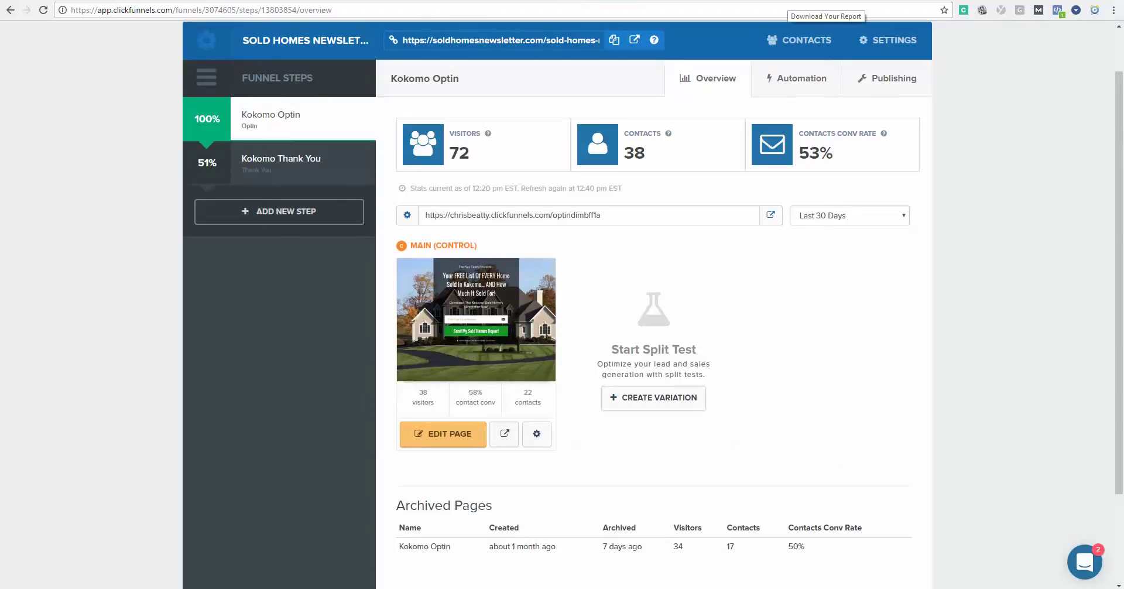
pyautogui.scroll(-1, 522, 363)
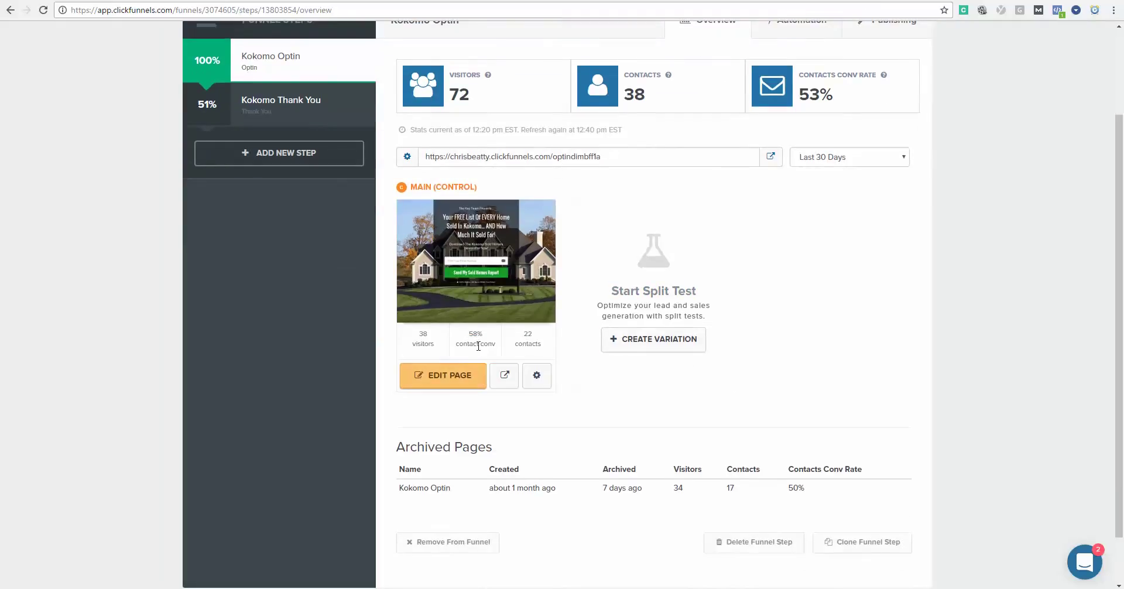
pyautogui.scroll(2, 484, 342)
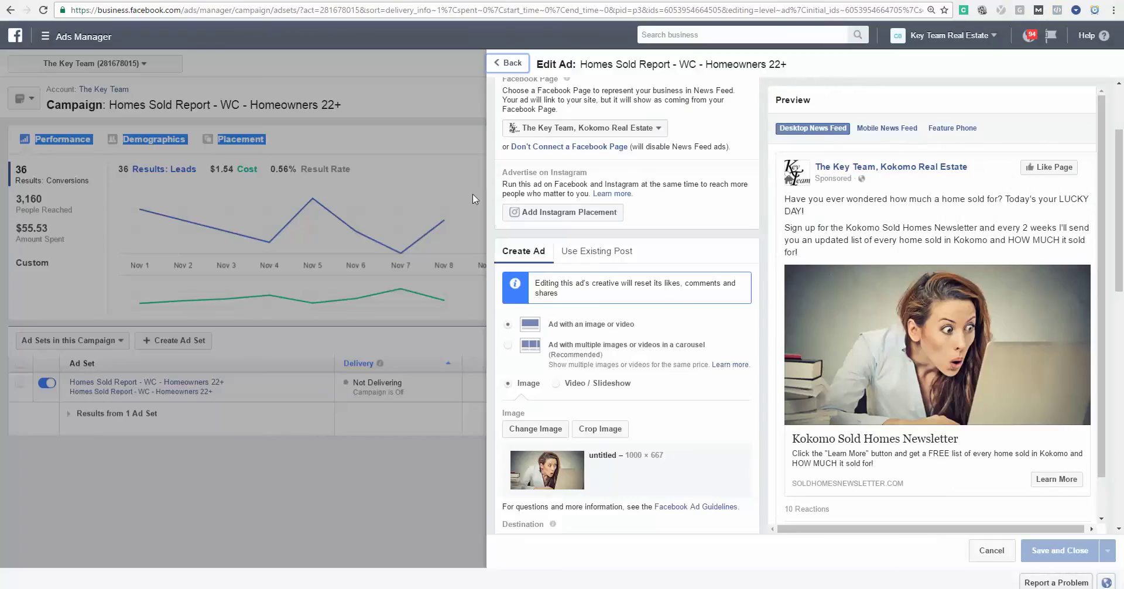
pyautogui.scroll(2, 726, 212)
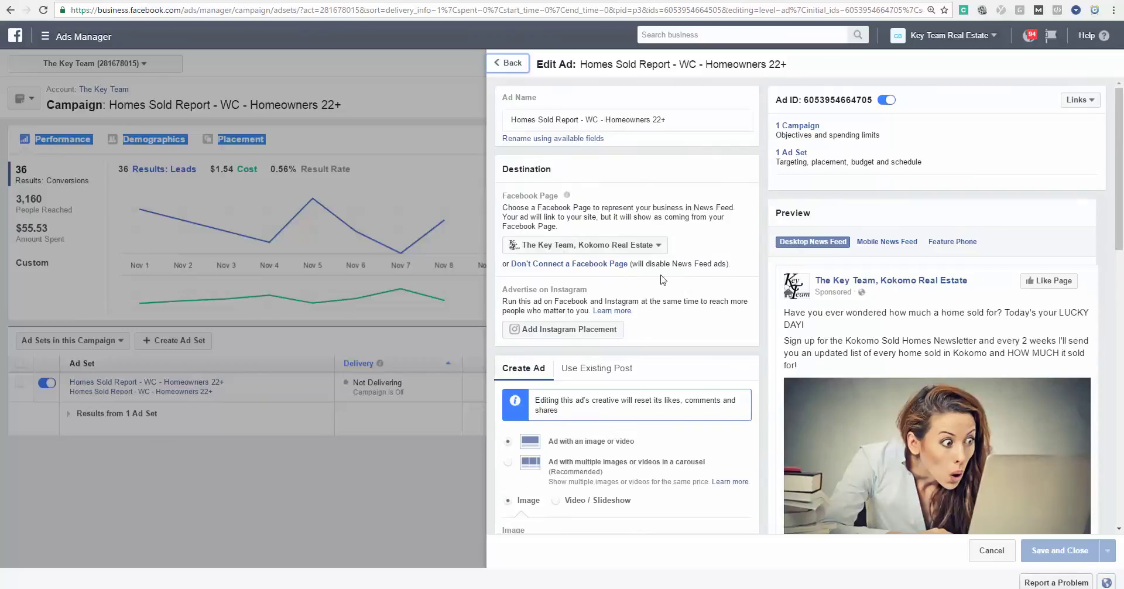